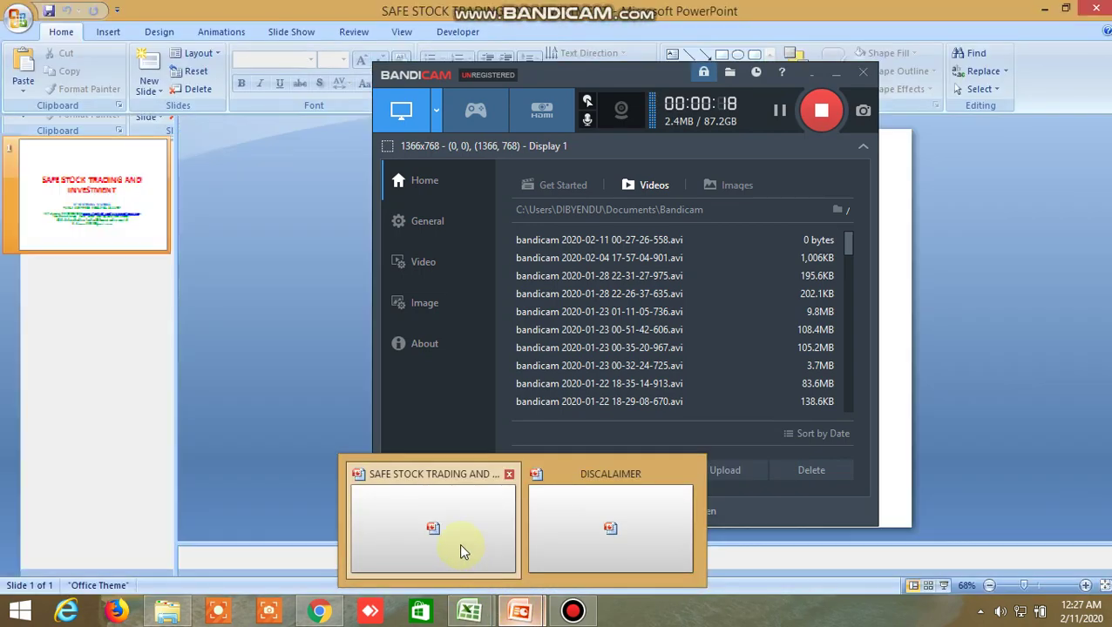
Step: Show the SAFE STOCK TRADING AND INVESTMENT title slide without the recorder window, then bring up the DISCALAIMER presentation
left_click(462, 550)
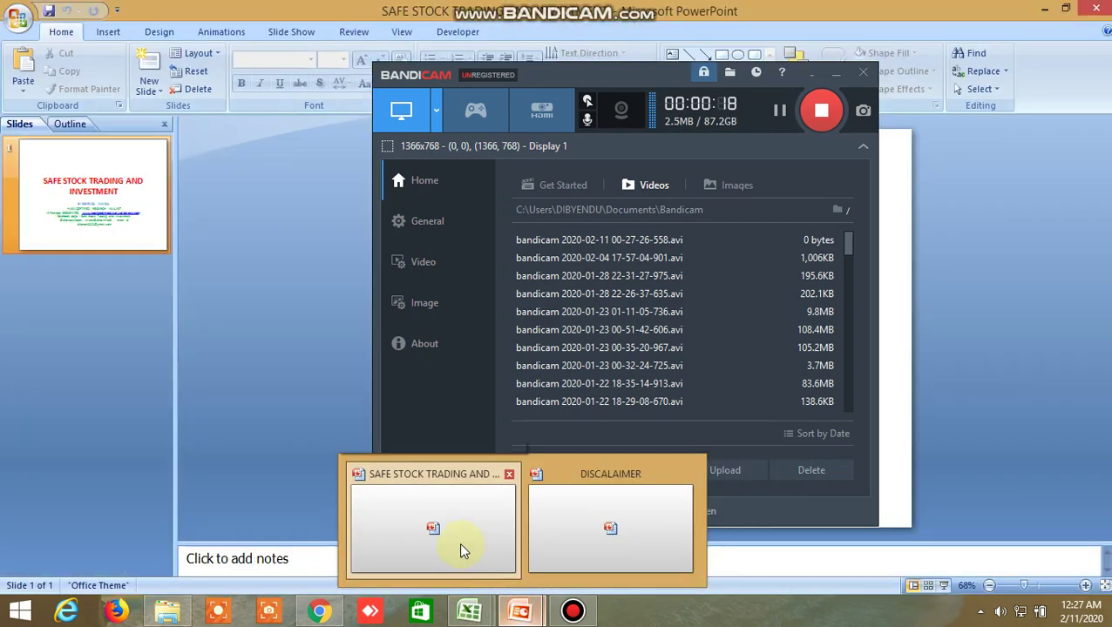
left_click(834, 75)
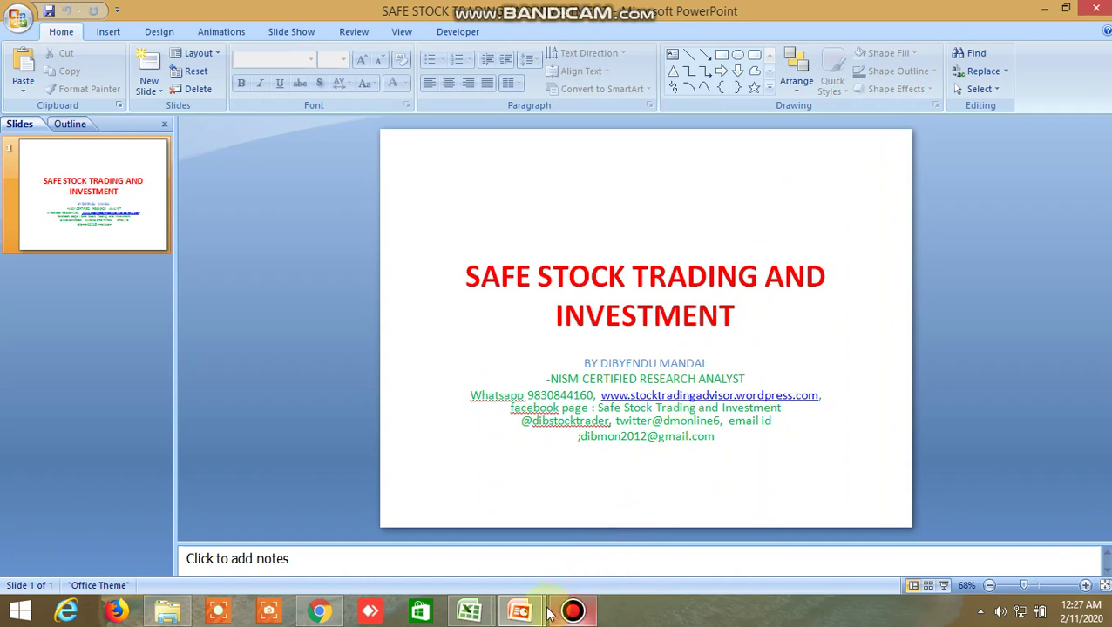
mouse_move(520, 610)
left_click(623, 539)
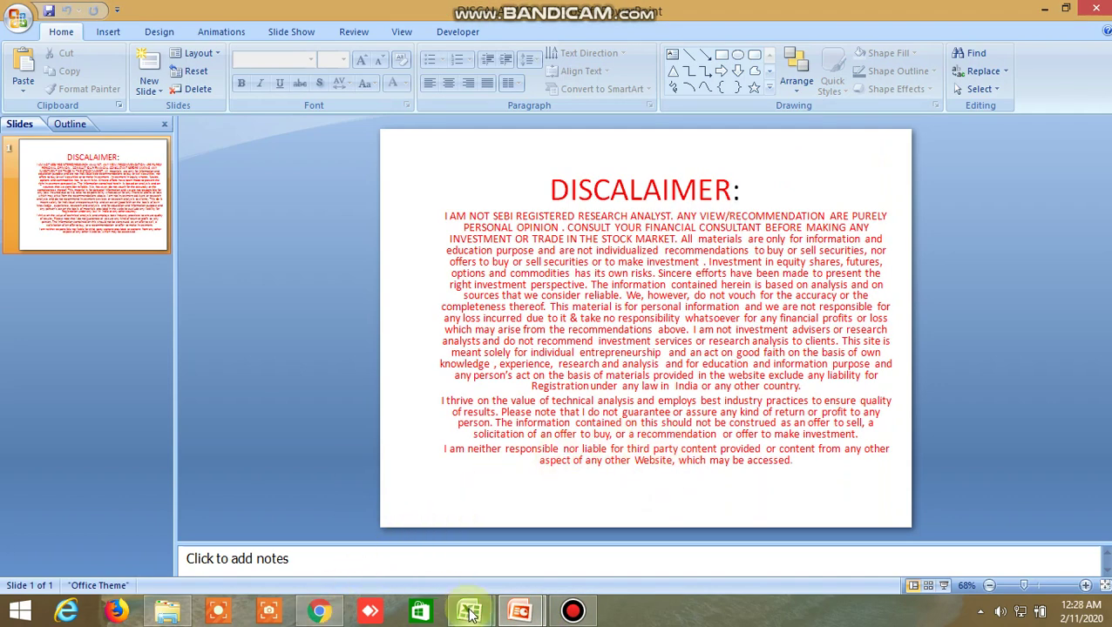
Step: Switch to Excel's buy and sell level screener workbook and view the price and target columns of the filtered stocks
mouse_move(470, 610)
left_click(407, 539)
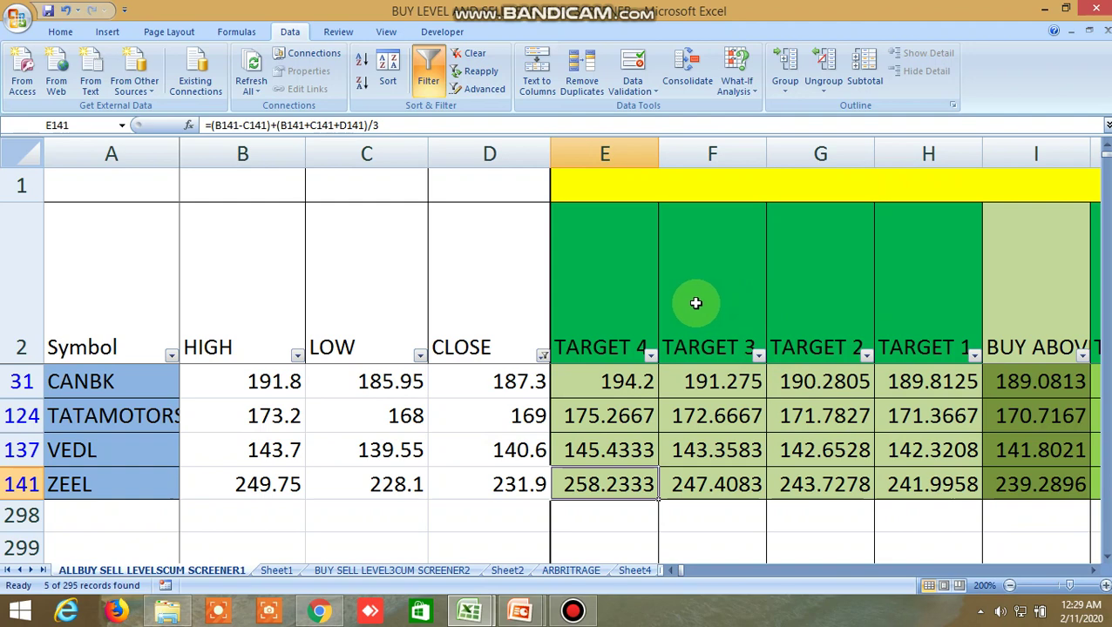
left_click(1095, 573)
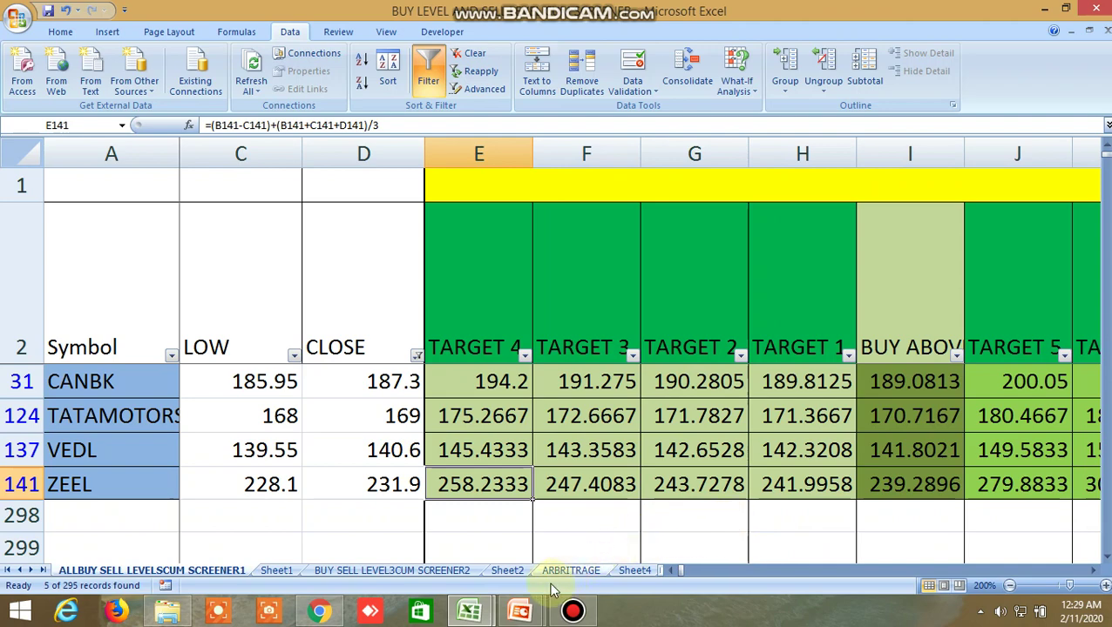
Step: Switch to the BUY LEVEL AND SELL LEVEL 3 workbook and review its stock rows up to the column headers
mouse_move(469, 610)
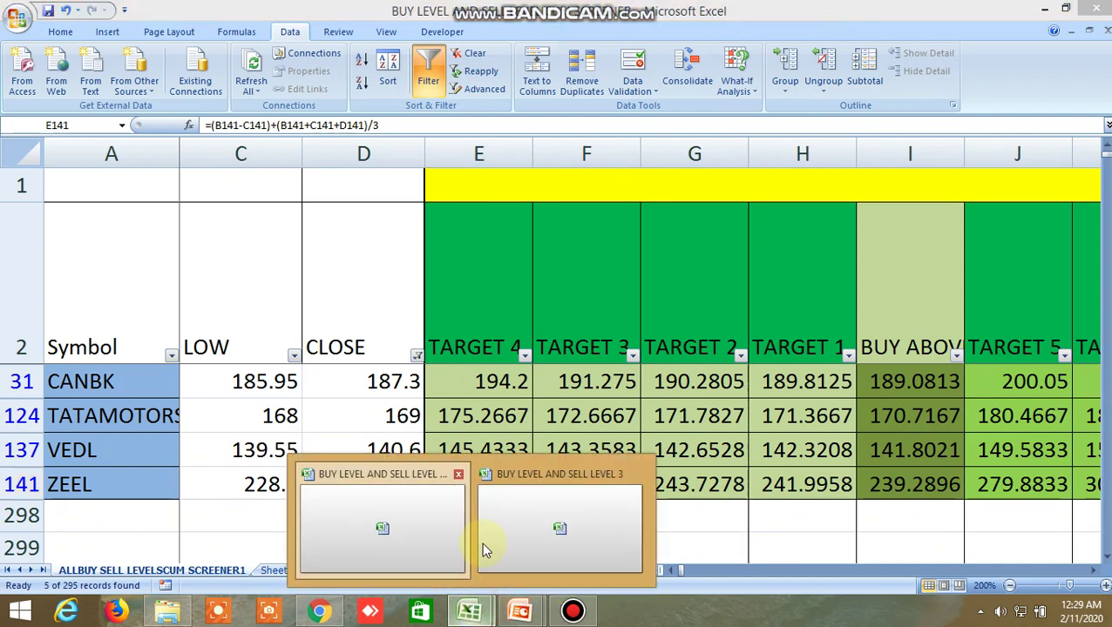
left_click(558, 526)
scroll(758, 440, "up", 7)
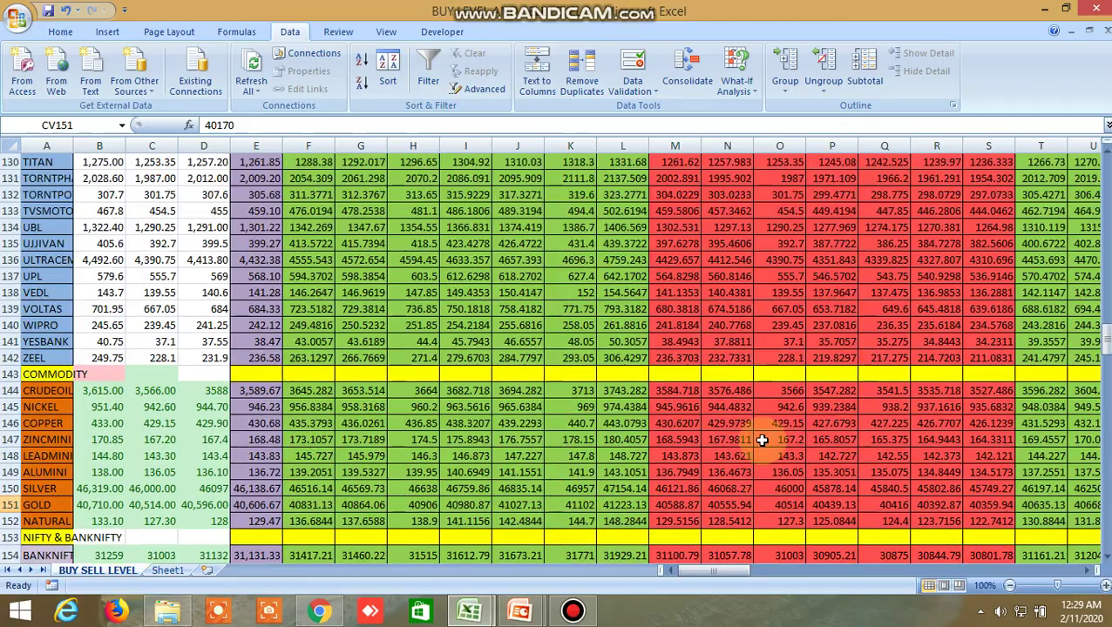
scroll(592, 275, "up", 6)
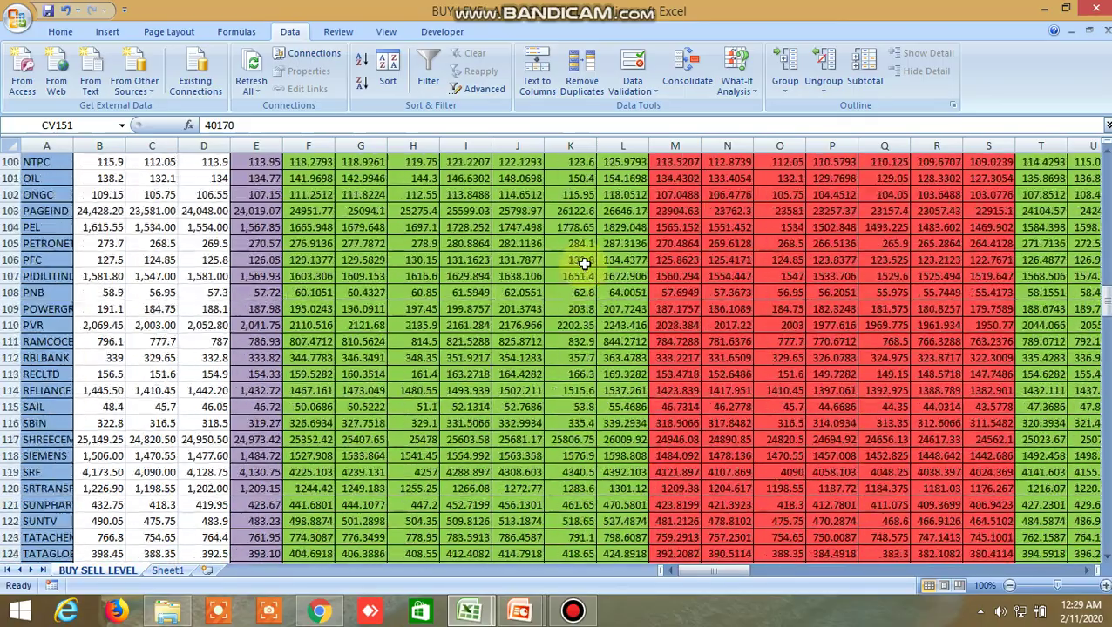
scroll(582, 263, "up", 13)
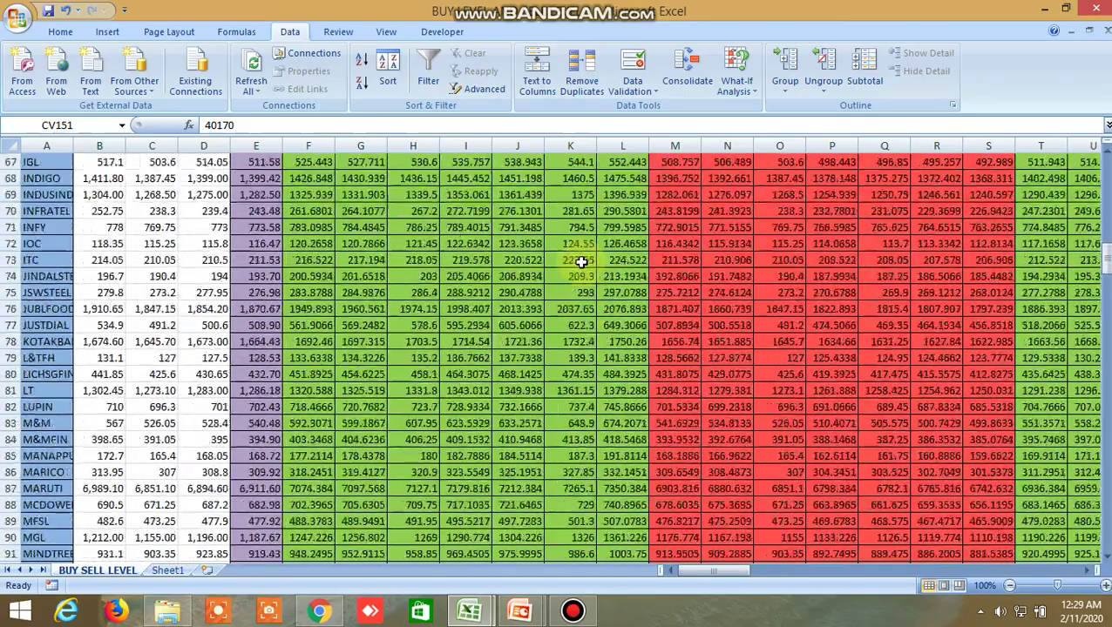
scroll(582, 253, "up", 14)
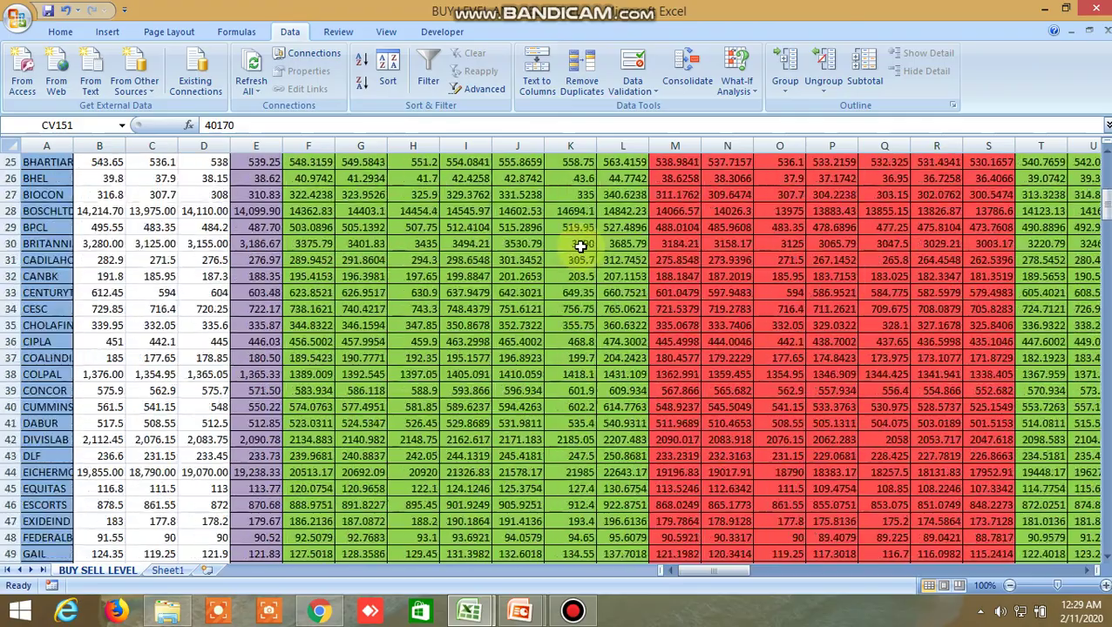
scroll(578, 244, "up", 4)
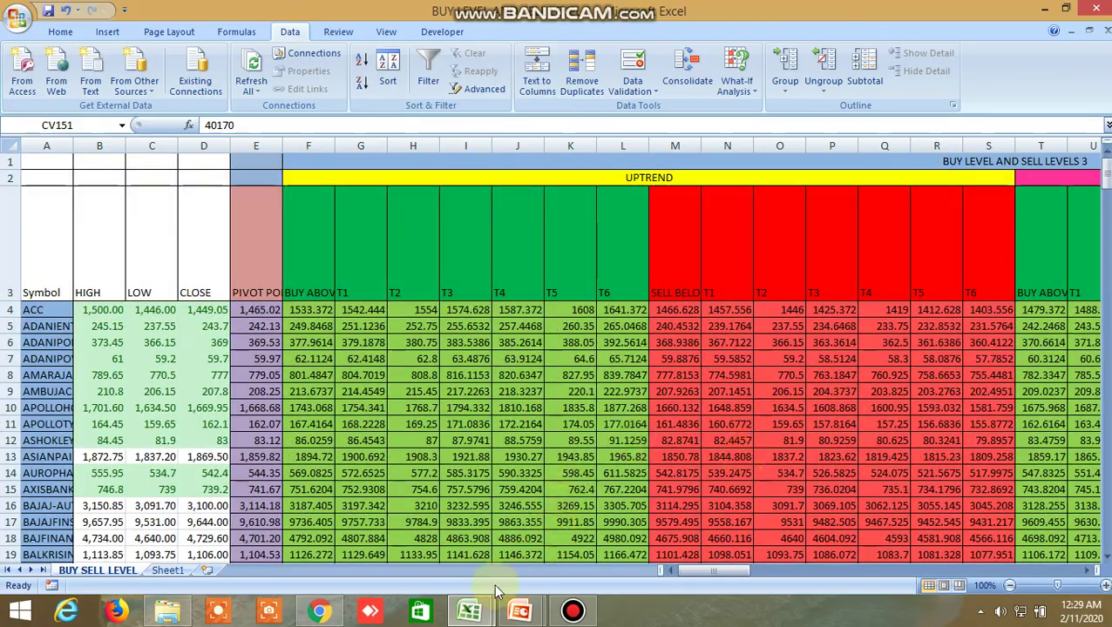
Step: Return to the screener workbook and examine the BUY ABOVE header and its upside target headers under BUY LEVEL AND SELL LEVELS 1
mouse_move(471, 614)
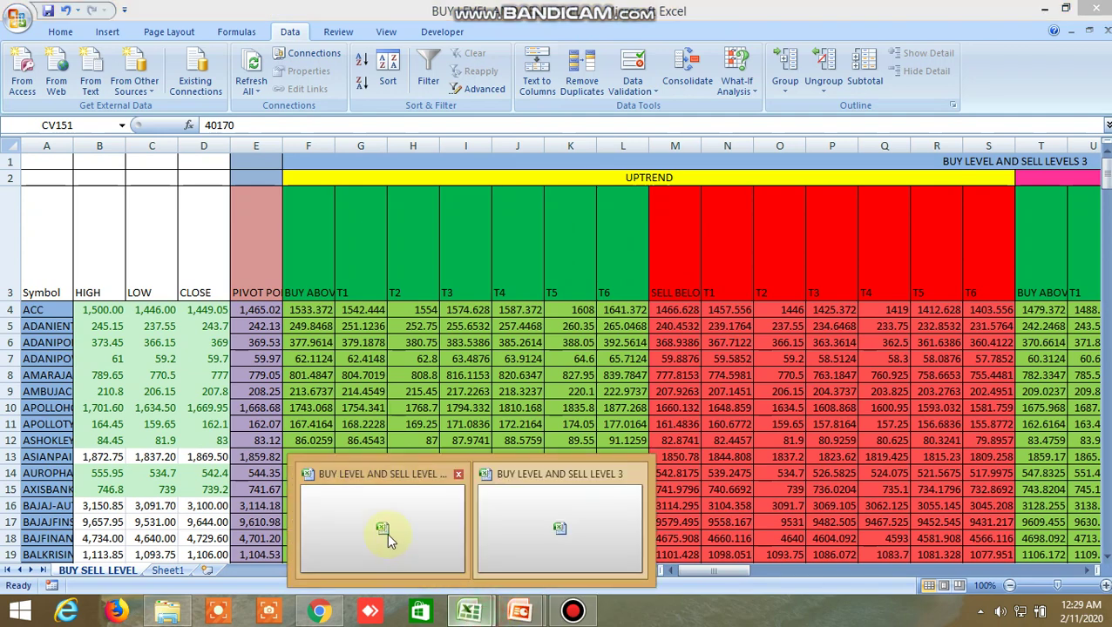
left_click(417, 529)
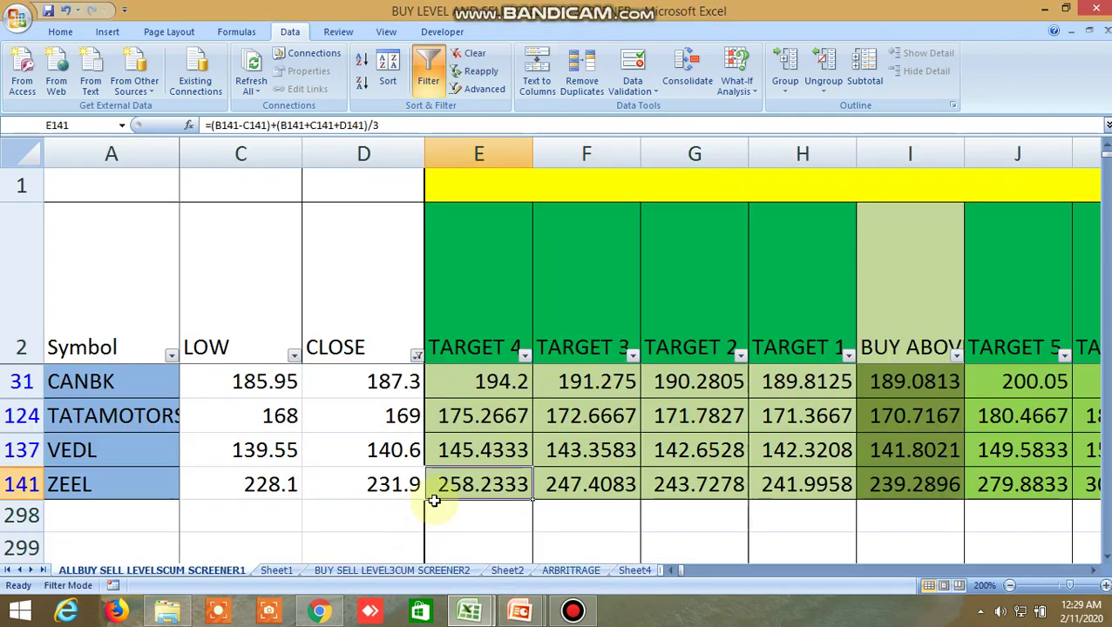
left_click(926, 304)
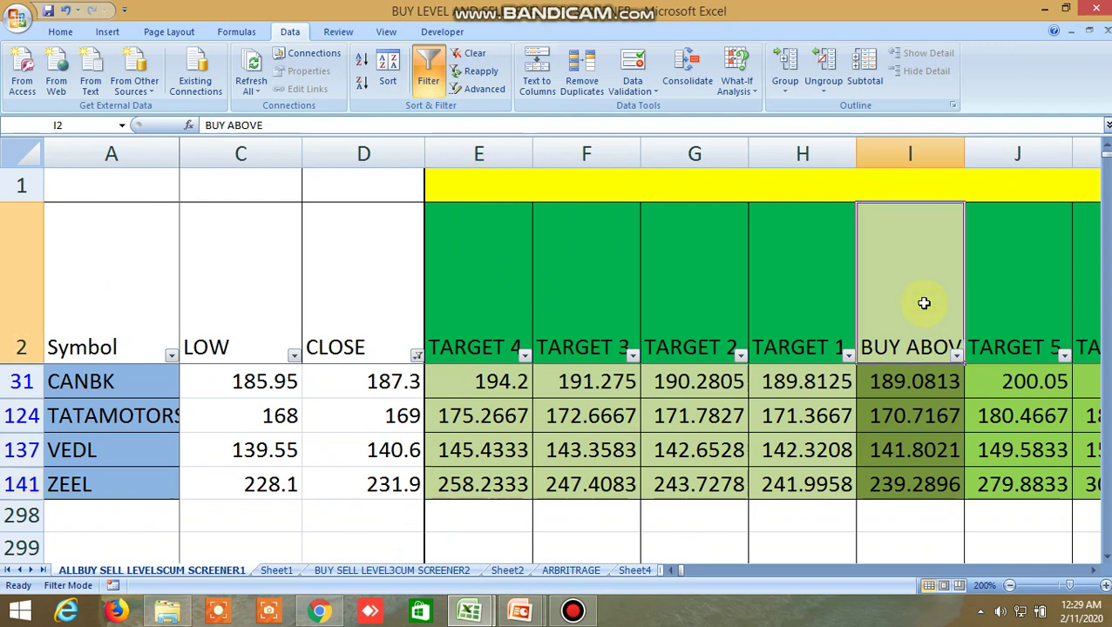
left_click(937, 184)
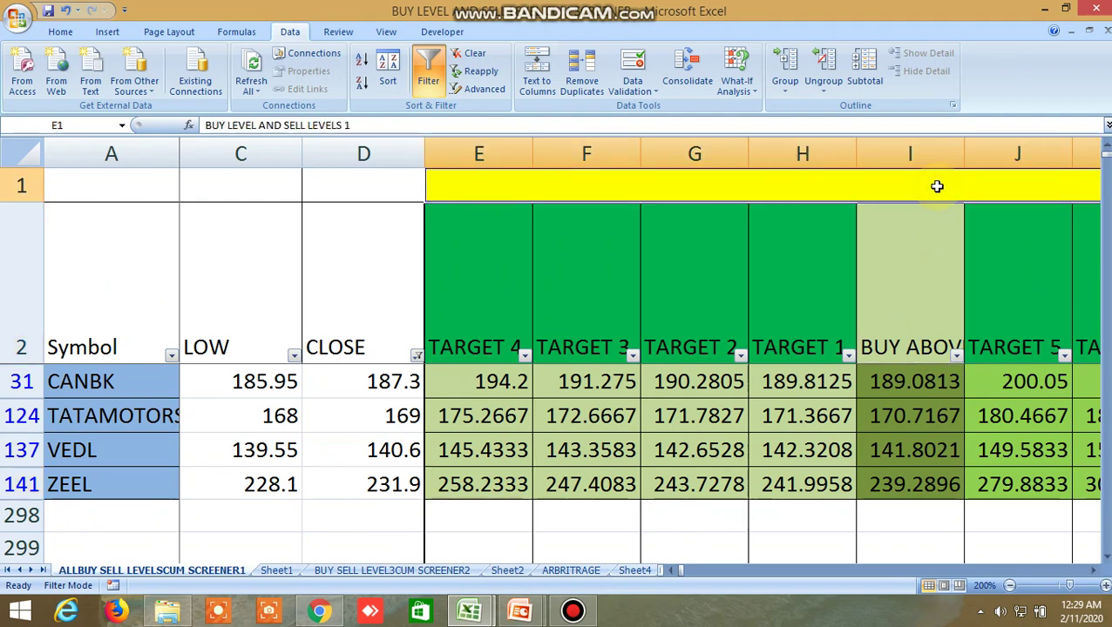
left_click(913, 321)
left_click(803, 315)
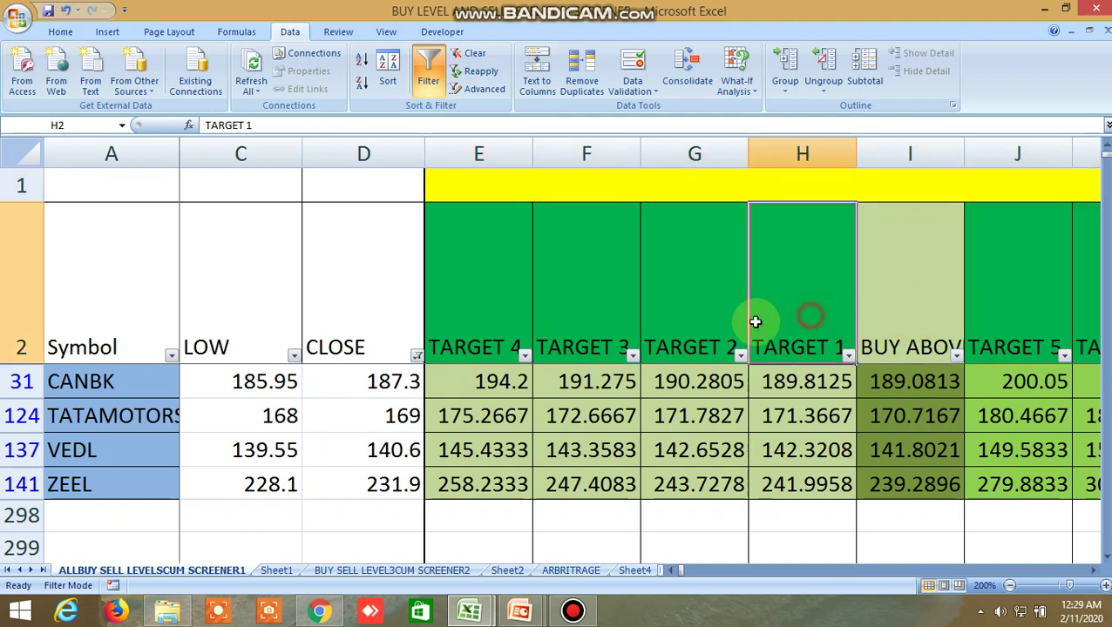
left_click(490, 315)
left_click(1021, 301)
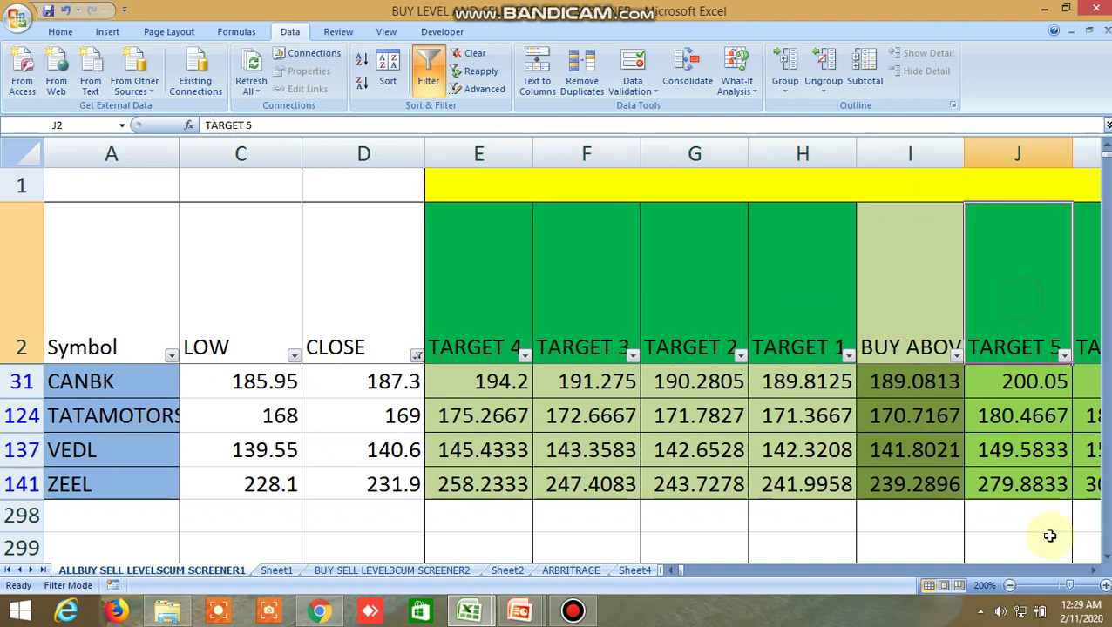
Step: Examine the Sell below header and its downside targets in the first levels section, then return to the first price columns
left_click_drag(1093, 571, 1087, 571)
left_click(790, 253)
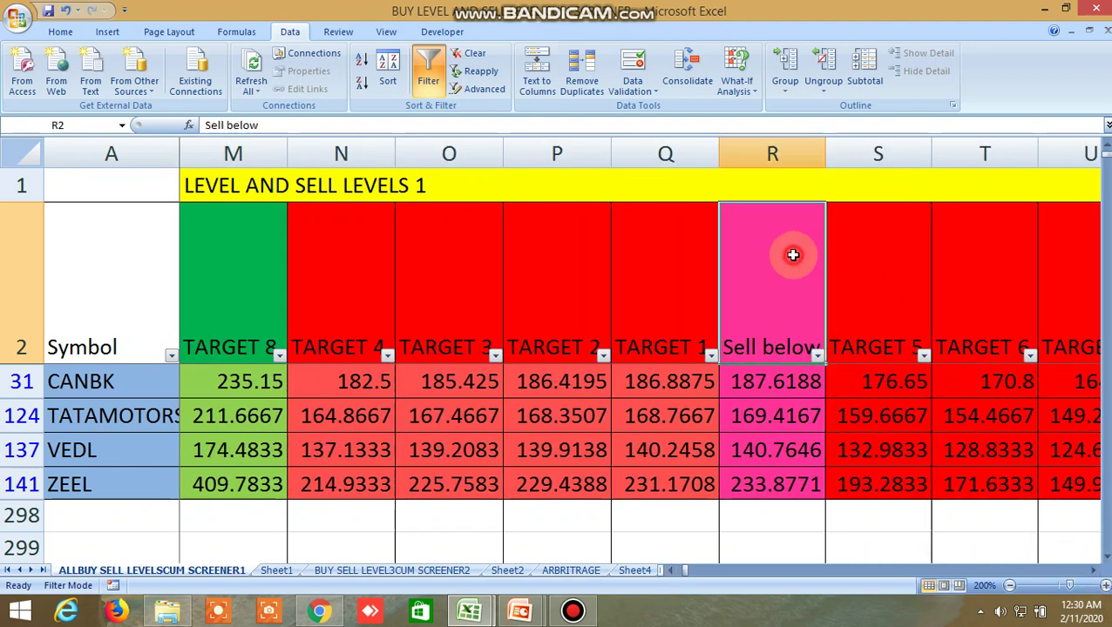
left_click(351, 295)
left_click(852, 308)
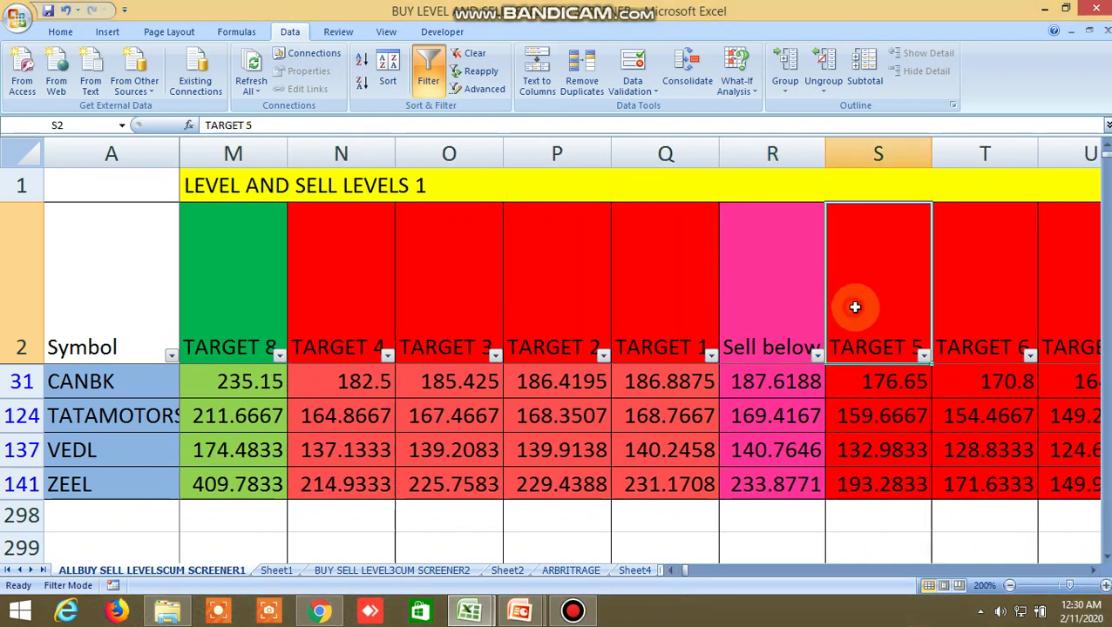
left_click_drag(1094, 571, 1093, 571)
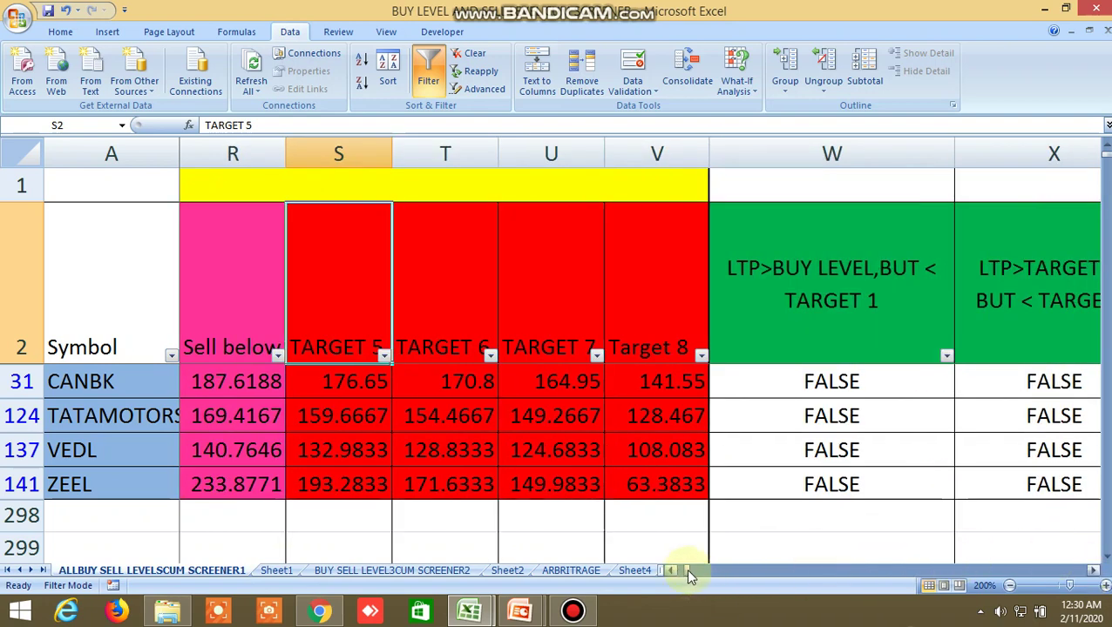
left_click_drag(686, 569, 677, 570)
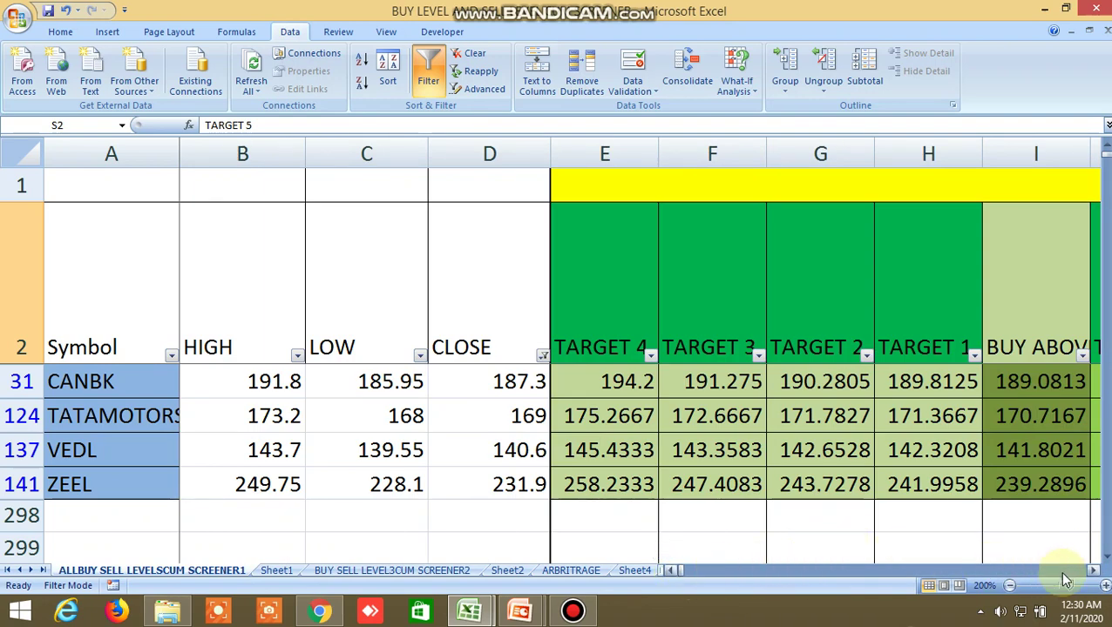
Step: Review the BUY ABOVE, SELL BELOW and target columns of the BUY LEVEL AND SELL LEVELS 2 section
left_click(1093, 571)
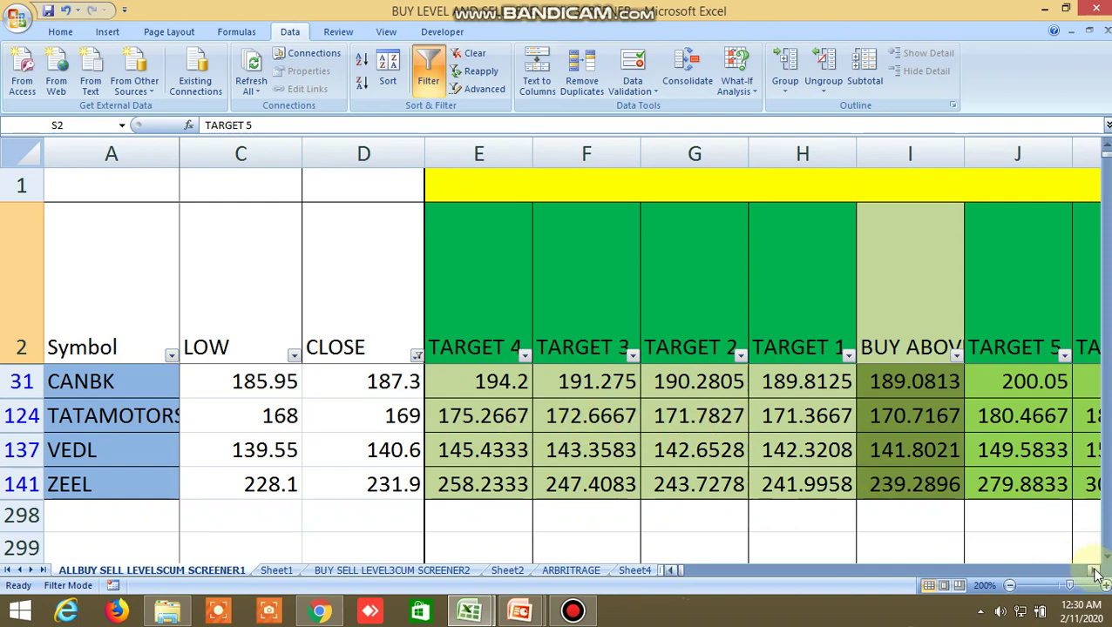
left_click_drag(1095, 571, 1096, 573)
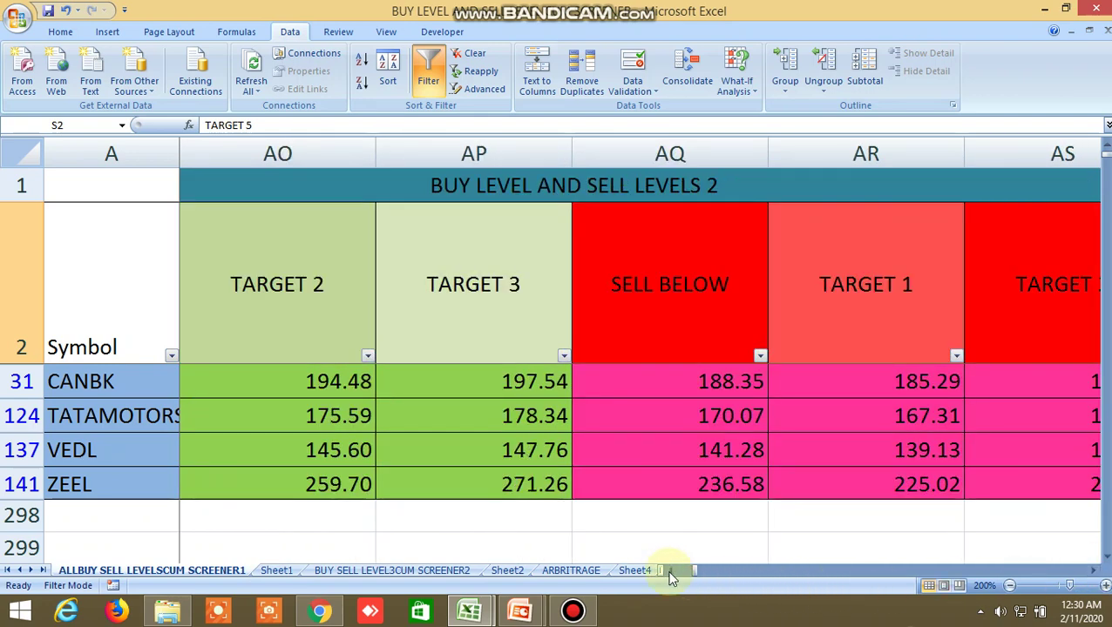
left_click_drag(670, 571, 670, 571)
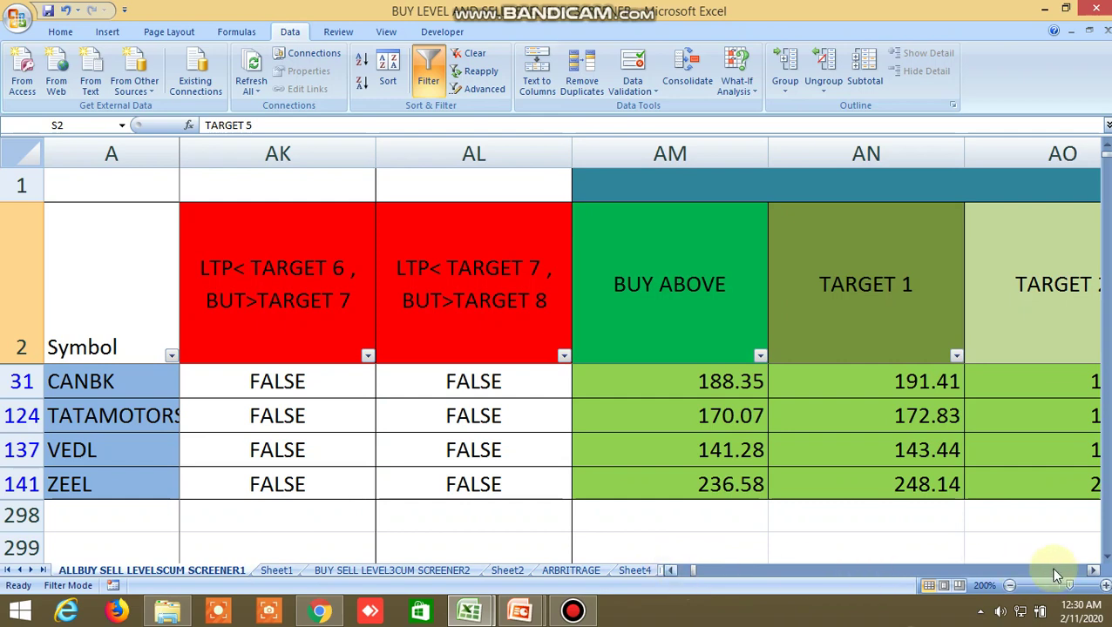
left_click(1095, 572)
left_click(1095, 572)
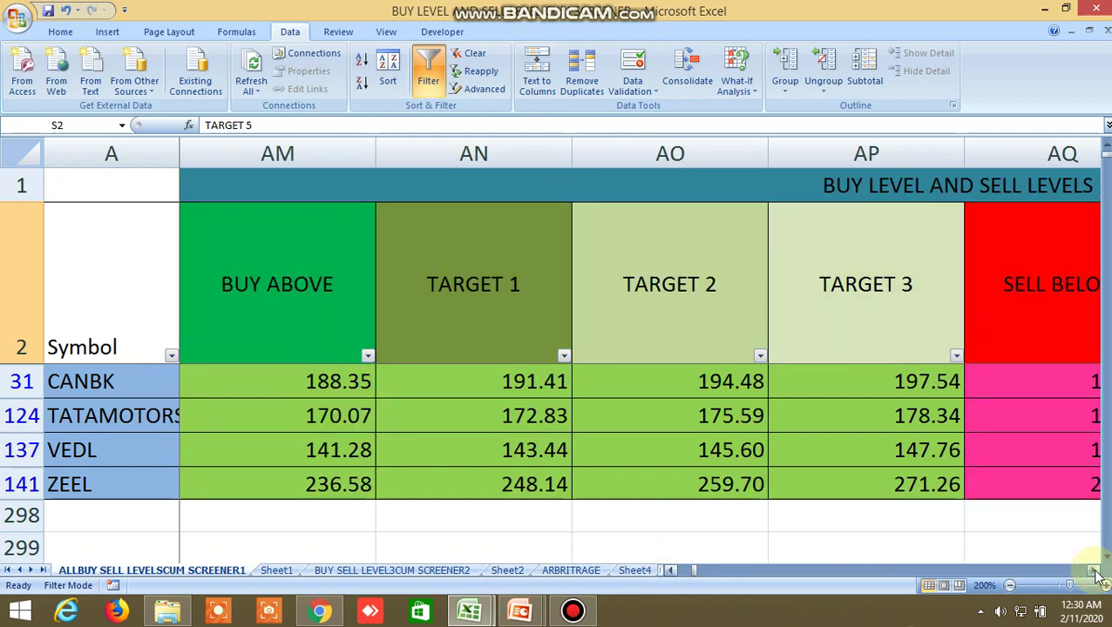
left_click(1096, 572)
left_click(1096, 572)
left_click(1097, 572)
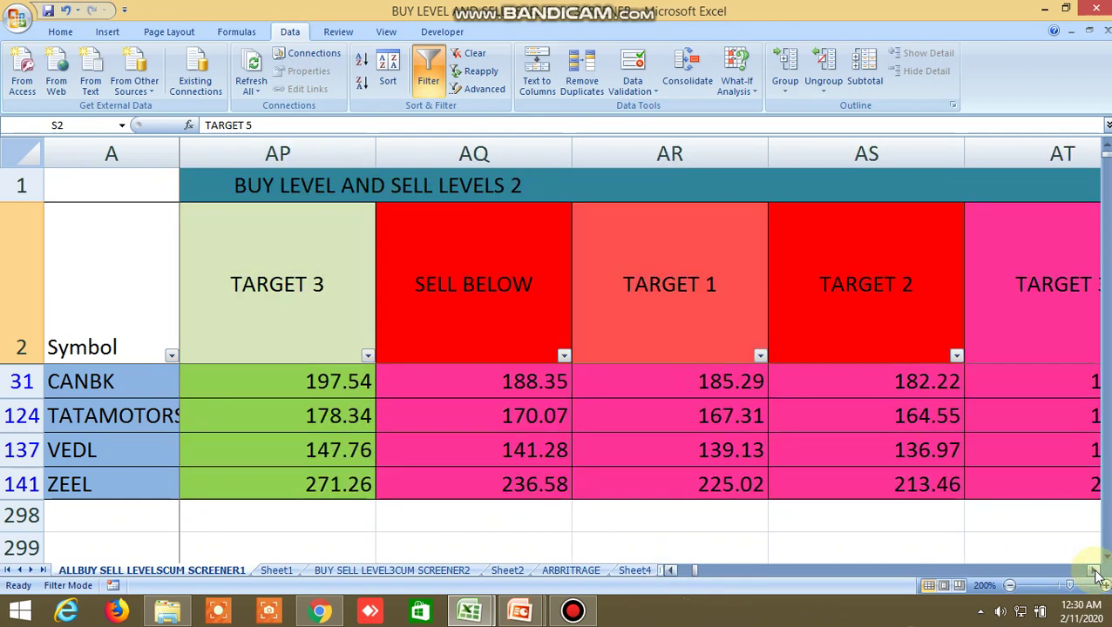
left_click(1097, 574)
left_click(1096, 573)
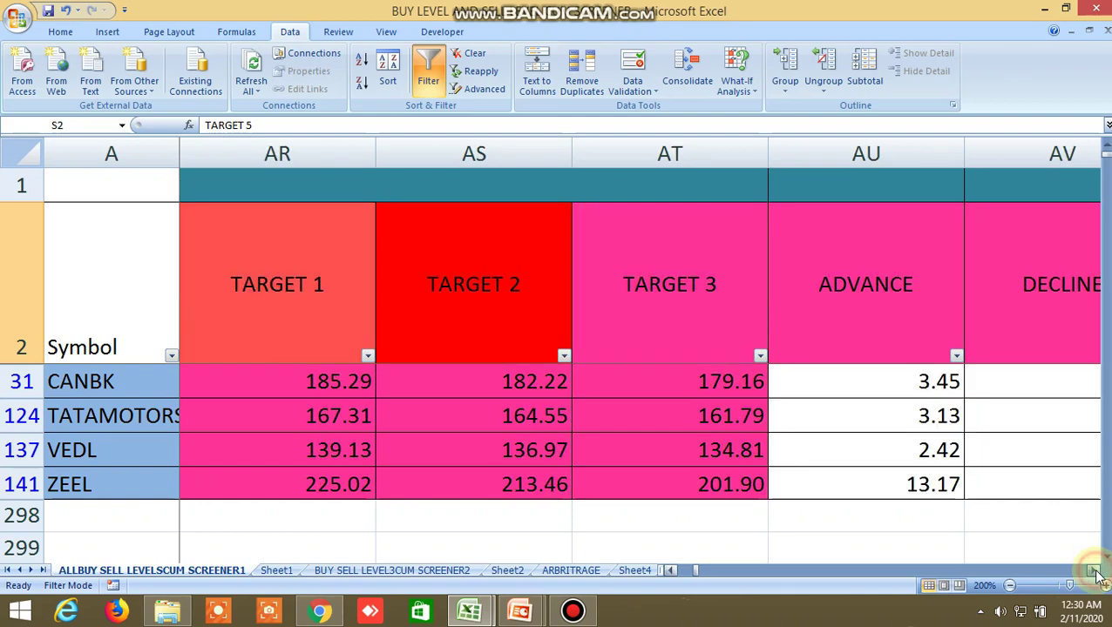
Step: Look through the indicator columns, from the daily prices and moving averages to NORMDIST and the EMA 5-8-13 CROSSOVER
left_click(1096, 574)
left_click(1097, 573)
left_click(1097, 573)
left_click(1096, 573)
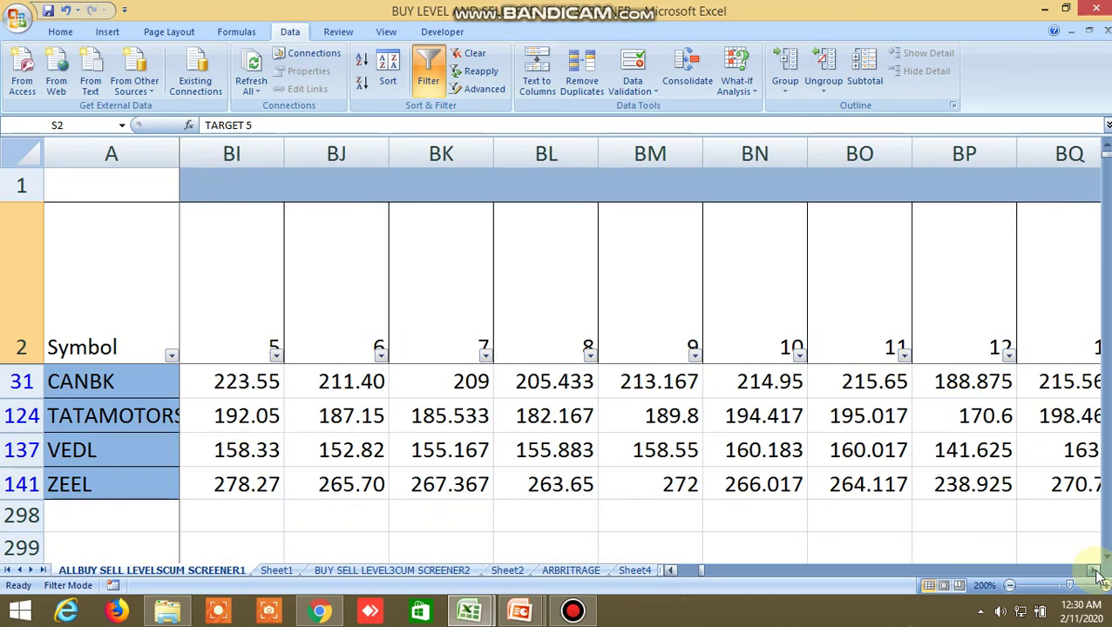
left_click(1096, 574)
left_click(1096, 573)
left_click(1096, 574)
left_click(1097, 574)
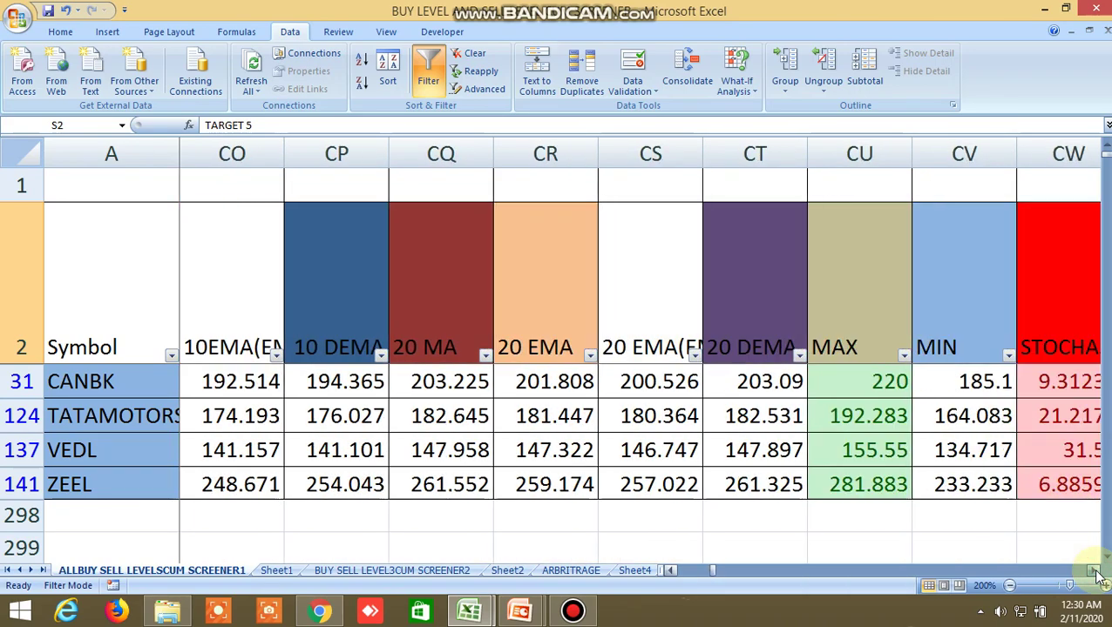
left_click(1096, 573)
left_click(1096, 573)
left_click(1096, 574)
left_click(1096, 574)
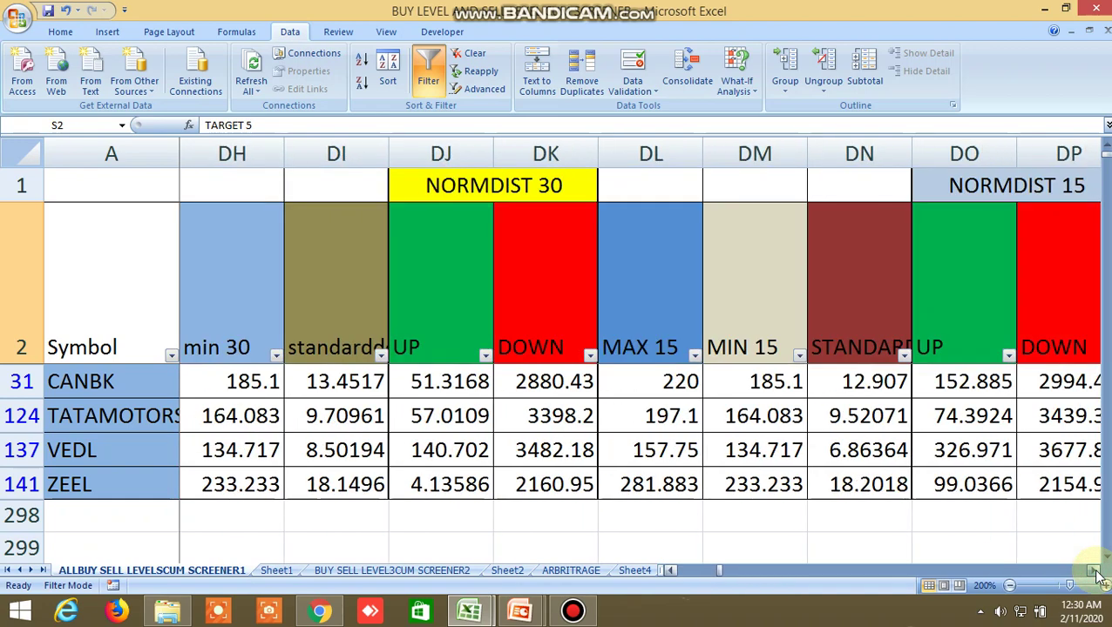
left_click(1096, 573)
left_click(1097, 573)
left_click(1096, 574)
left_click(1096, 574)
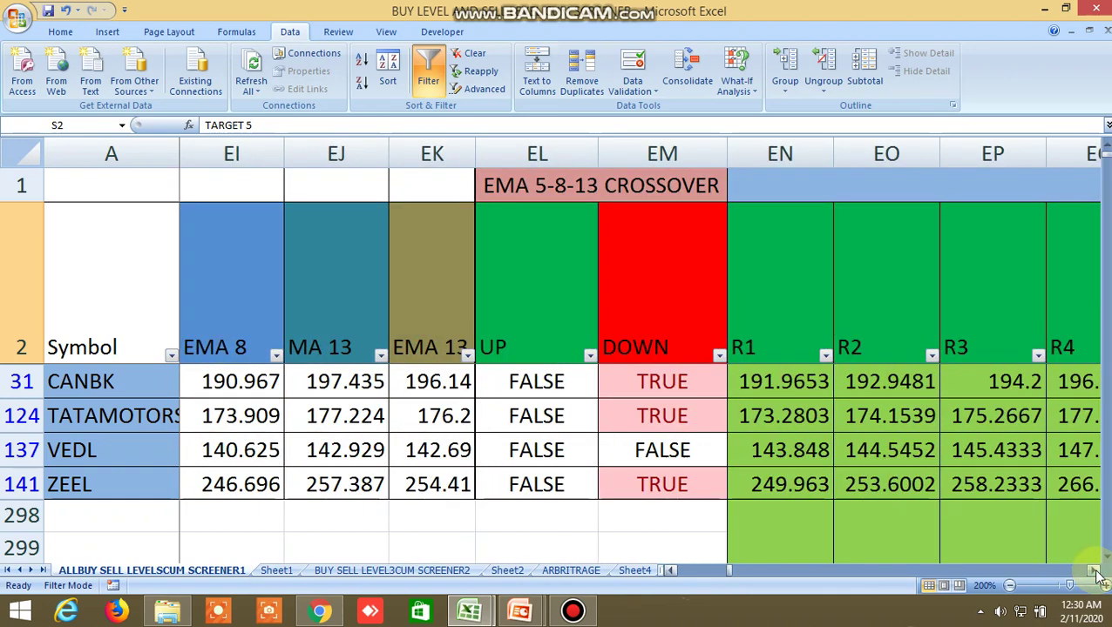
Step: Examine the R1 to R7 and S1 to S7 columns of the BUY LEVEL AND SELL LEVELS 3 section
left_click(1097, 573)
left_click(1096, 574)
left_click(1097, 574)
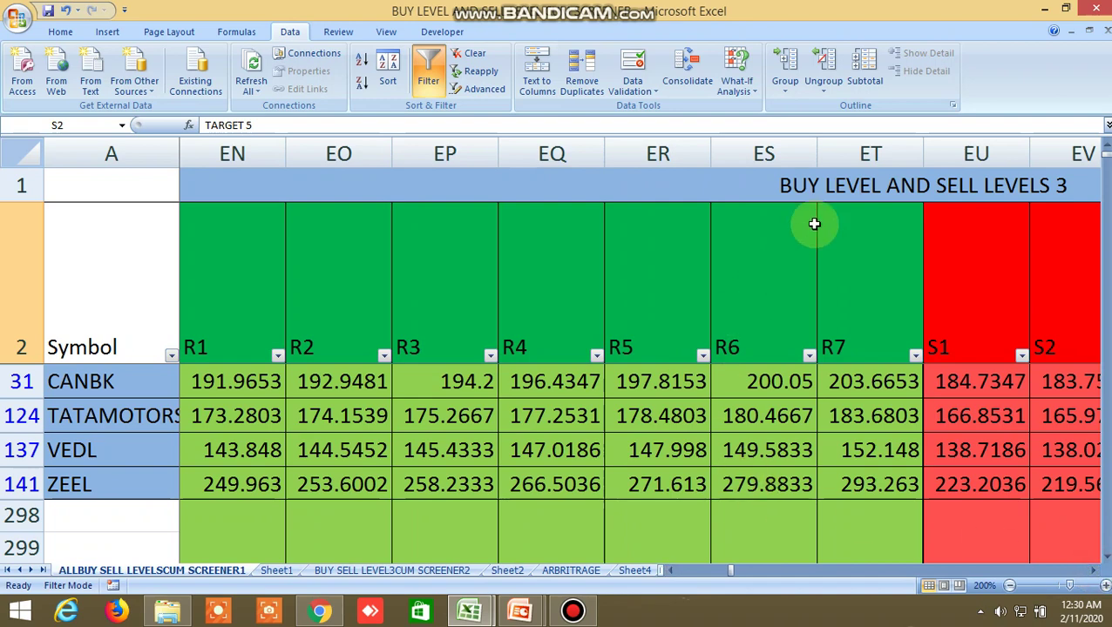
left_click(258, 291)
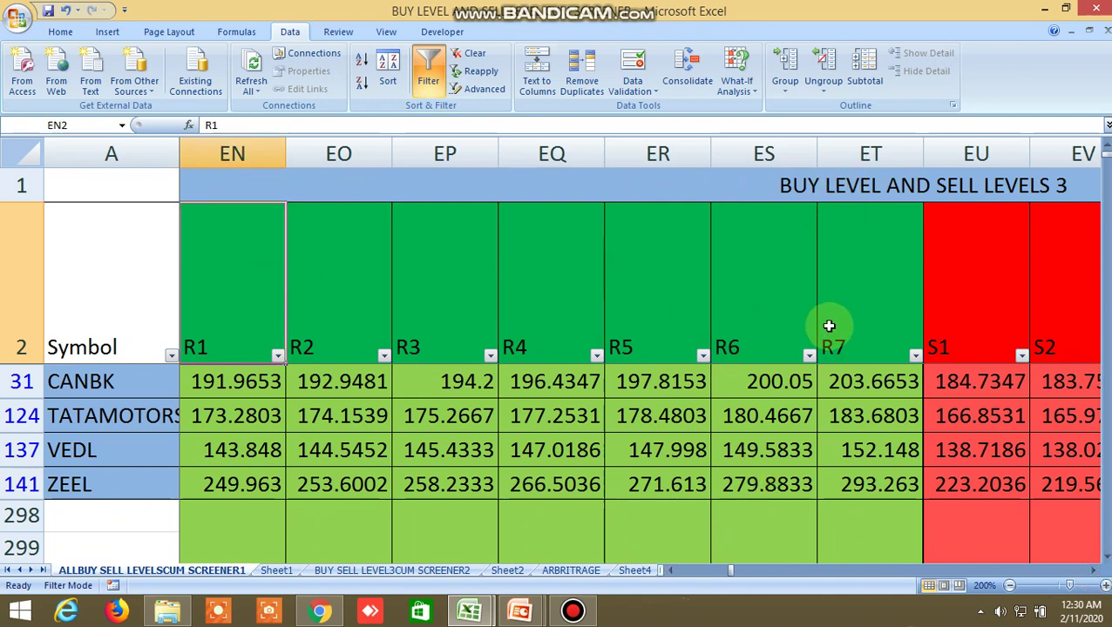
left_click(986, 307)
left_click(1098, 572)
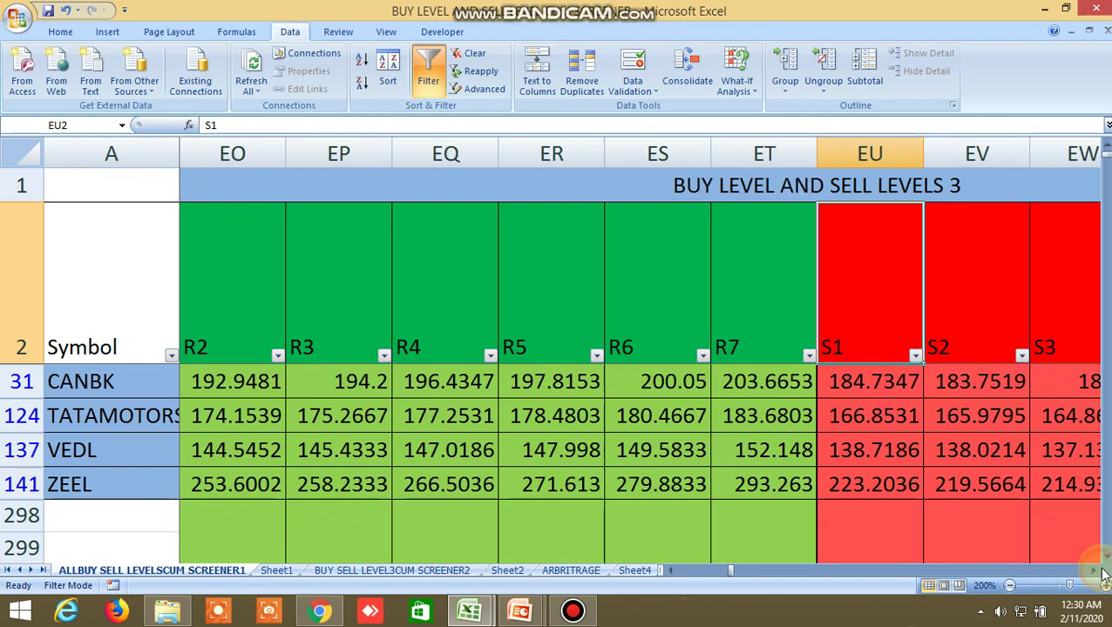
left_click(1097, 570)
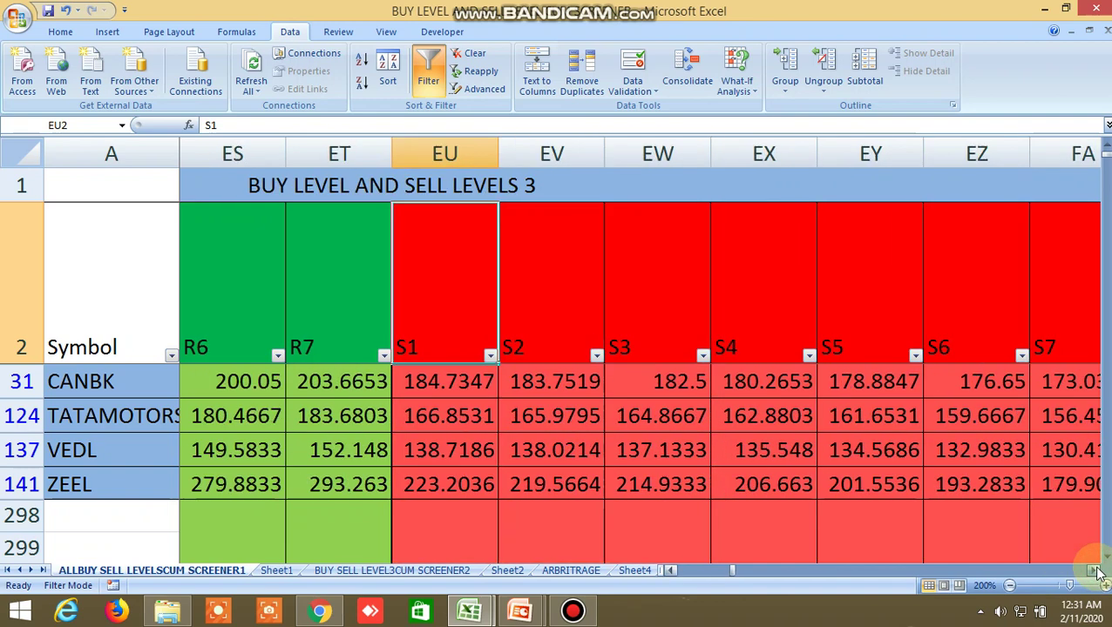
Step: Review the PIVOT POINT resistance and support columns and the LTP VS RESISTANCE SUPPORT PIVOT POINT section
left_click(1097, 571)
left_click(1098, 571)
left_click(1097, 571)
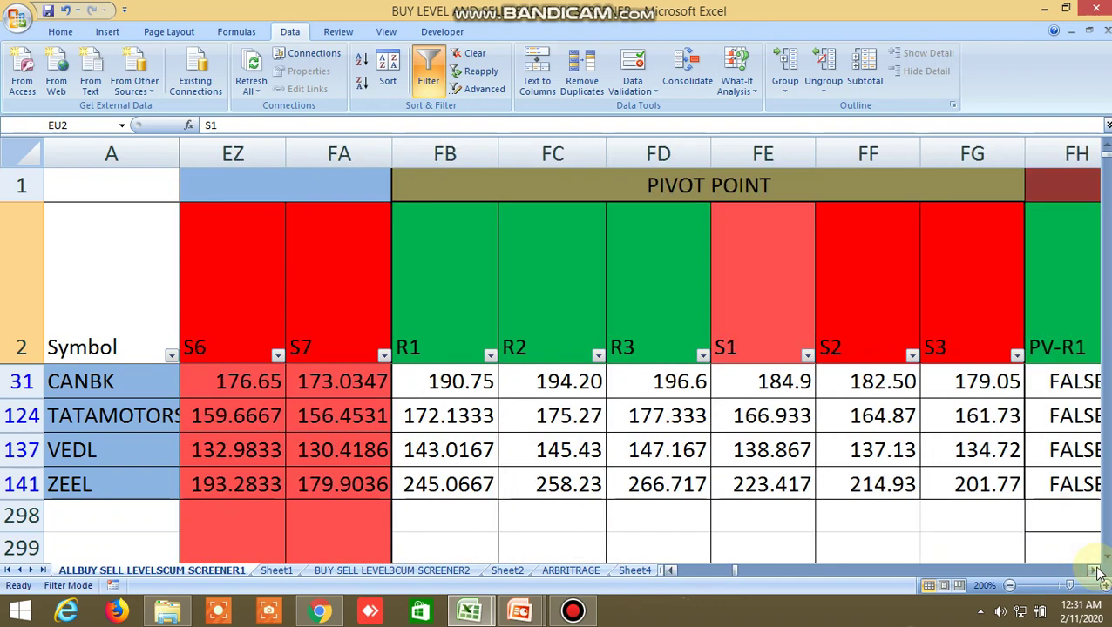
left_click(1097, 571)
left_click(1097, 571)
left_click(1097, 570)
left_click(1097, 570)
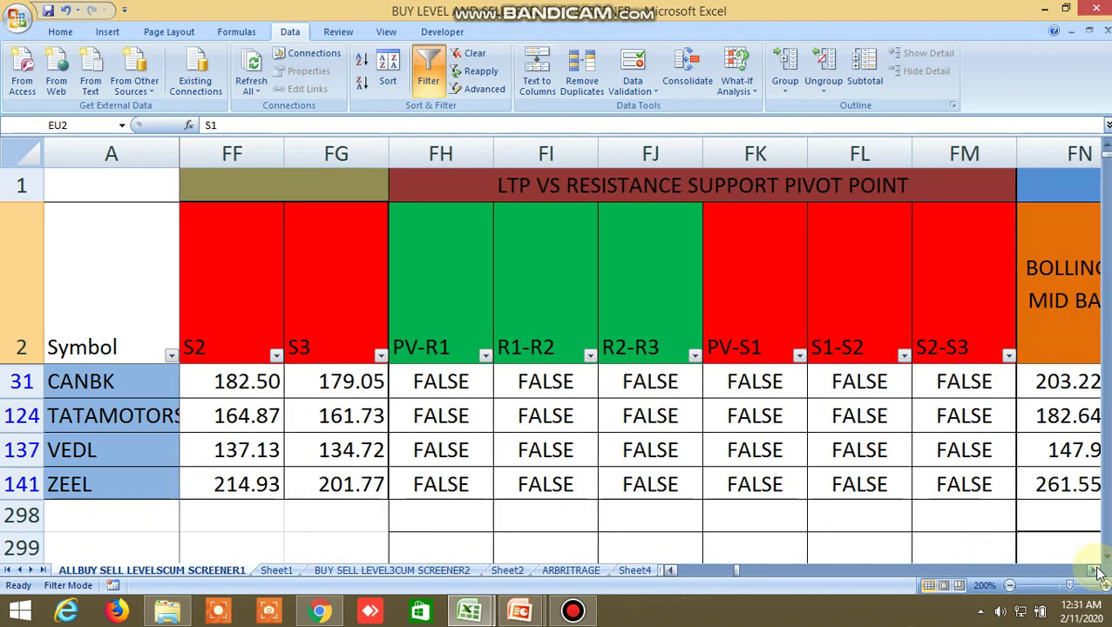
Step: Look through the BOLLINGERBAND section, from the mid band and standard deviation to the LTP comparison columns
left_click(1097, 570)
left_click(1098, 571)
left_click(1097, 571)
left_click(1097, 571)
left_click(1098, 570)
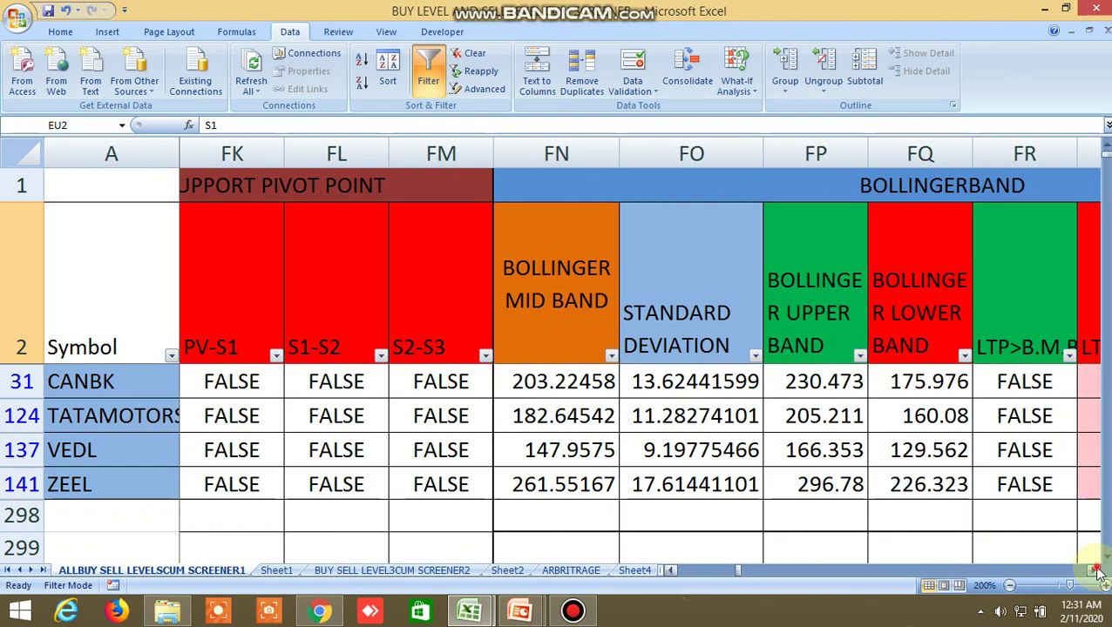
left_click(1097, 571)
left_click(1097, 571)
left_click(1097, 571)
left_click(1098, 571)
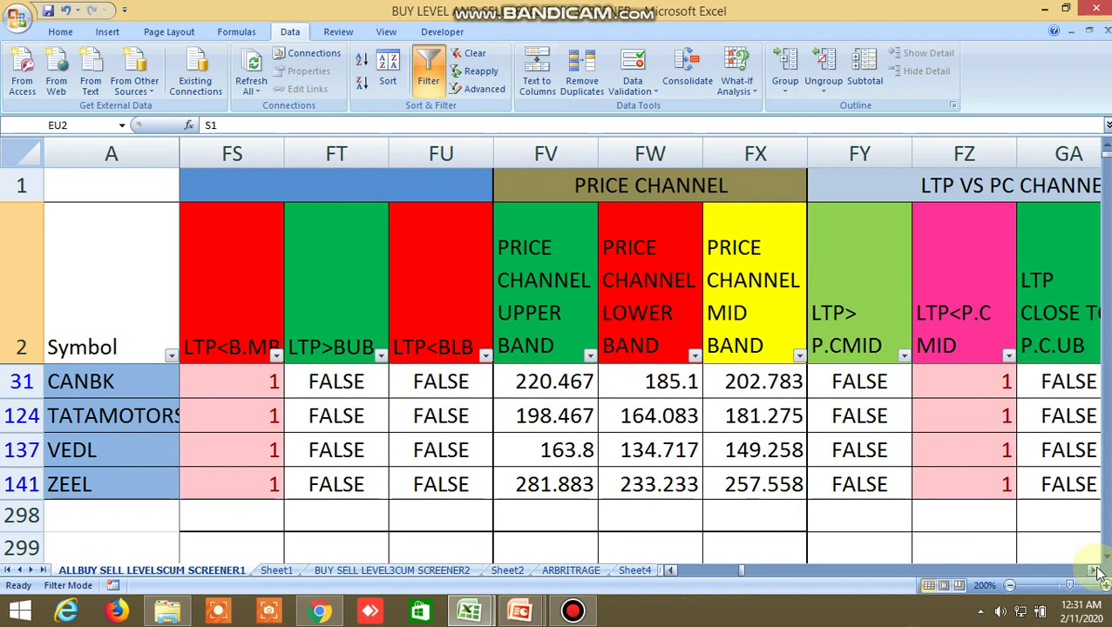
Step: Examine the PRICE CHANNEL section's upper, lower and mid band headers
left_click(700, 186)
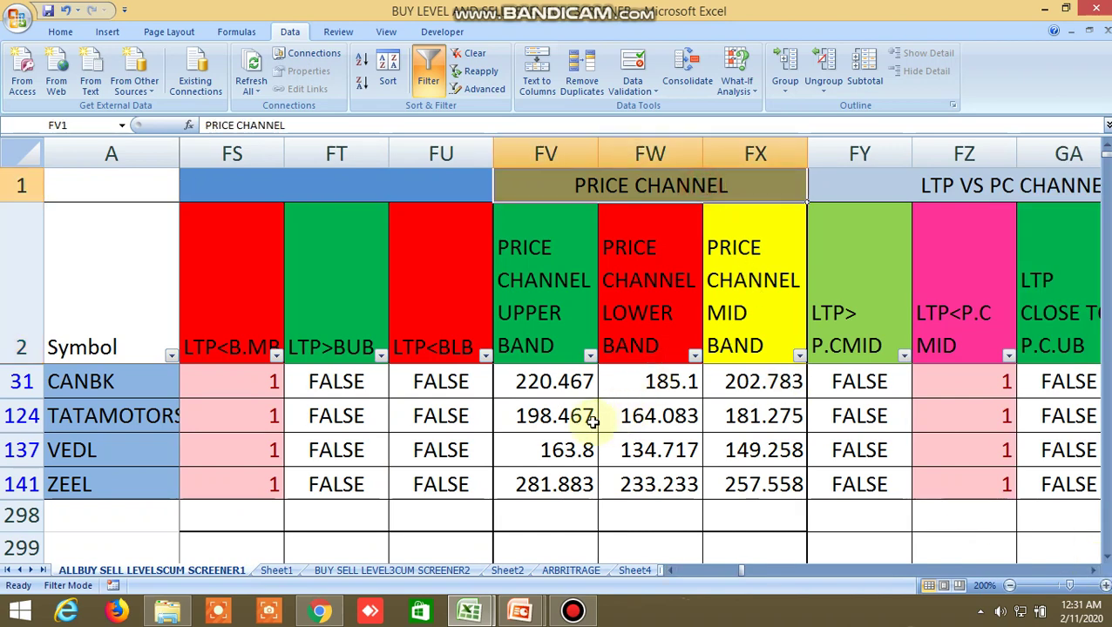
left_click(551, 383)
left_click(564, 295)
left_click(638, 306)
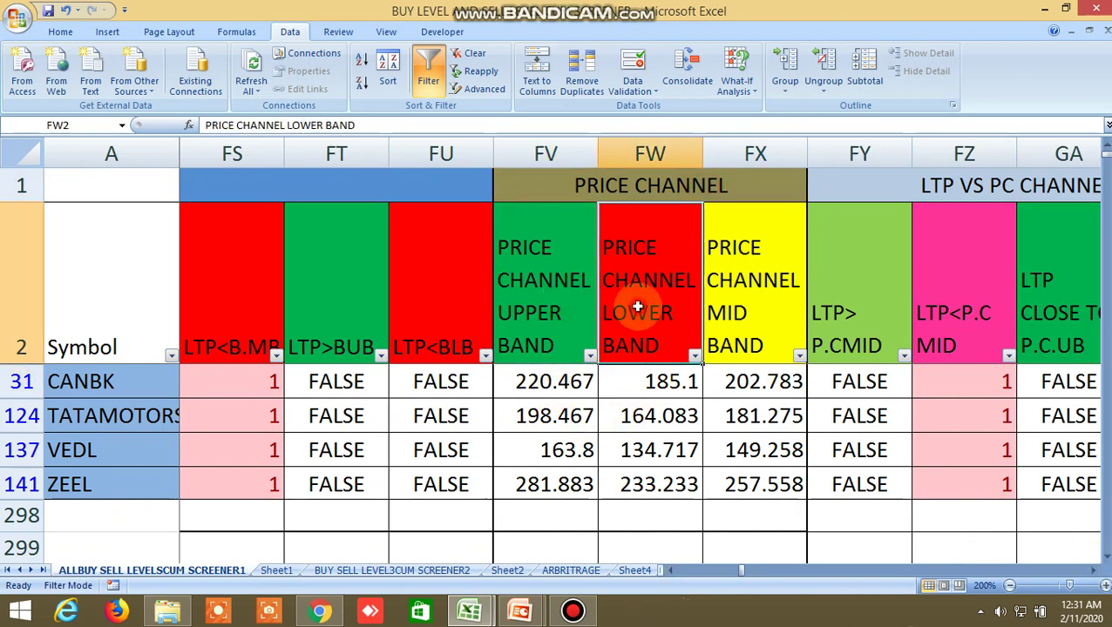
left_click(725, 307)
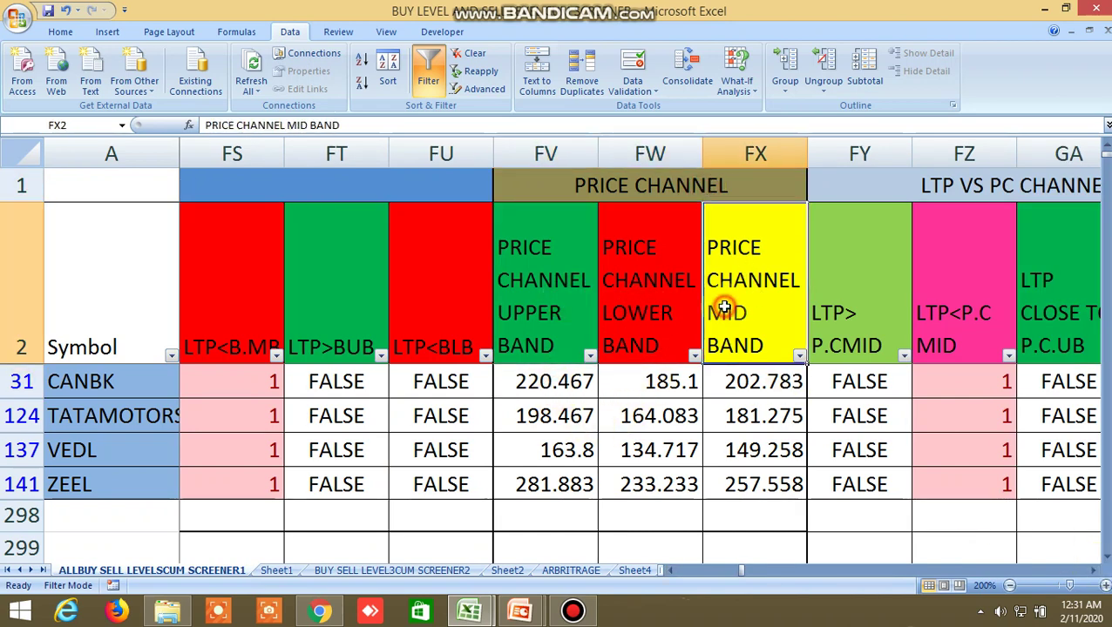
Step: Review the LTP VS PC CHANNEL and ICHIMOKU CLOUD columns, continuing up to the TIRONE LEVEL section
left_click(1091, 571)
left_click(1091, 571)
left_click(1091, 571)
left_click(1090, 571)
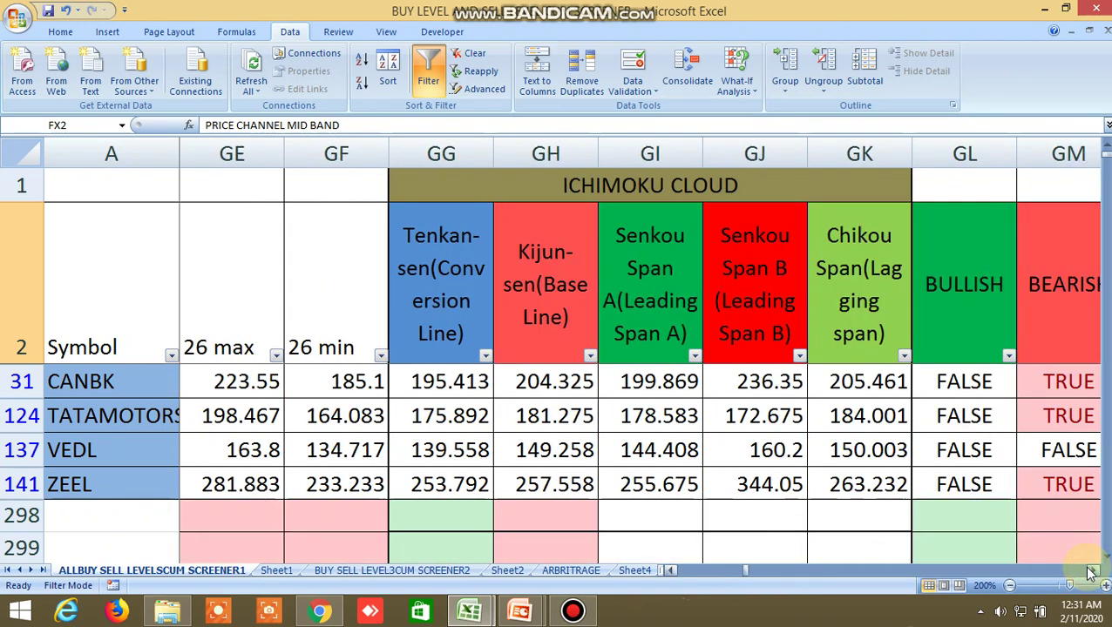
left_click(1091, 570)
left_click(1090, 570)
left_click(1090, 571)
left_click(1090, 571)
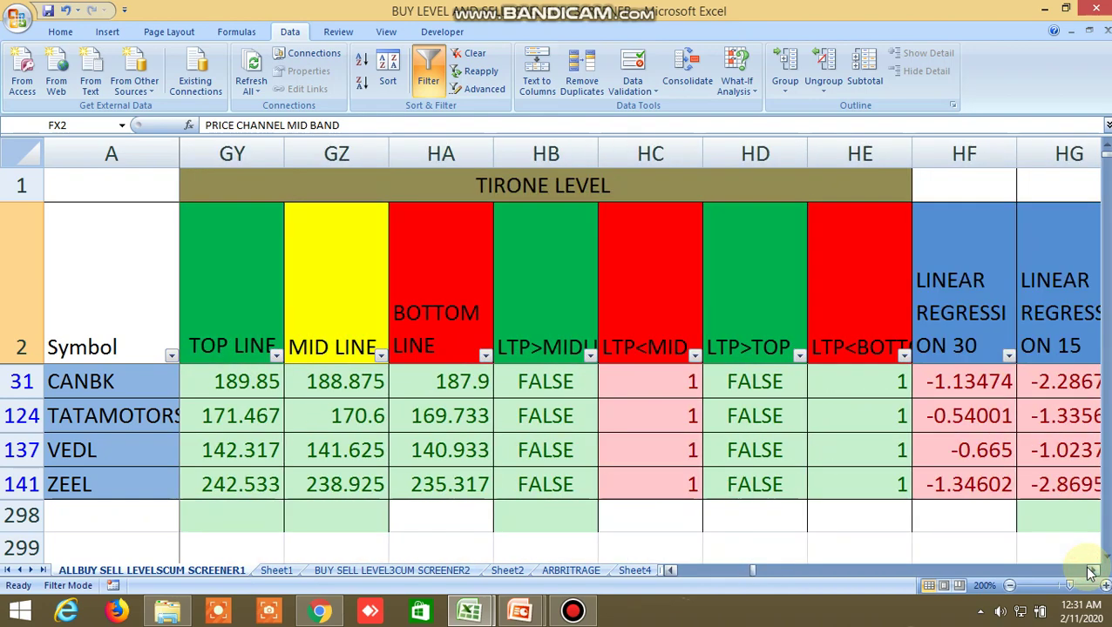
Step: Examine the TIRONE LEVEL top, mid and bottom line headers, then the LINEAR REGRESSION and TREND columns
left_click(549, 185)
left_click(243, 303)
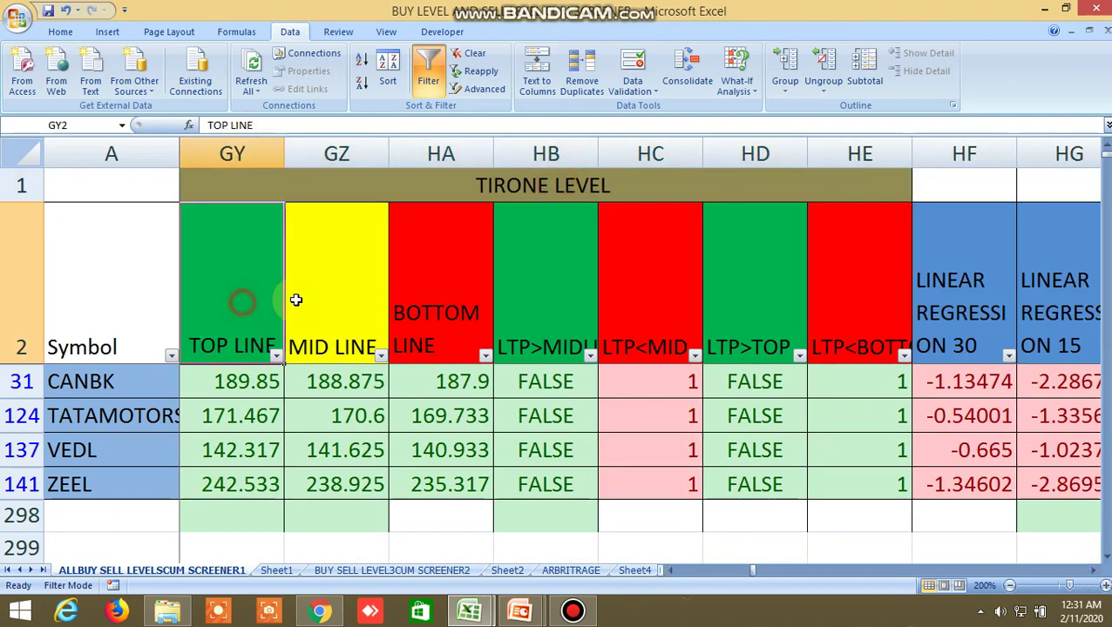
left_click(319, 295)
left_click(408, 290)
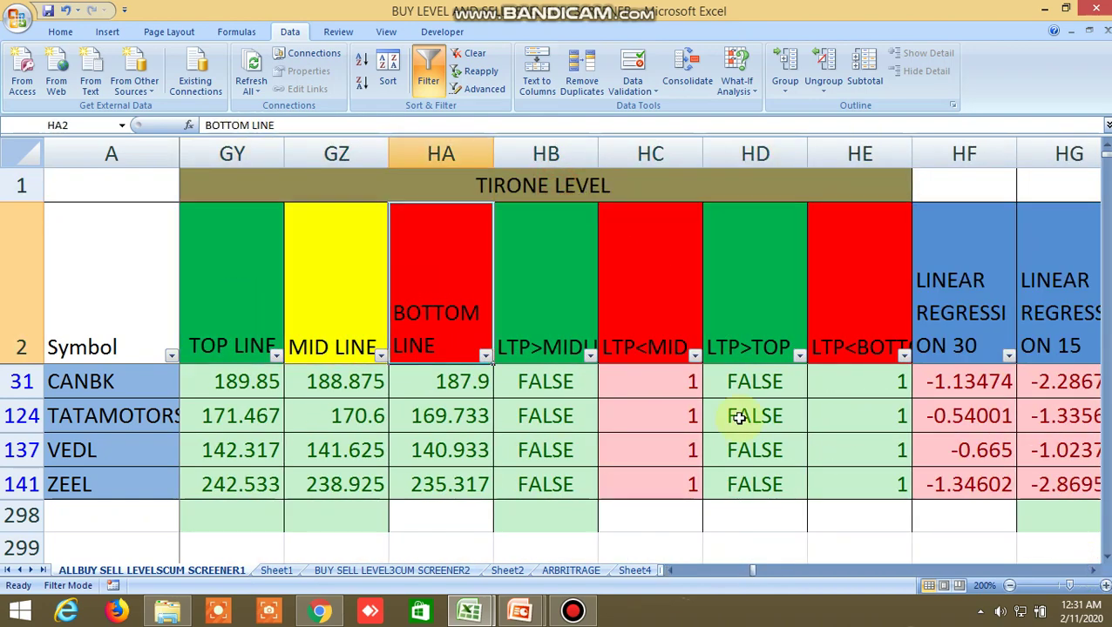
left_click(759, 573)
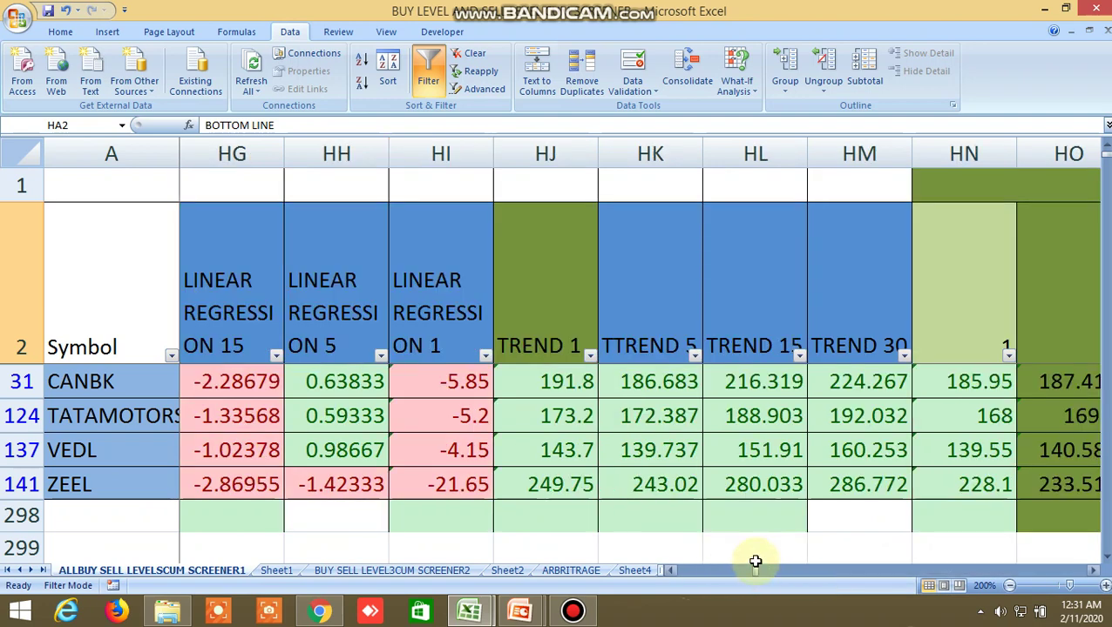
Step: Turn off the sheet's filter to list every symbol and return to the HIGH, LOW and CLOSE columns
left_click(440, 87)
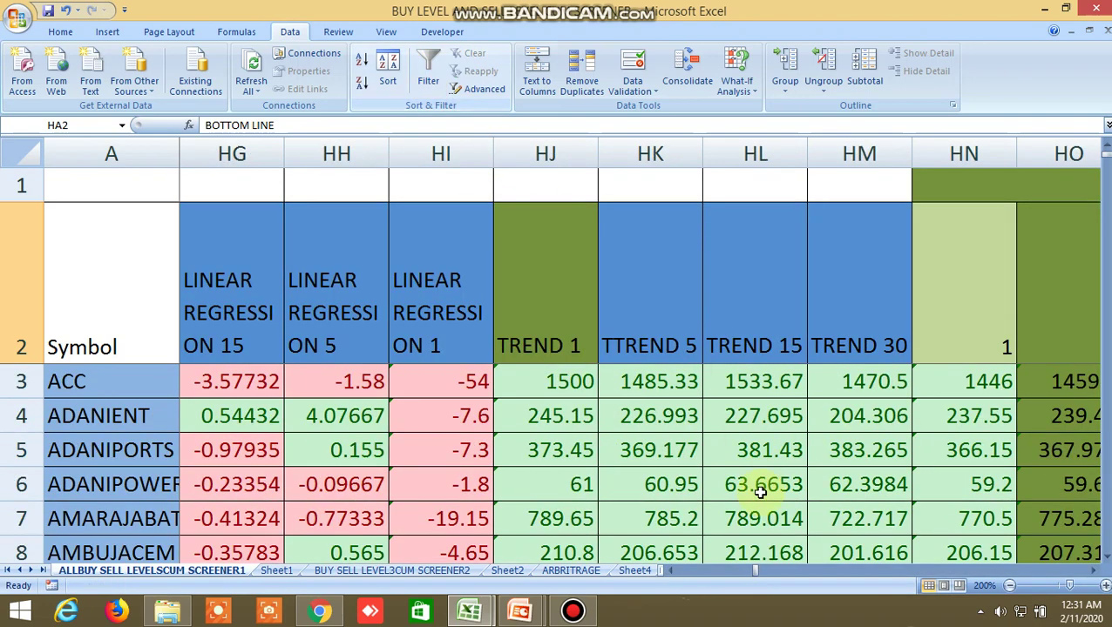
left_click_drag(758, 574, 665, 573)
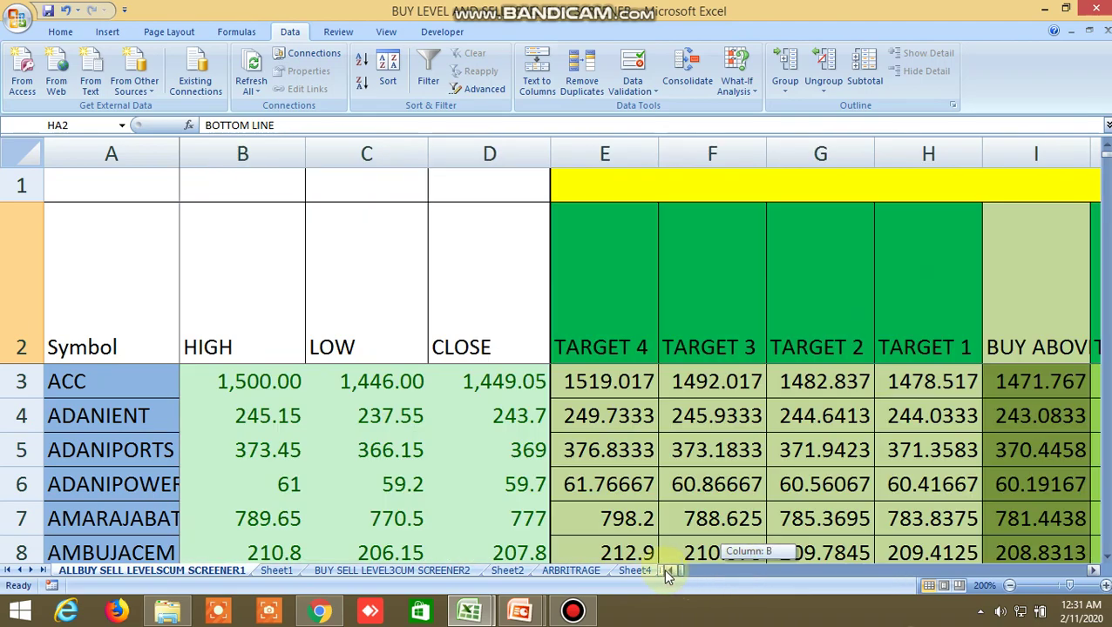
Step: Go down the full symbol list and examine the BANKNIFTY and NIFTY futures and index rows
scroll(739, 471, "down", 1)
scroll(739, 471, "down", 15)
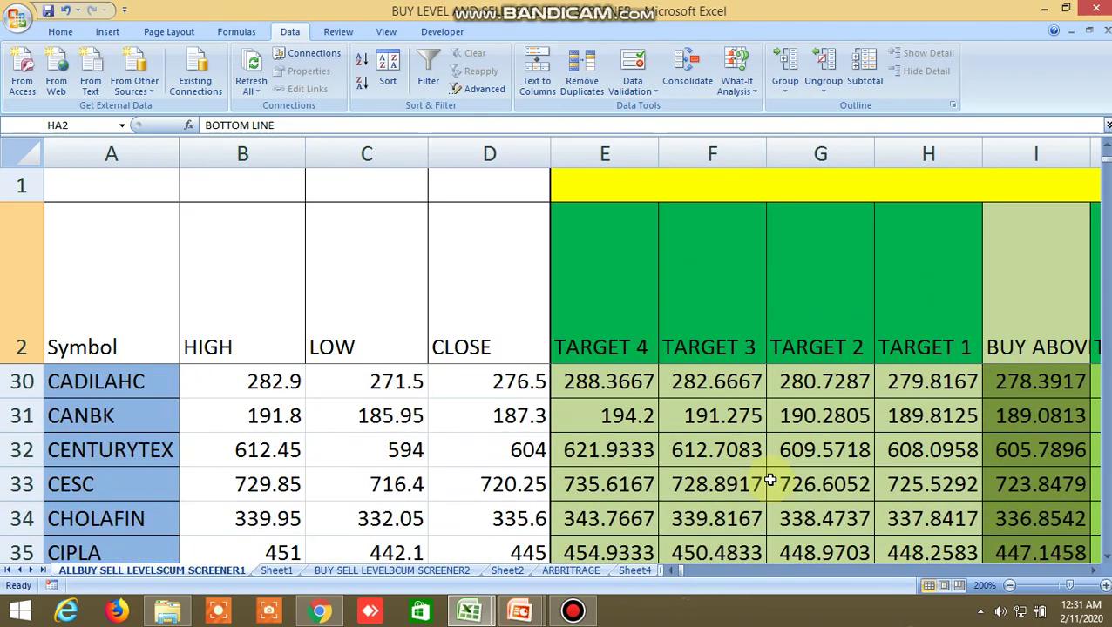
scroll(783, 476, "down", 15)
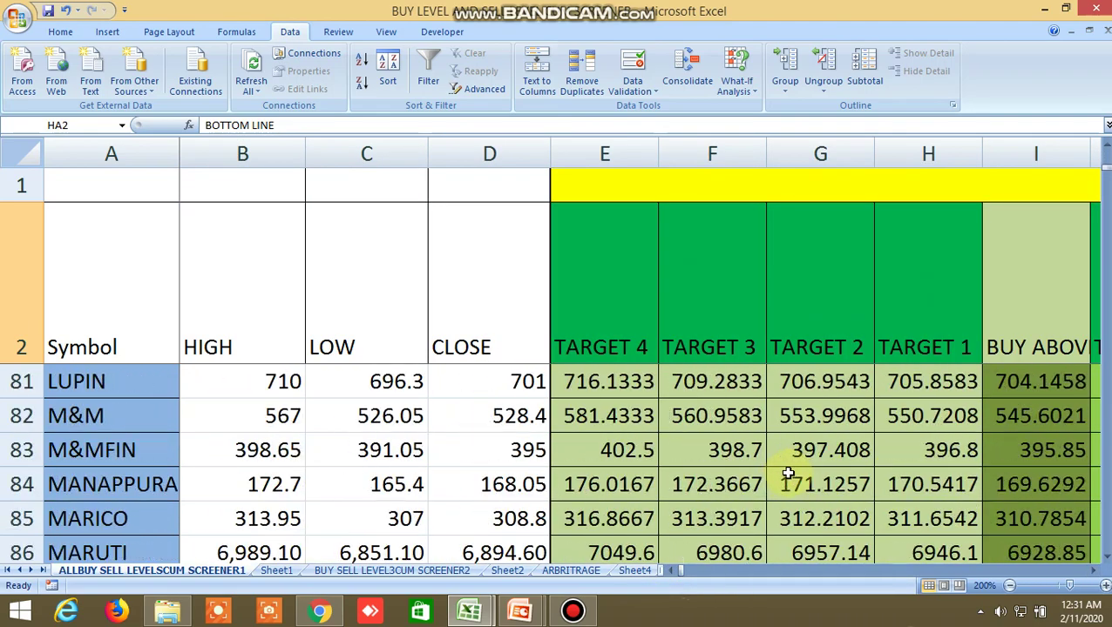
scroll(791, 472, "down", 13)
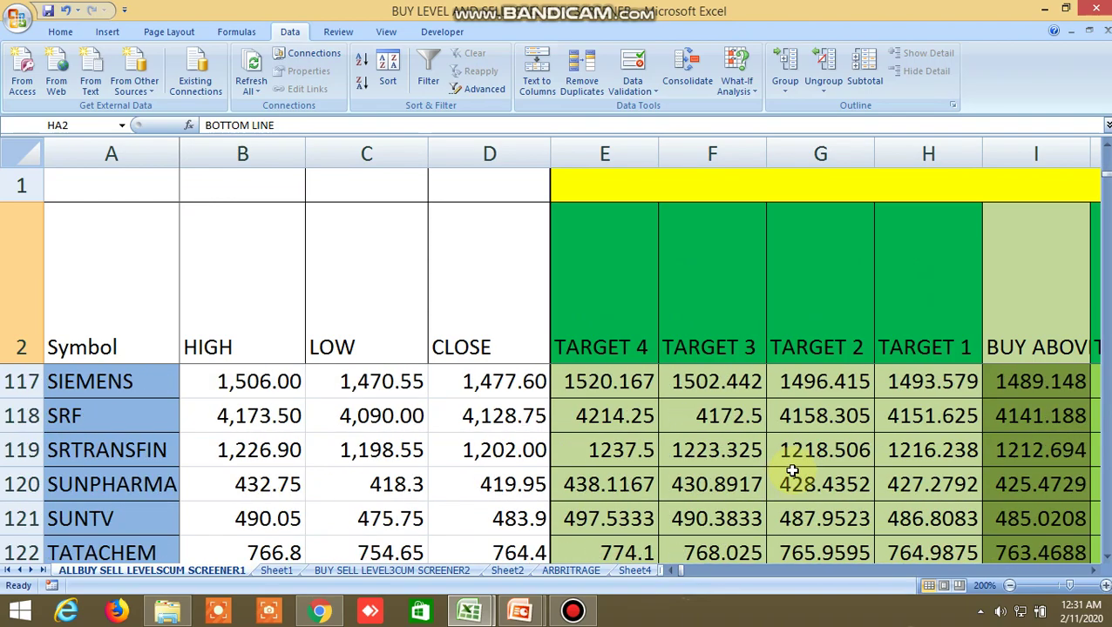
scroll(793, 471, "down", 6)
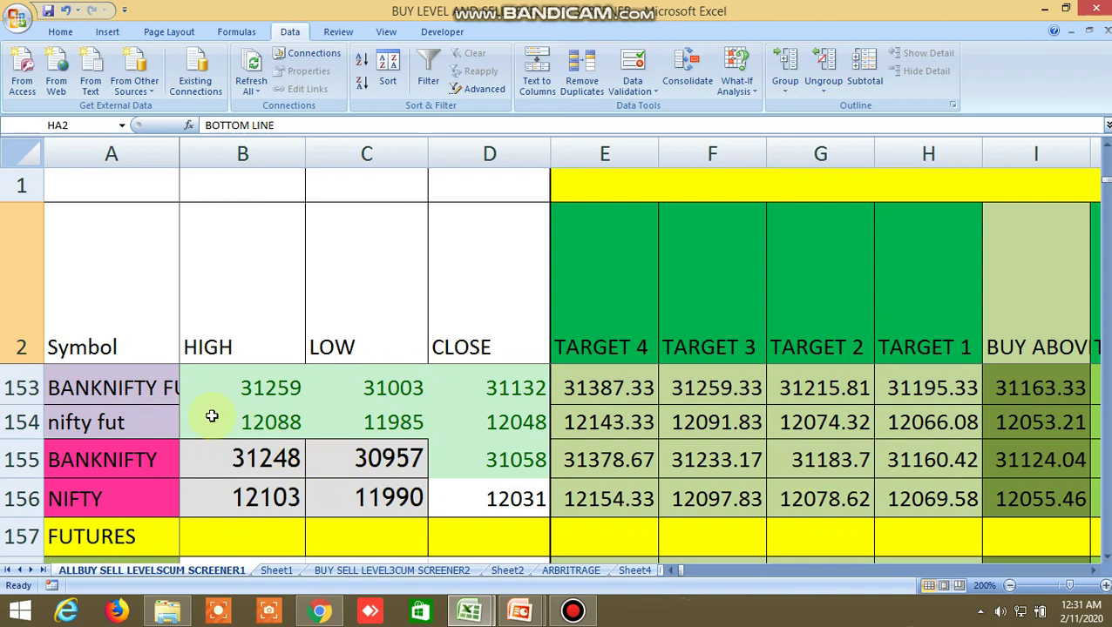
left_click(148, 391)
left_click(134, 423)
left_click(124, 459)
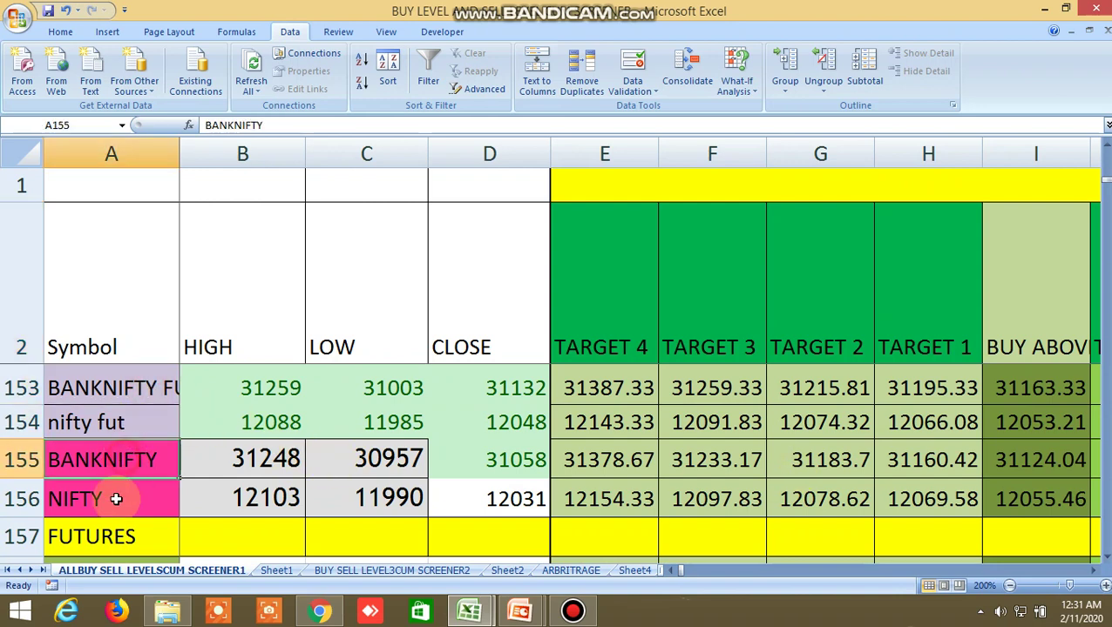
left_click(118, 499)
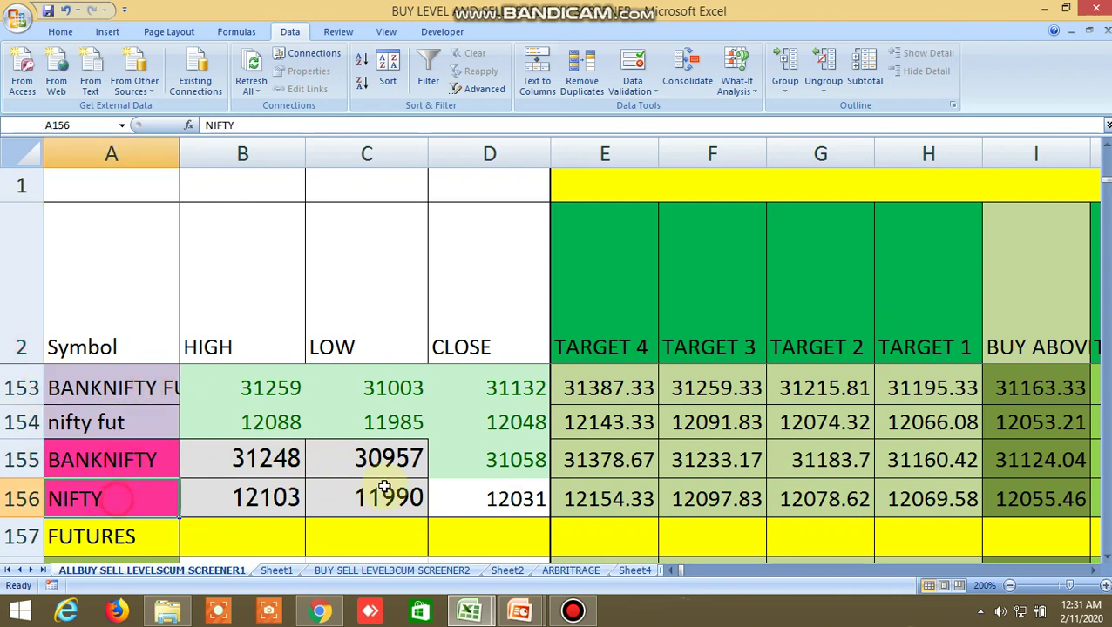
Step: Review the buy, sell and target columns of BUY LEVEL AND SELL LEVELS 1 for the NIFTY and BANKNIFTY rows
left_click(1095, 572)
left_click(1095, 573)
left_click(1096, 572)
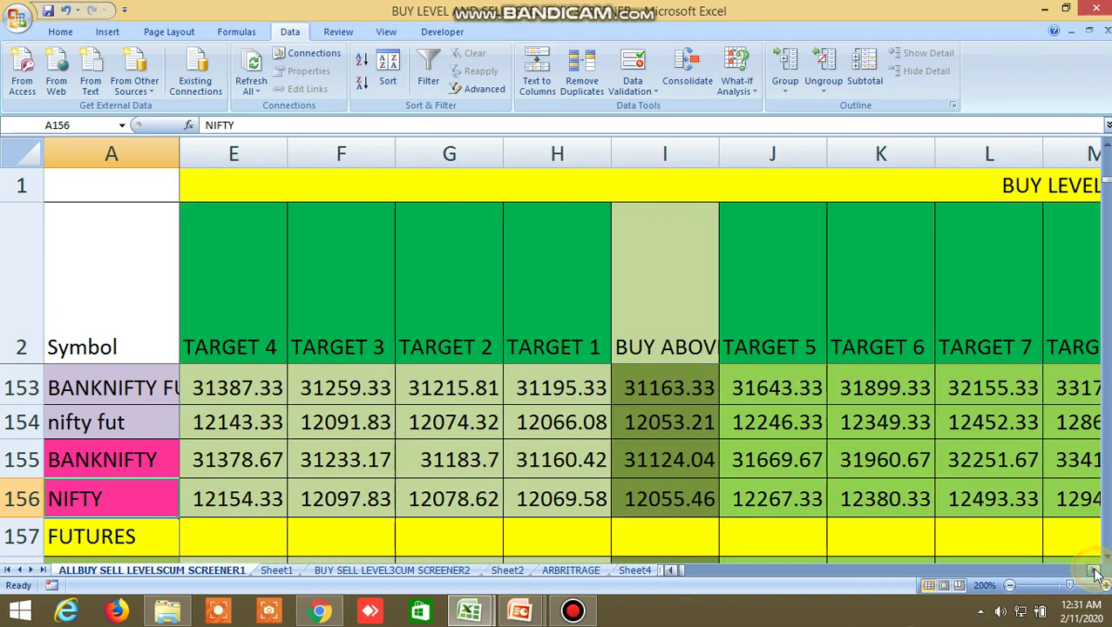
left_click(1096, 572)
left_click(1096, 573)
left_click(1096, 572)
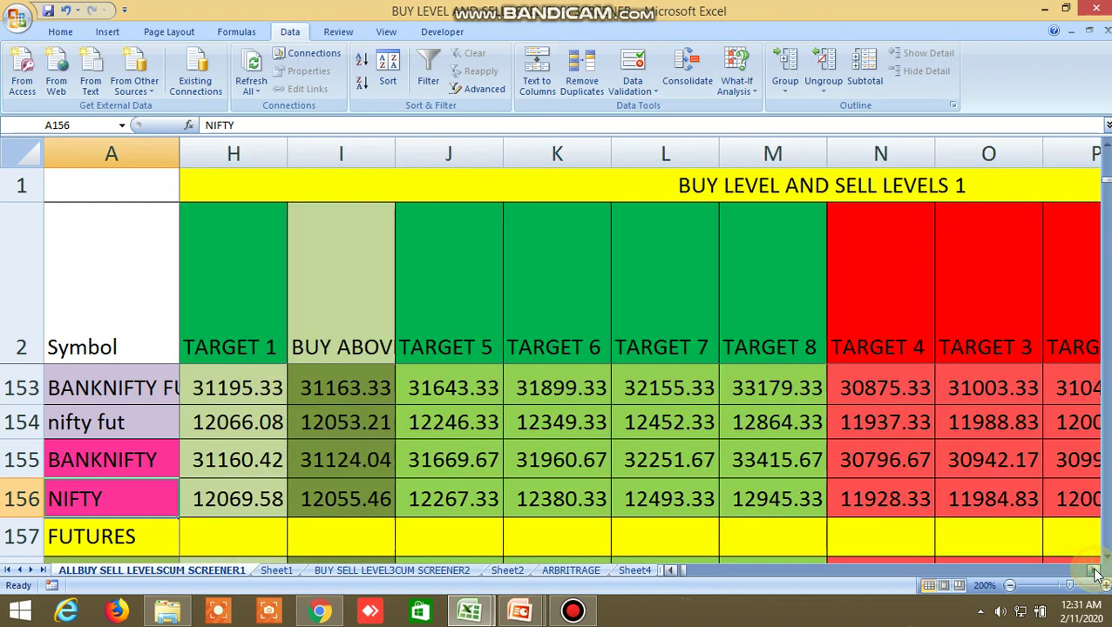
left_click(1096, 573)
left_click(1096, 573)
left_click(1096, 573)
left_click(1096, 573)
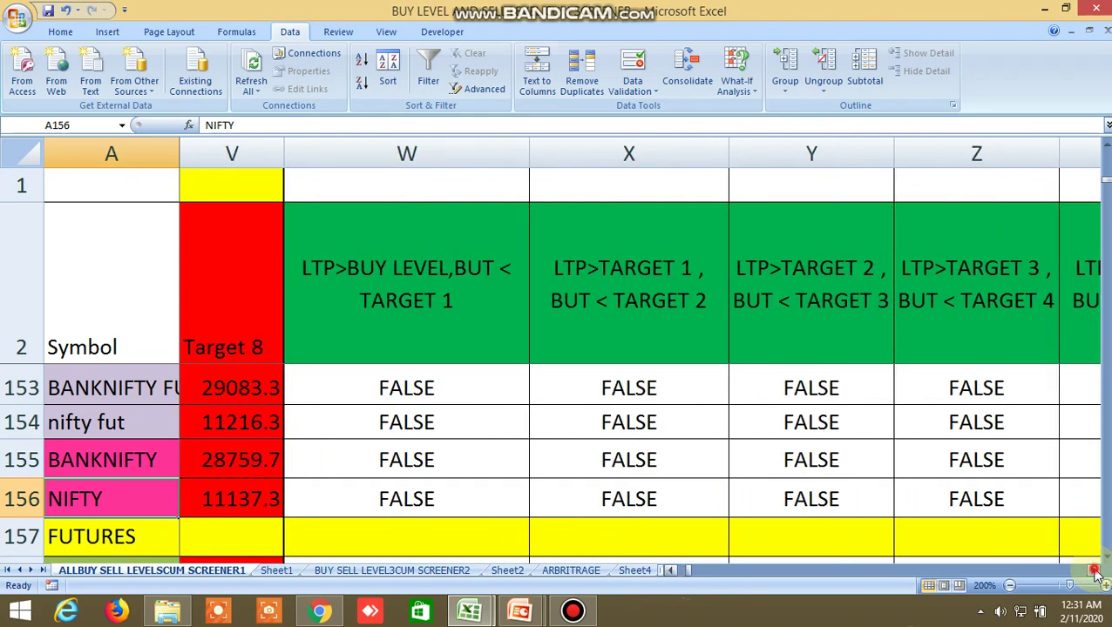
Step: Look through the LTP target conditions, BUY LEVEL AND SELL LEVELS 2 and AVERAGE PRICES for the index rows
left_click(1095, 573)
left_click(1096, 573)
left_click(1096, 572)
left_click(1096, 573)
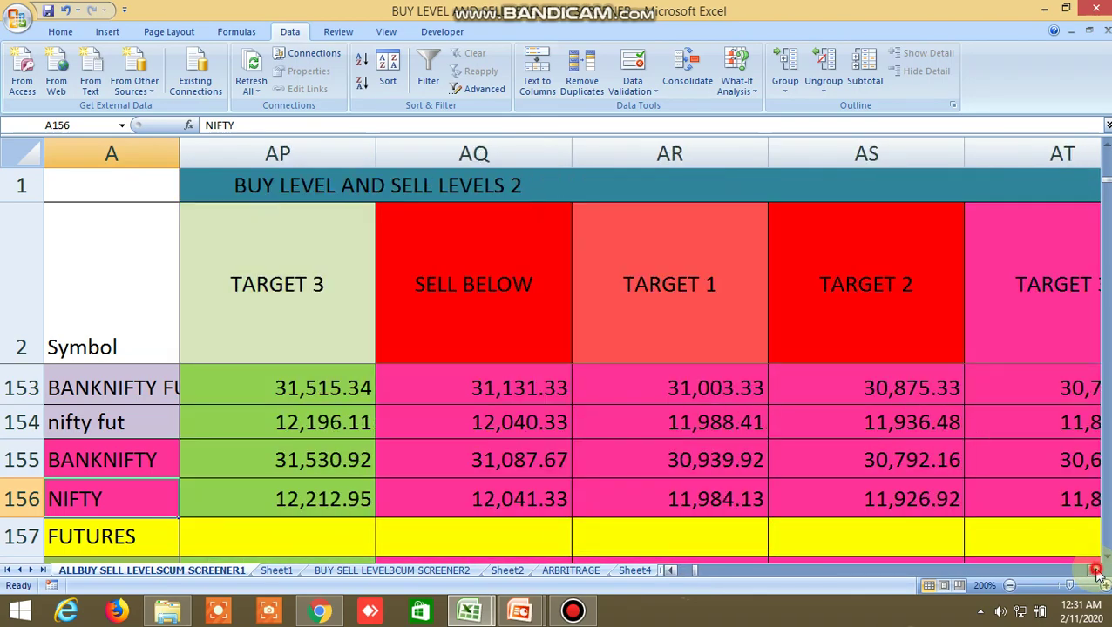
left_click(1095, 573)
left_click(1095, 573)
left_click(1096, 573)
left_click(1095, 572)
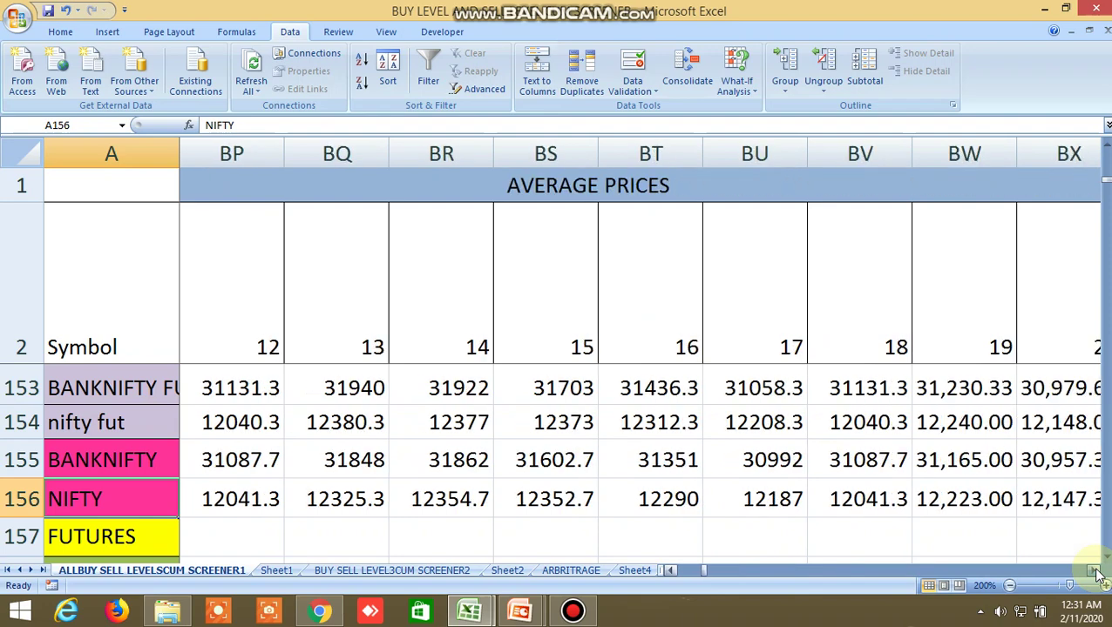
Step: Review the stochastic, DEMA and EMA cross, PROBABILITY and moving average columns for the index rows
left_click(1095, 572)
left_click(1096, 572)
left_click(1096, 573)
left_click(1095, 573)
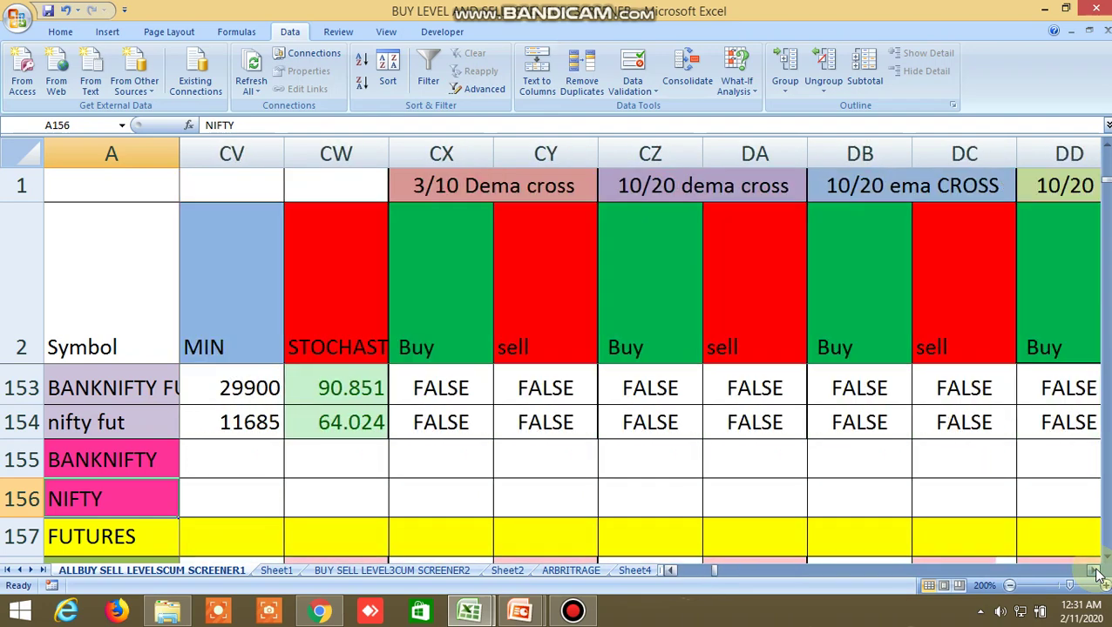
left_click(1096, 572)
left_click(1096, 573)
left_click(1095, 572)
left_click(1096, 573)
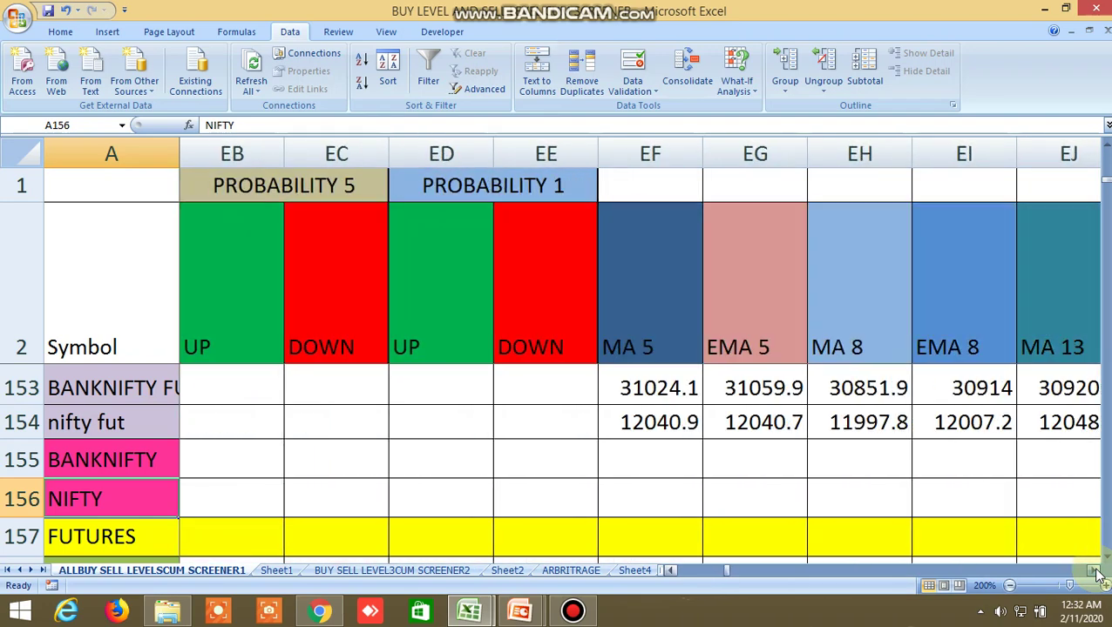
Step: Examine the BUY LEVEL AND SELL LEVELS 3 and PIVOT POINT columns for the NIFTY and BANKNIFTY rows
left_click(1096, 573)
left_click(1095, 573)
left_click(1095, 573)
left_click(1095, 573)
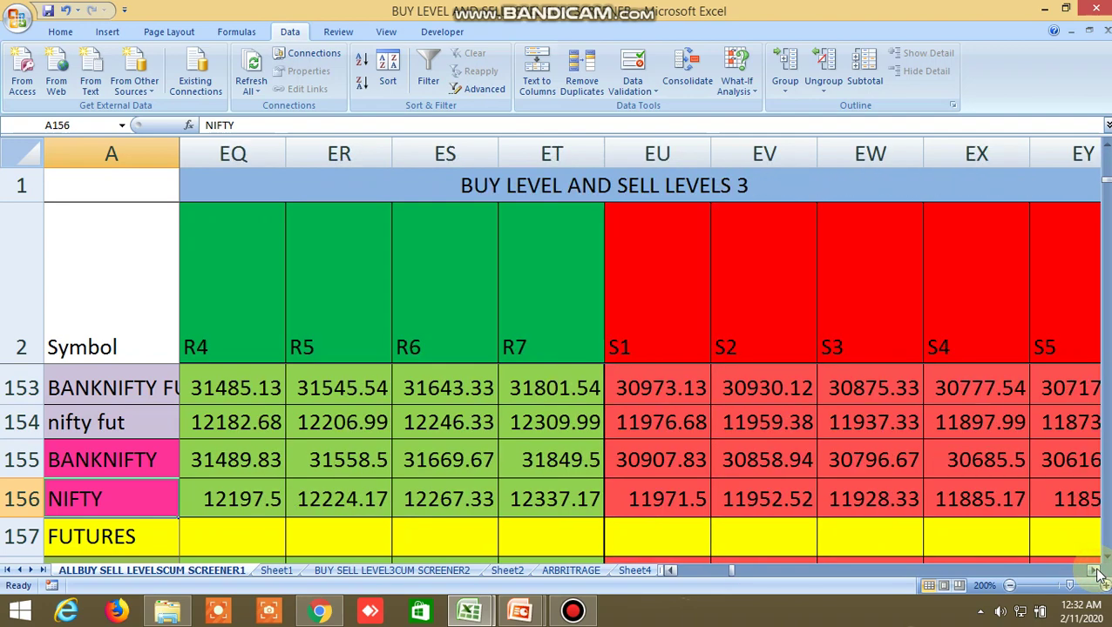
left_click(1096, 572)
left_click(1095, 572)
left_click(1096, 573)
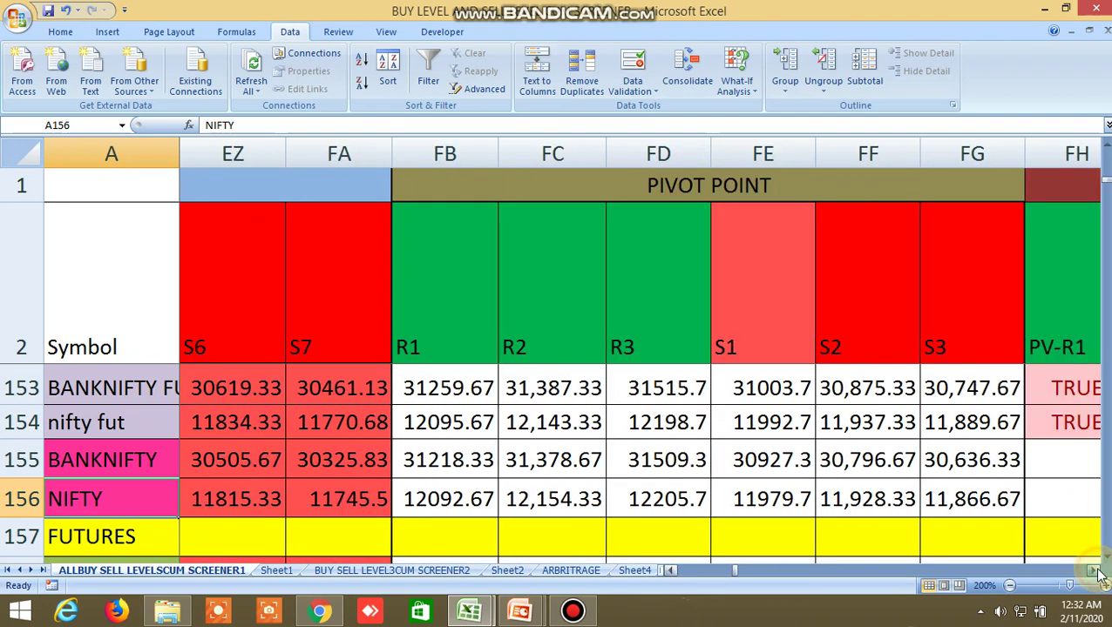
Step: Review the BOLLINGERBAND, PRICE CHANNEL and LTP VS PC CHANNEL columns for the index rows
left_click(1096, 573)
left_click(1095, 572)
left_click(1096, 573)
left_click(1096, 573)
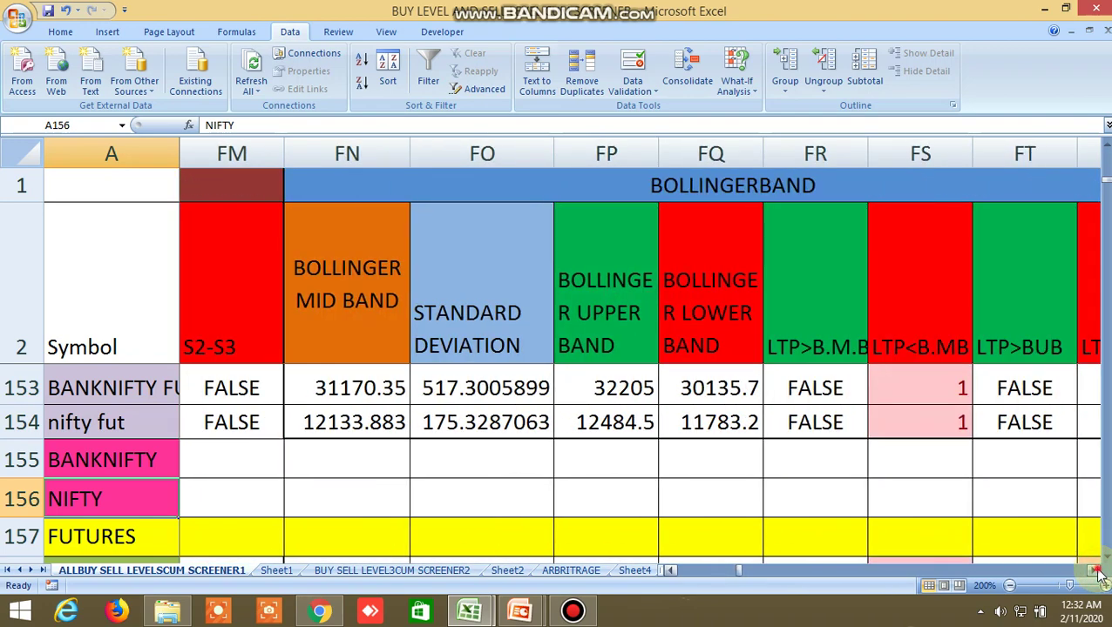
left_click(1096, 573)
left_click(1096, 573)
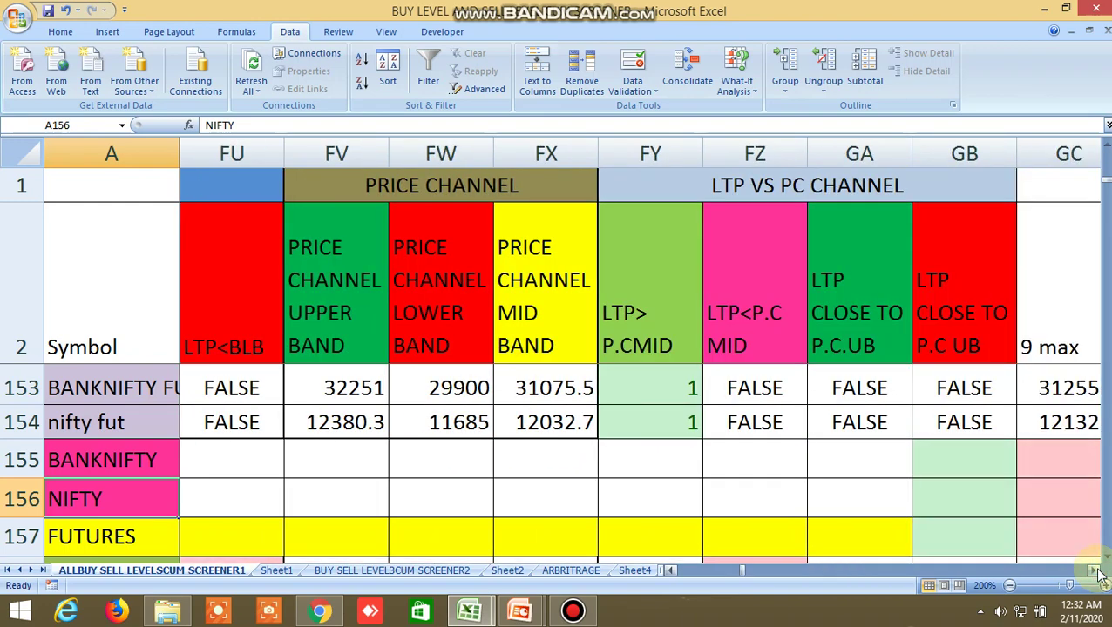
Step: Look through the ICHIMOKU CLOUD, TIRONE LEVEL and LINEAR REGRESSION columns for the index rows
left_click(1096, 573)
left_click(1095, 573)
left_click(1095, 572)
left_click(1095, 573)
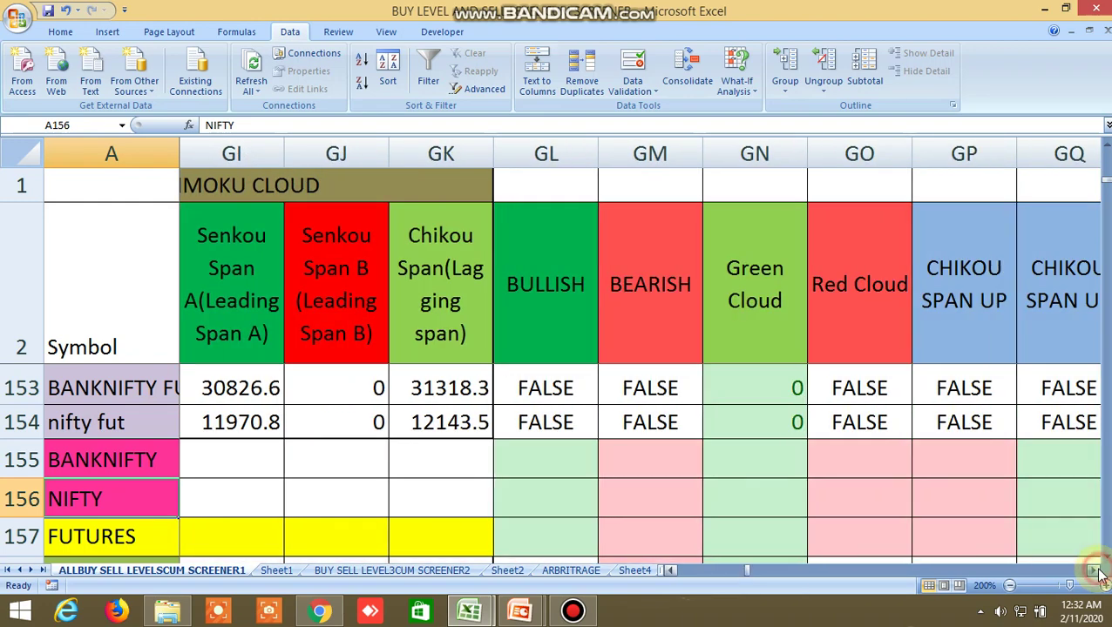
left_click(1095, 572)
left_click(1095, 573)
left_click(1096, 573)
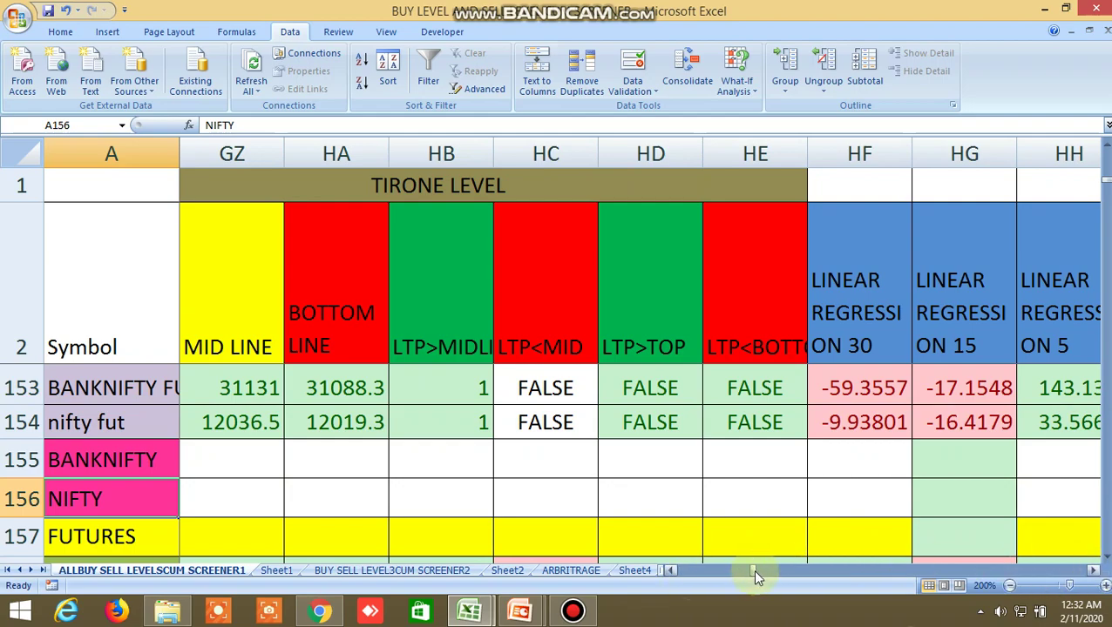
Step: Return to the first price columns and view the commodity rows, from NATURAL GAS and GOLD to NICKEL
left_click_drag(753, 573, 666, 573)
scroll(472, 504, "up", 5)
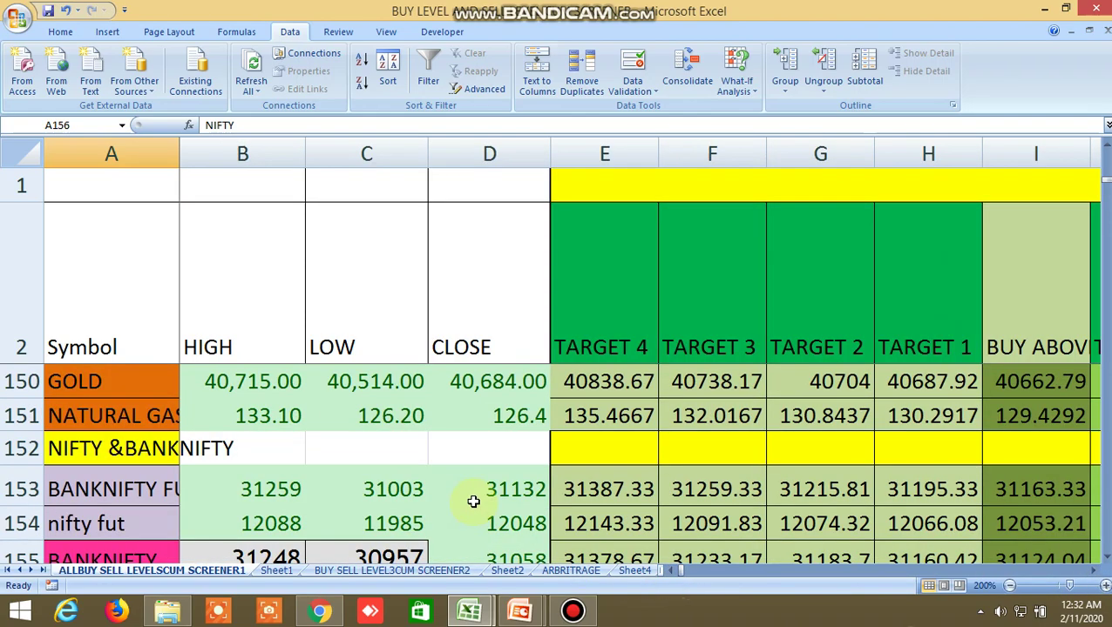
scroll(474, 488, "down", 2)
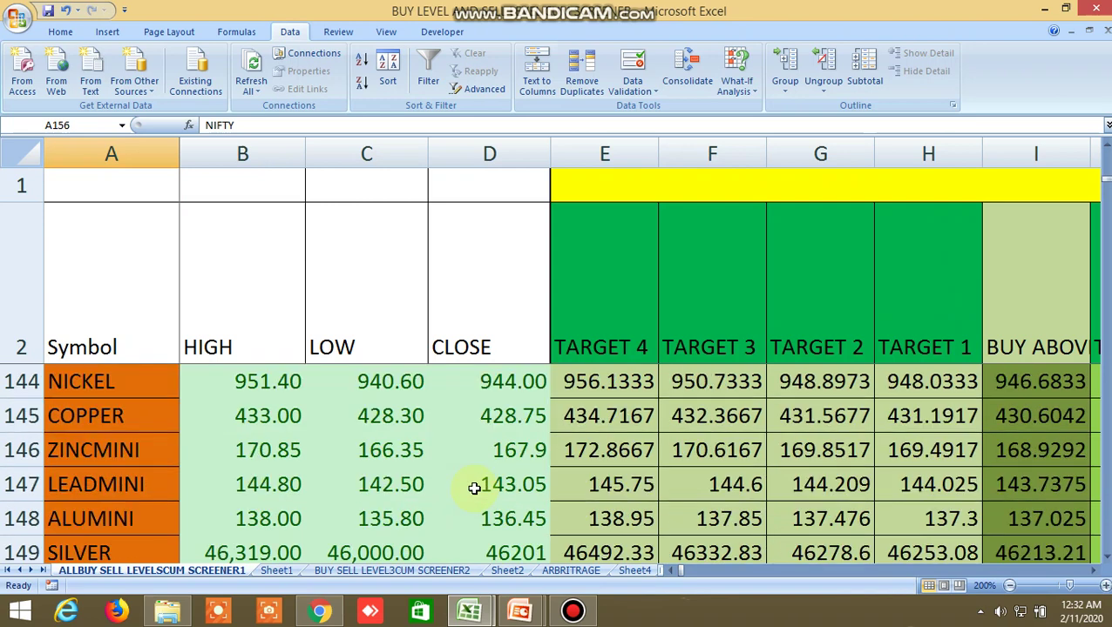
Step: Examine the commodity rows across the columns up to LINEAR REGRESSION and TREND, ending back at the HIGH, LOW and CLOSE columns
scroll(473, 488, "up", 1)
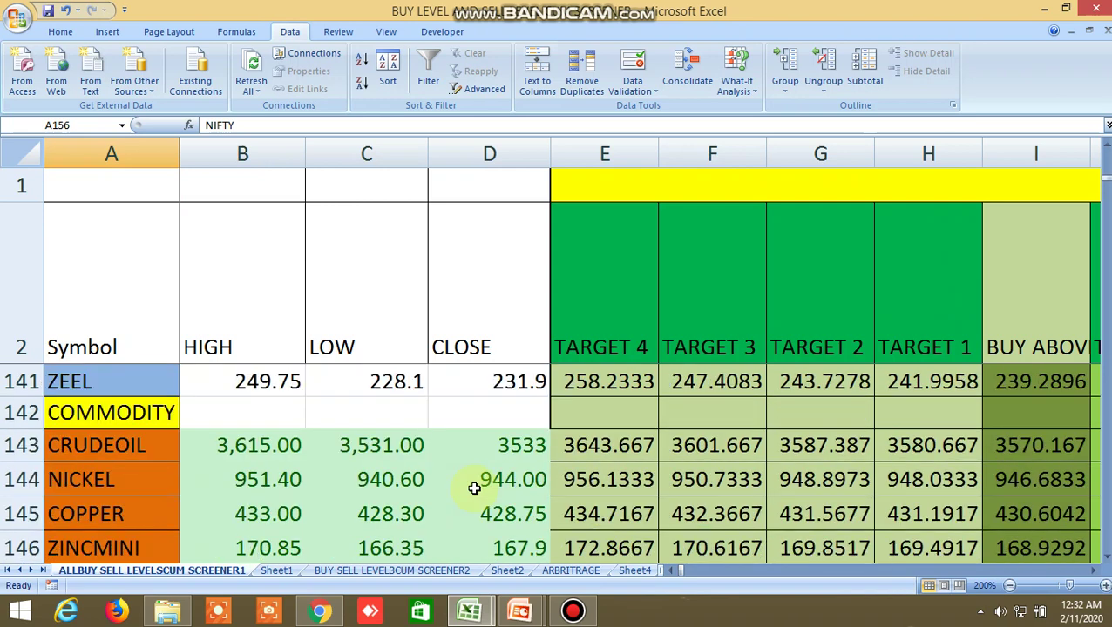
left_click(1105, 558)
left_click(1105, 558)
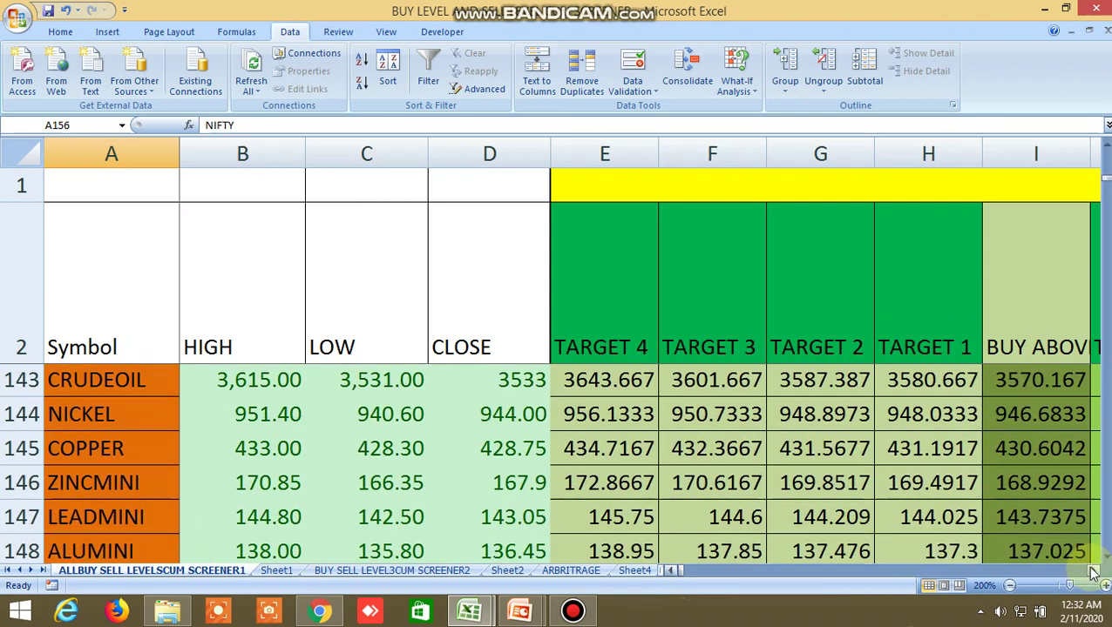
left_click_drag(1093, 573, 1095, 576)
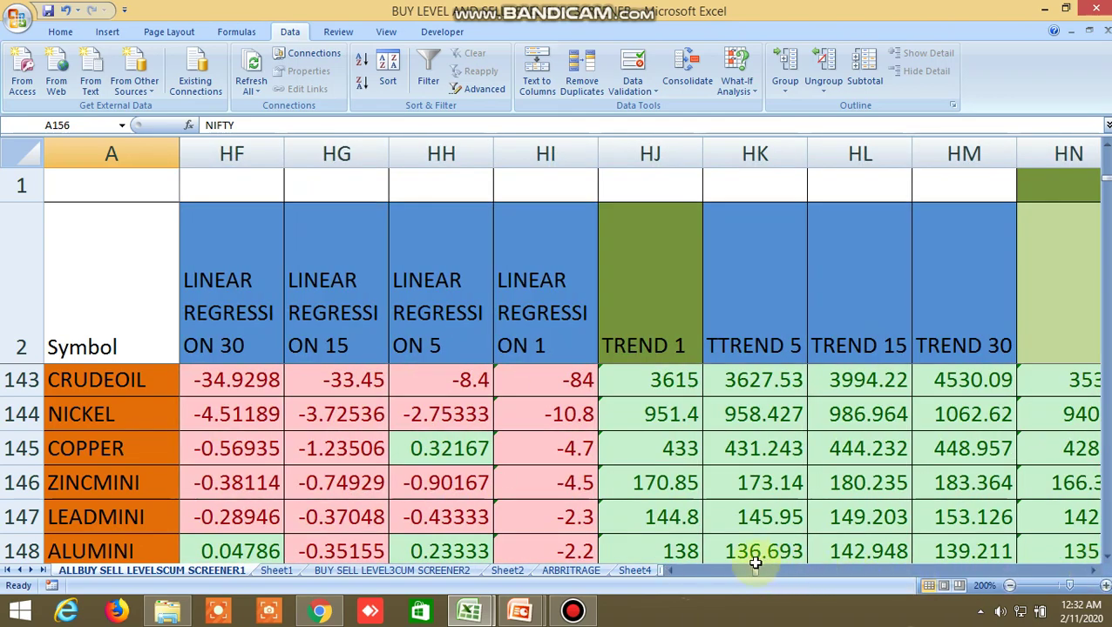
left_click_drag(756, 564, 661, 567)
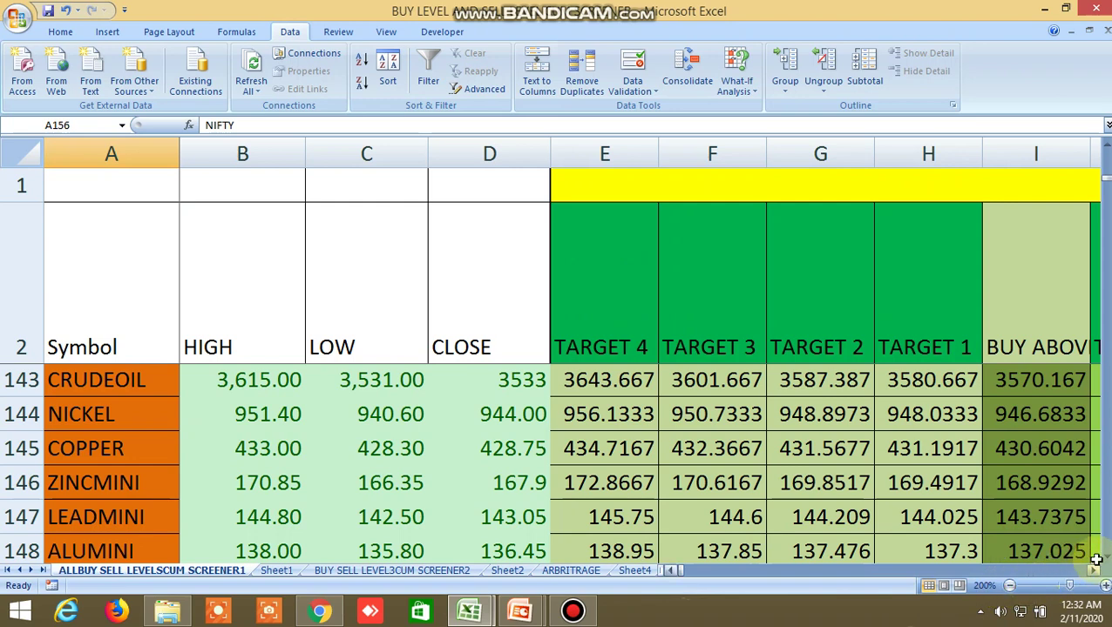
Step: Review the CHANNEL and ICHIMOKU columns for the commodity rows from ZINCMINI to NATURAL GAS
left_click_drag(1106, 558, 1105, 558)
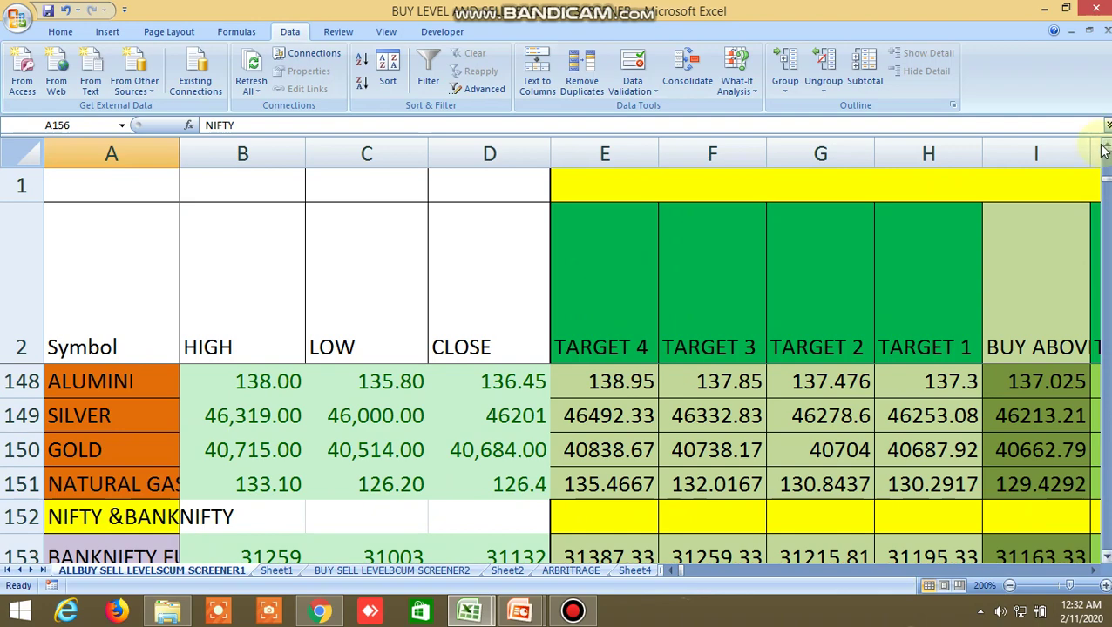
left_click(1106, 150)
left_click(1106, 150)
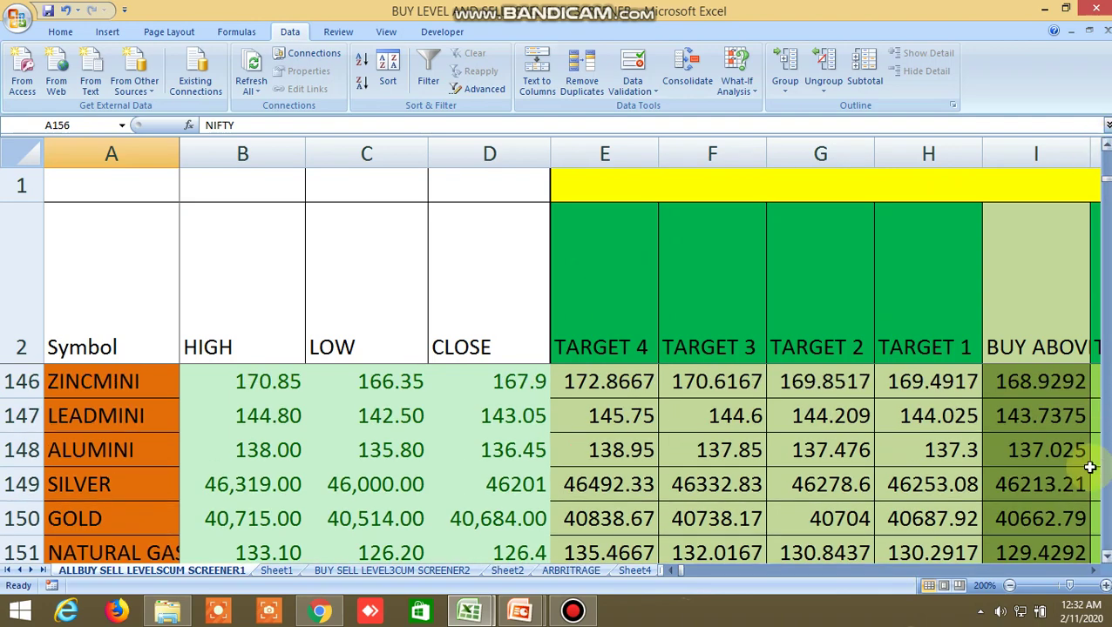
left_click_drag(1096, 574, 1100, 579)
left_click(745, 570)
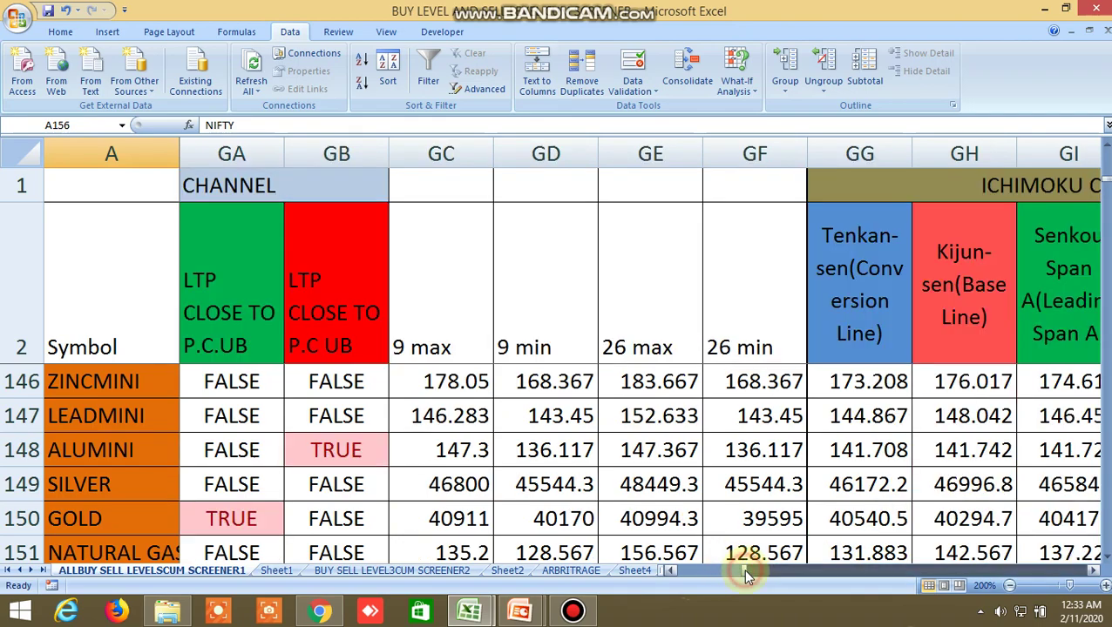
Step: Return to the first price columns and view the futures stock rows around ADANIPOWER through the buy and sell target columns
left_click_drag(738, 567, 684, 568)
scroll(638, 484, "down", 5)
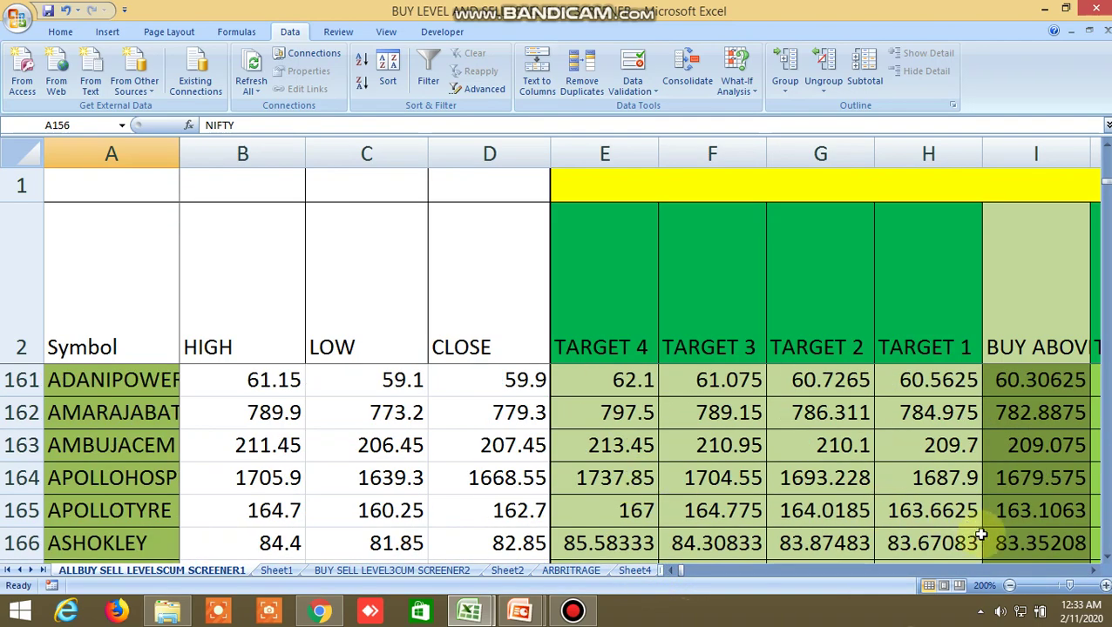
left_click_drag(1101, 573, 1101, 574)
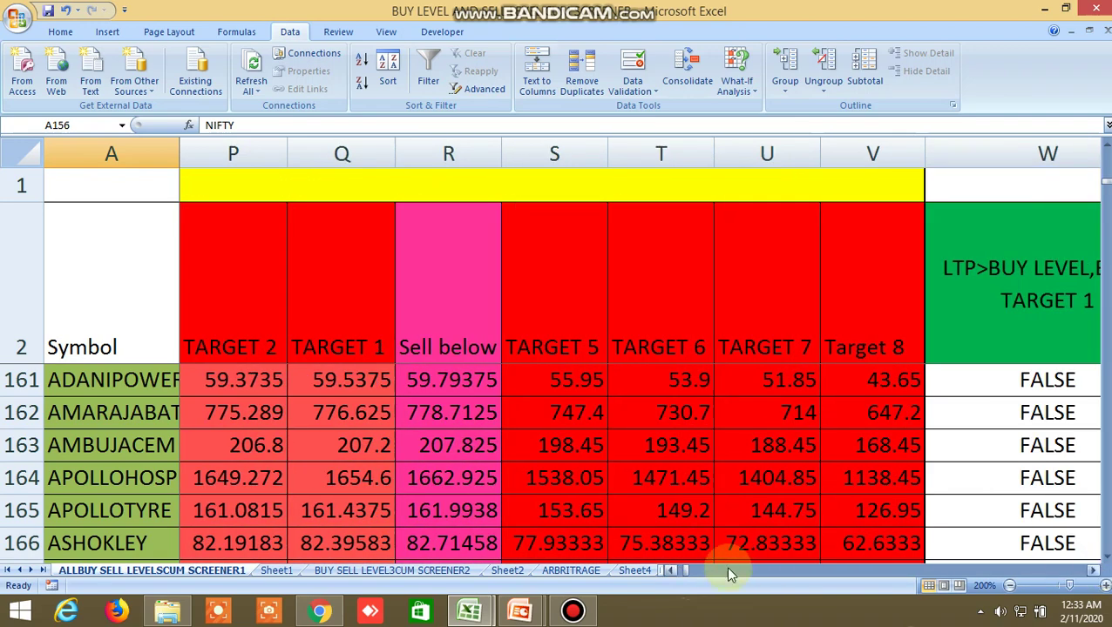
Step: Show the BUY SELL LEVEL3CUM SCREENER2 sheet and look through its 100 MA and EMA columns up to the first stock row, ACC
left_click(424, 570)
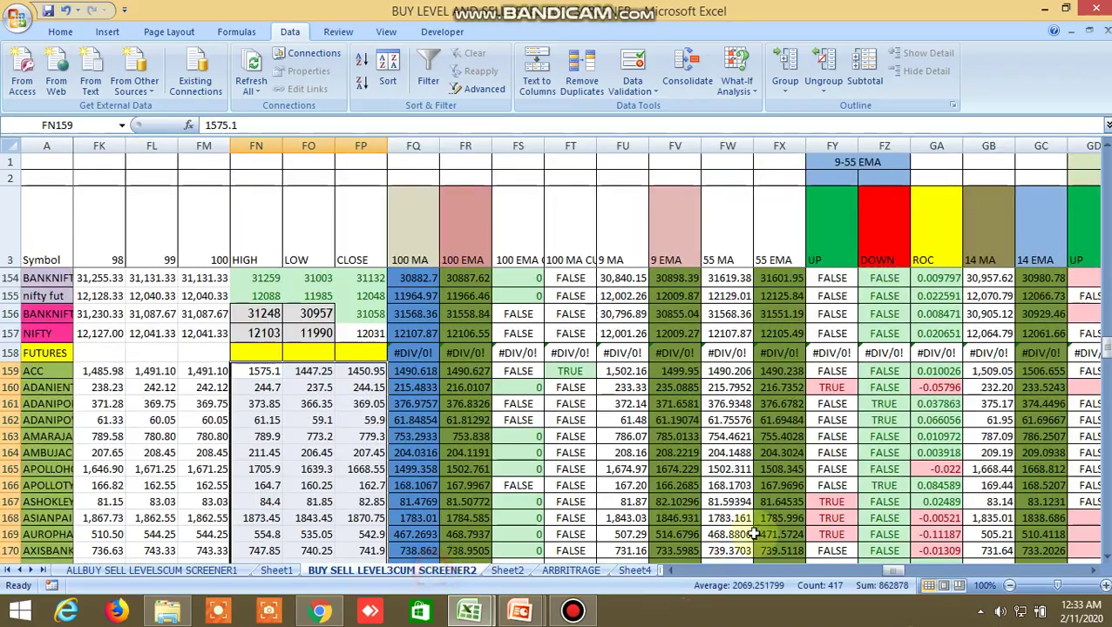
scroll(878, 469, "up", 8)
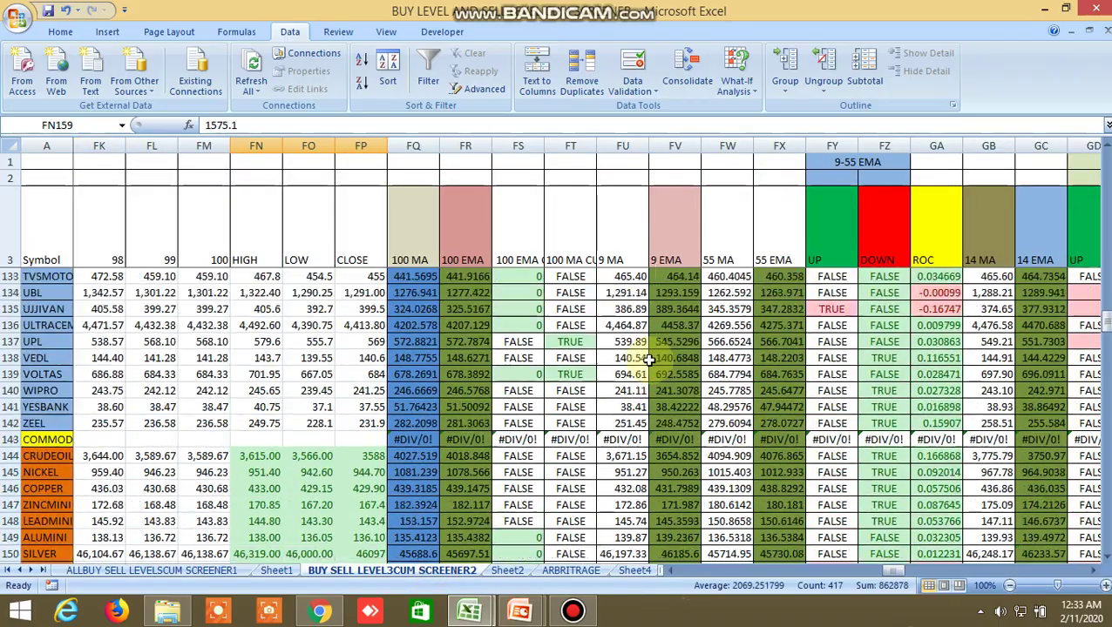
scroll(634, 360, "up", 10)
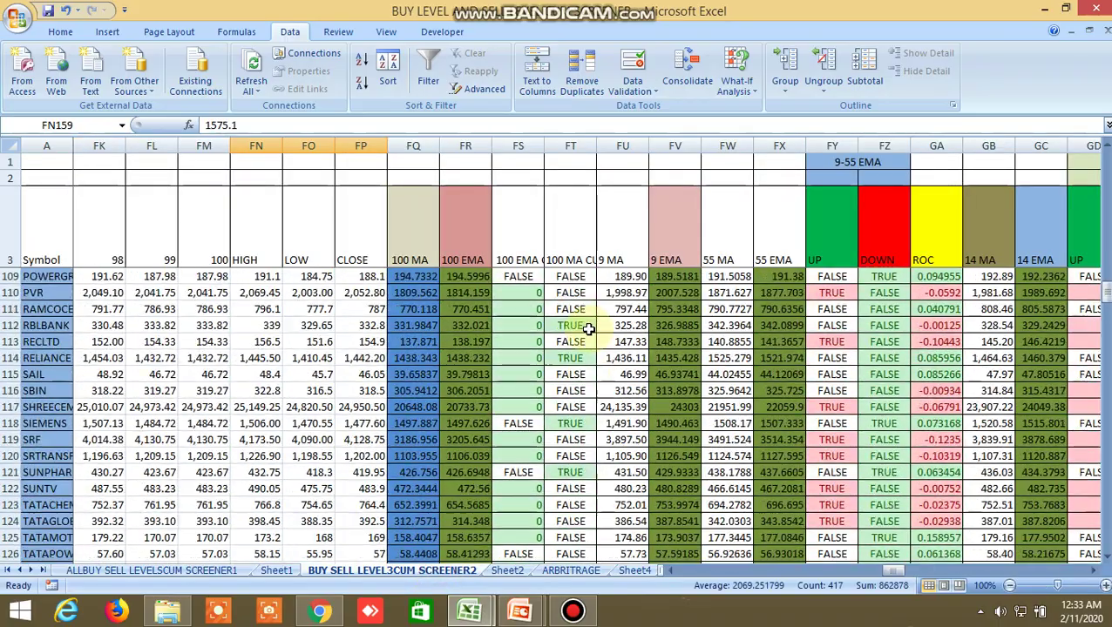
scroll(589, 326, "up", 15)
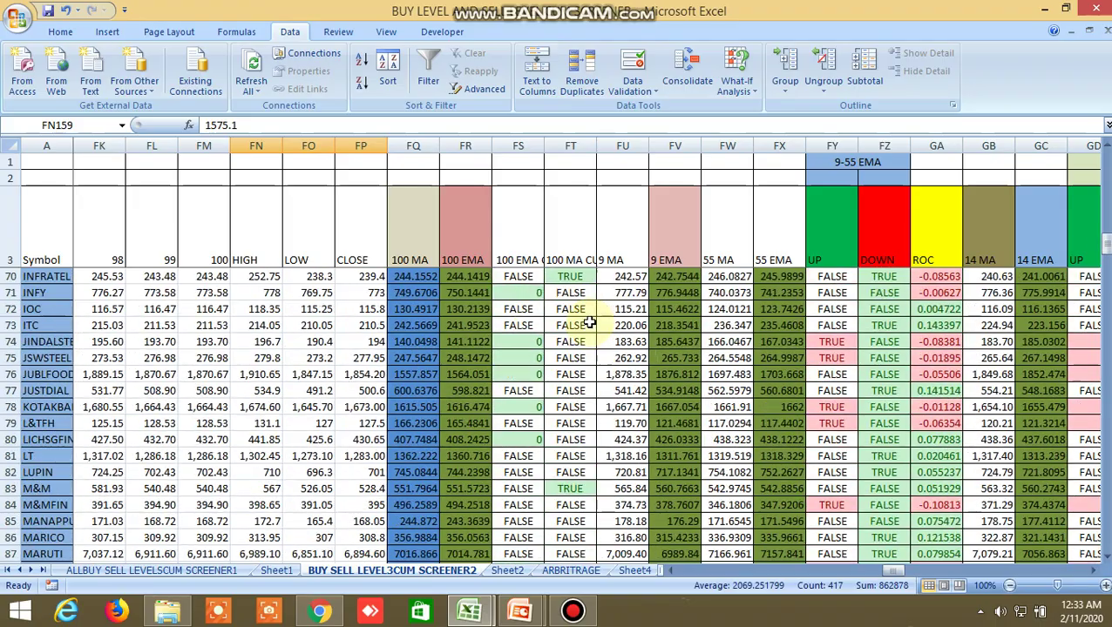
scroll(589, 321, "up", 13)
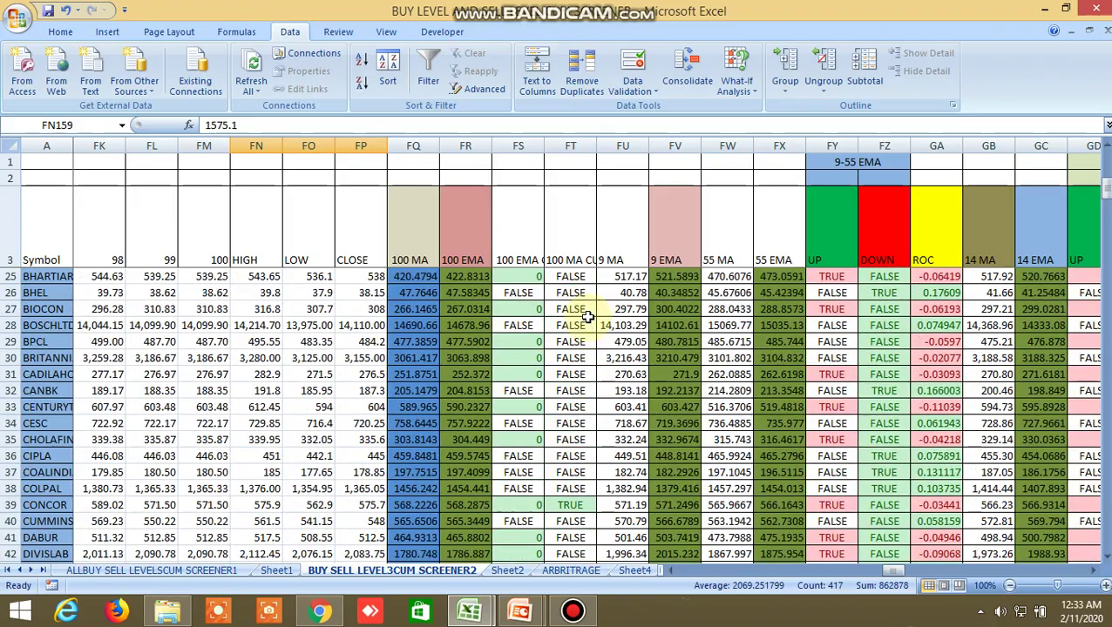
scroll(589, 319, "up", 4)
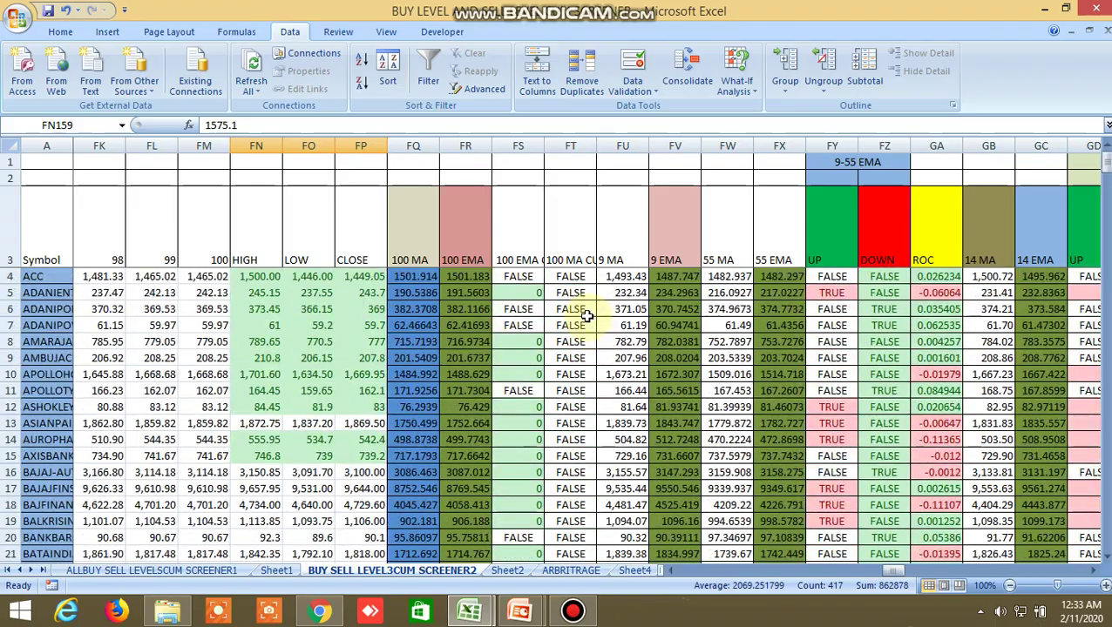
Step: Find the CONCOR row and inspect the formula of its 100 MA crossover result in cell FT39
scroll(589, 319, "down", 7)
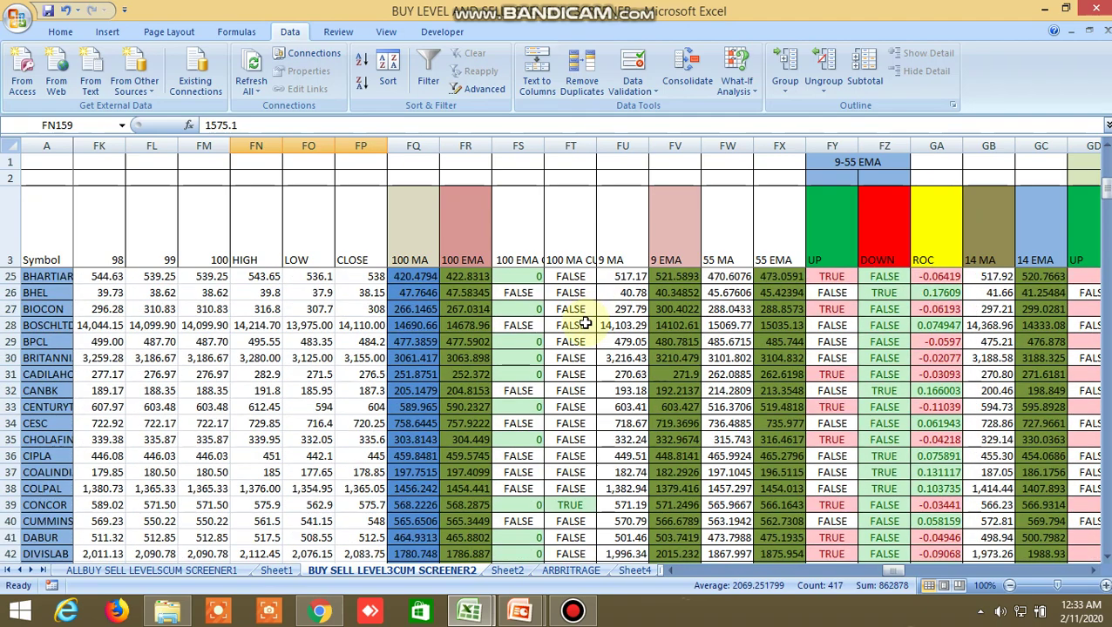
scroll(586, 323, "down", 1)
left_click(585, 455)
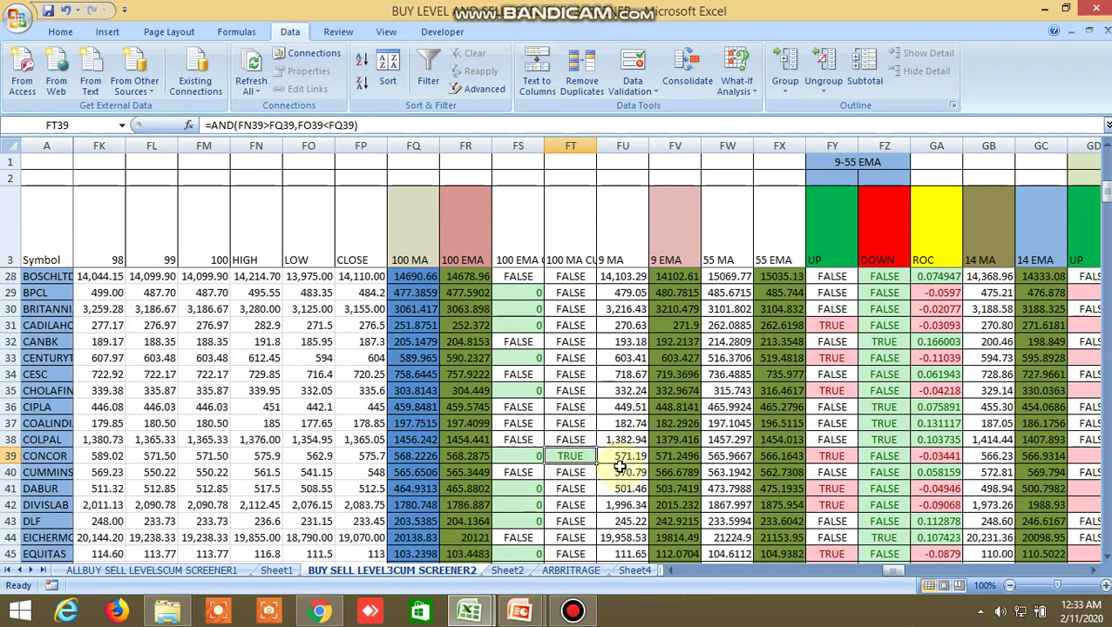
scroll(619, 466, "down", 7)
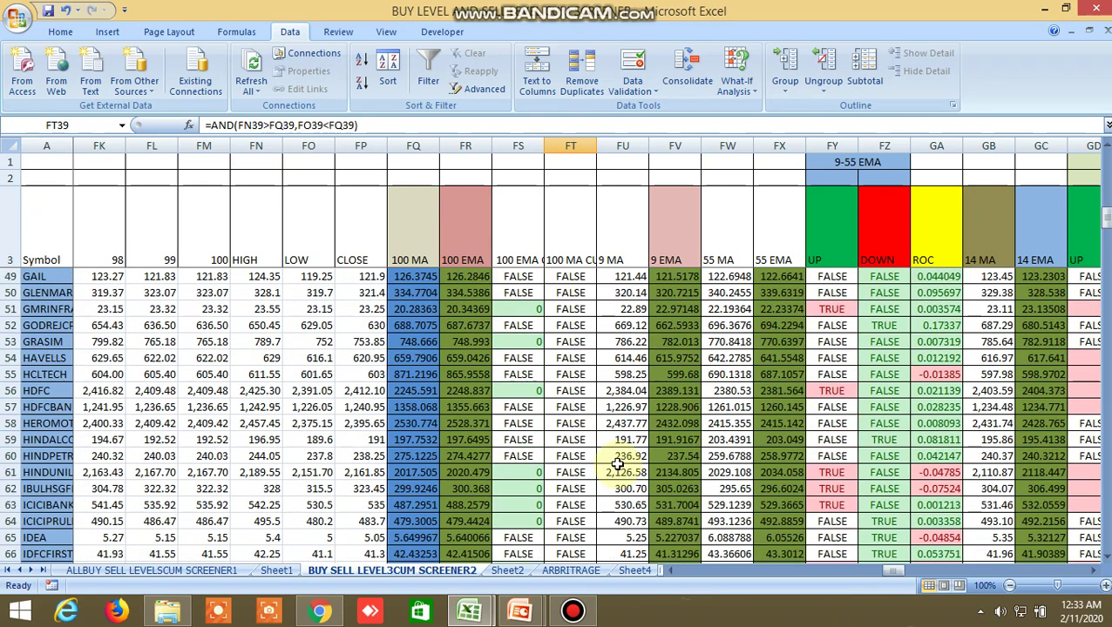
Step: Switch to the Kite chart in Chrome and open the NSE chart of CONCOR to compare price with the moving average
left_click(317, 613)
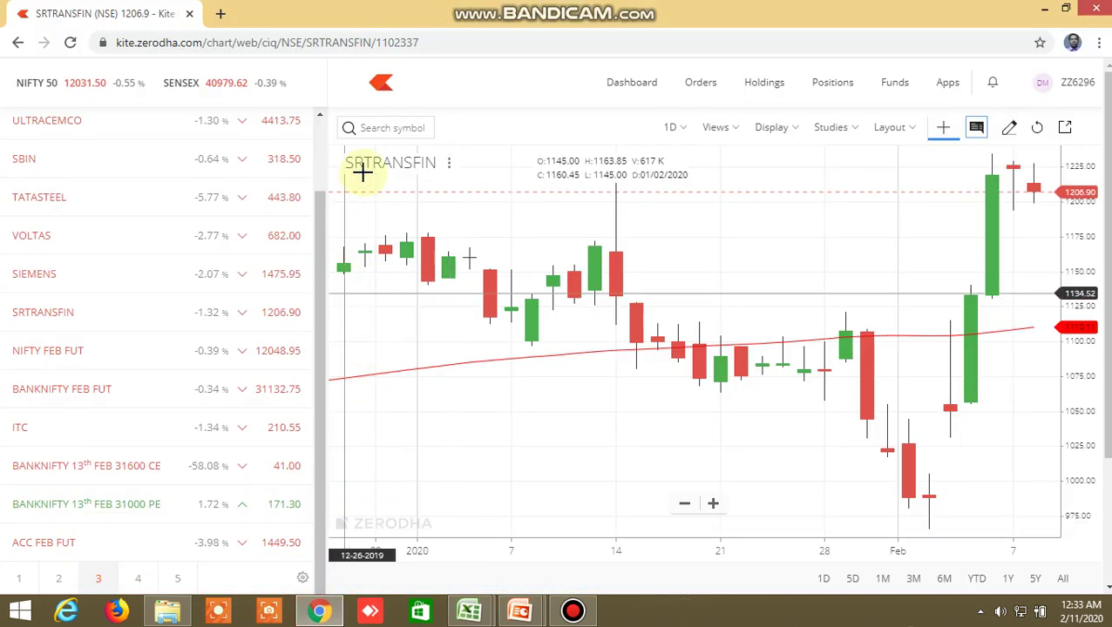
left_click(400, 129)
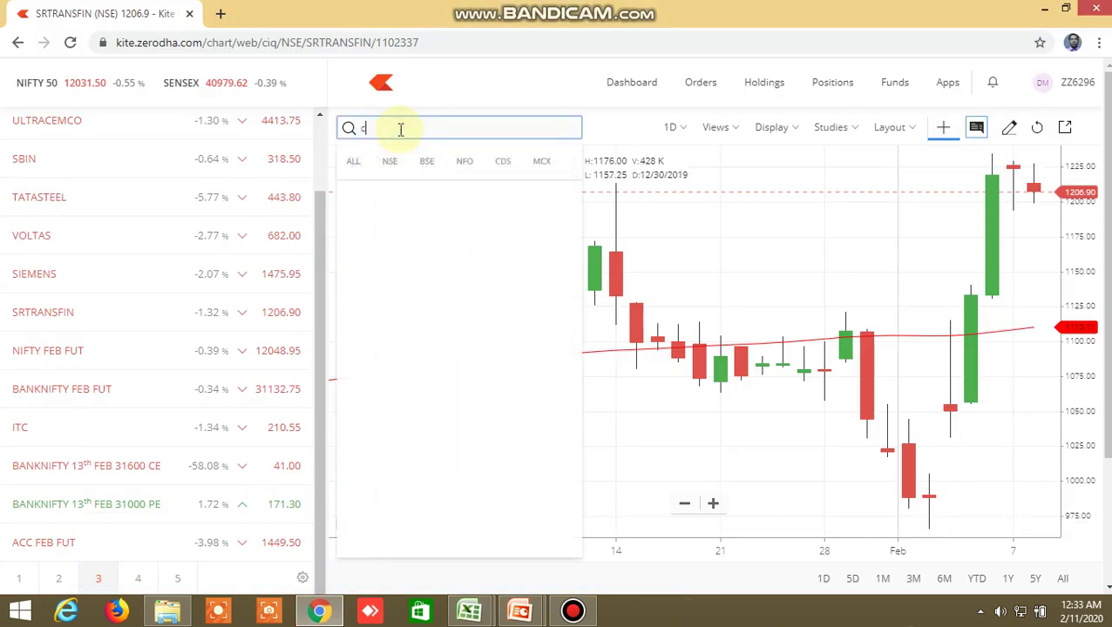
type("concor")
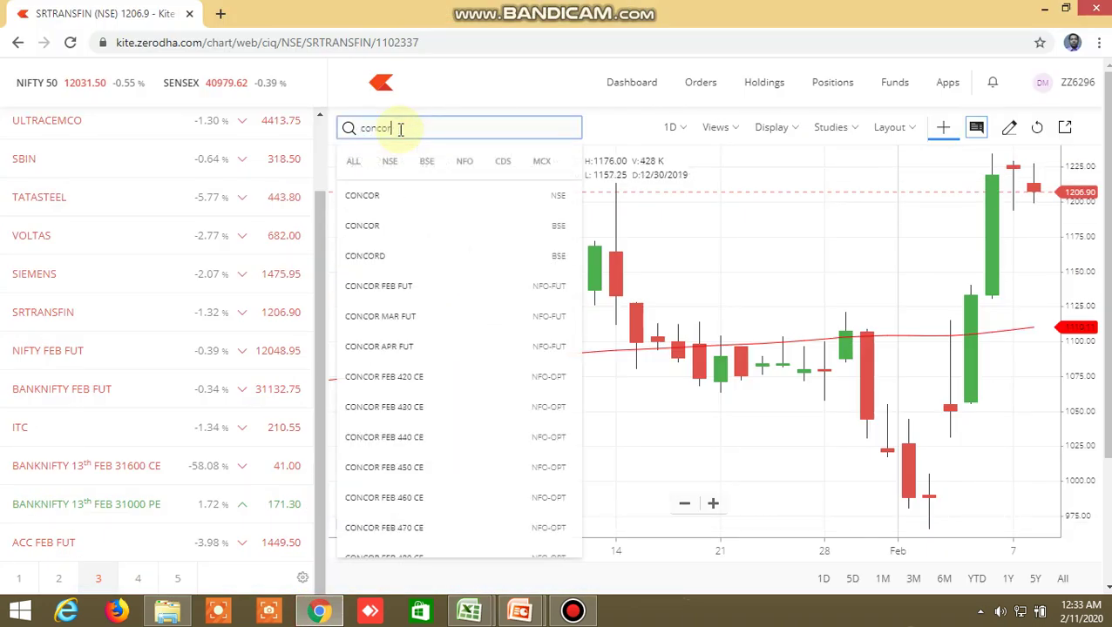
left_click(383, 194)
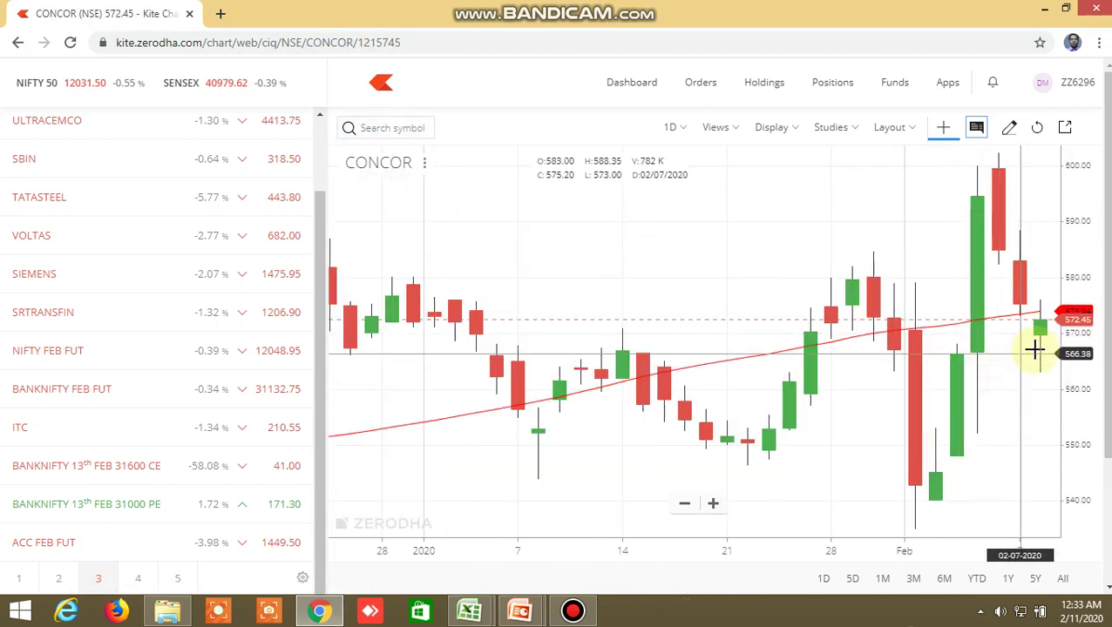
Step: Switch back to the Excel screener workbook and locate INFRATEL's 100 MA crossover result in cell FT70
mouse_move(469, 610)
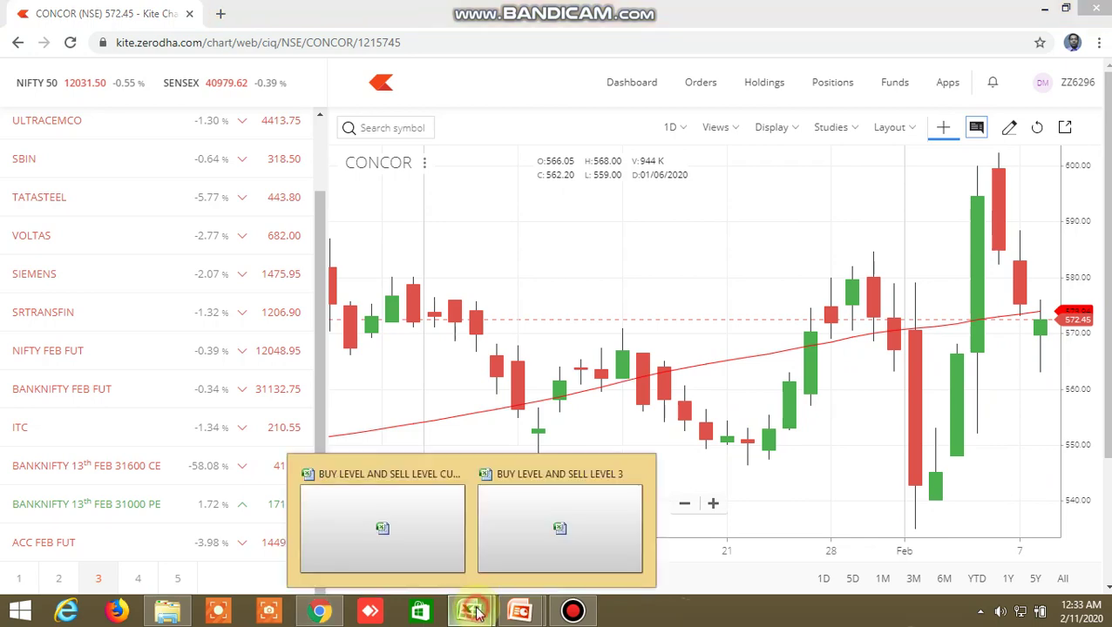
left_click(397, 528)
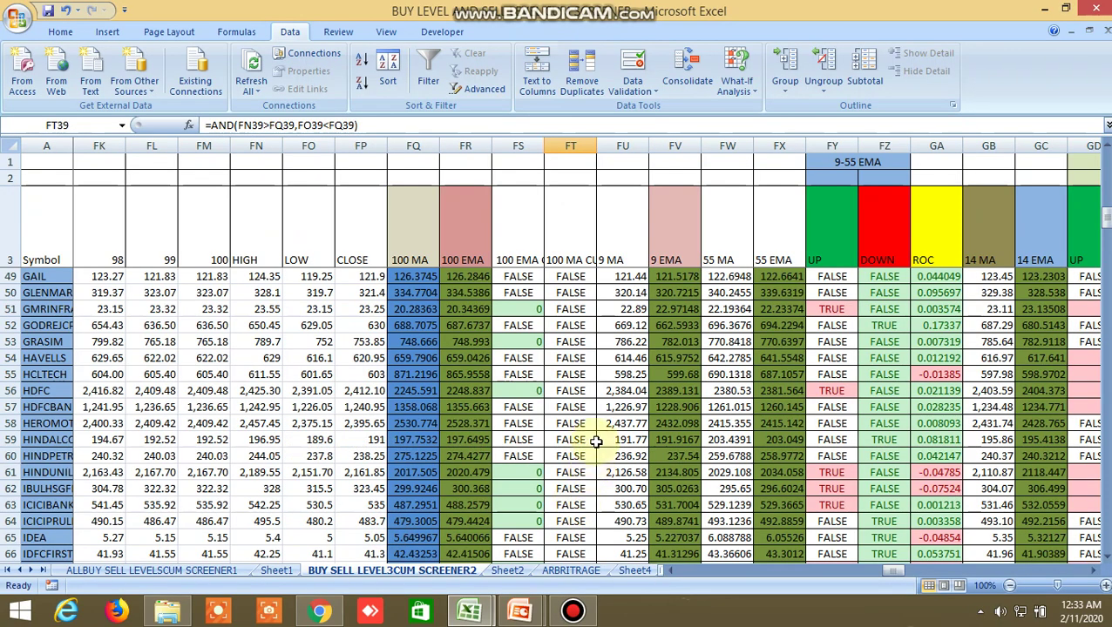
scroll(596, 442, "down", 3)
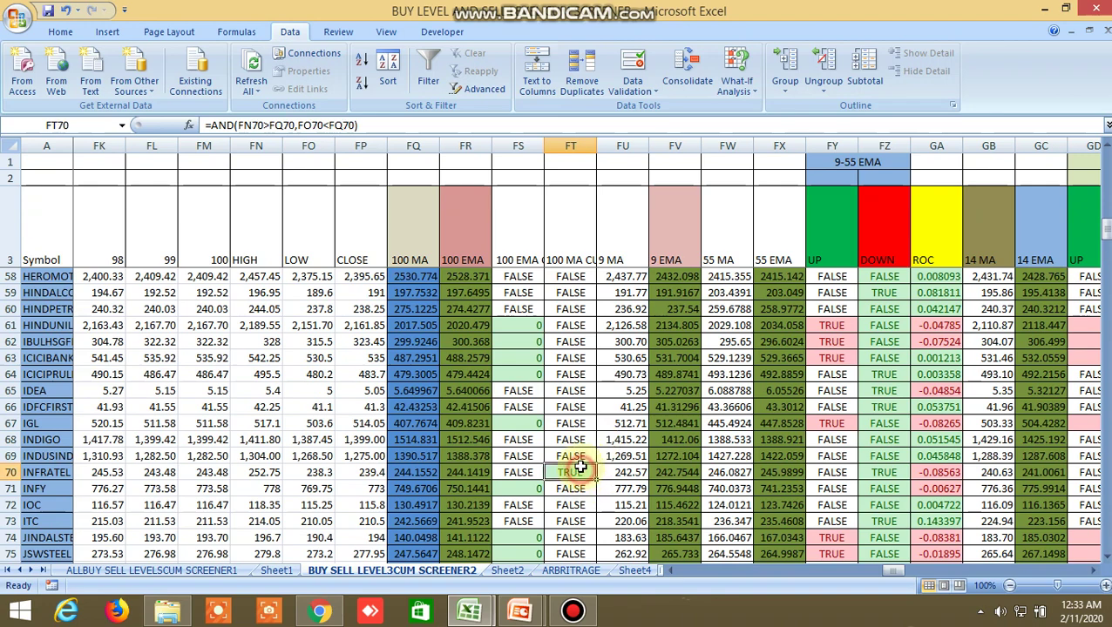
Step: Switch to Kite in Chrome and open the NSE chart of INFRATEL to check its latest candle against the moving average
left_click(319, 615)
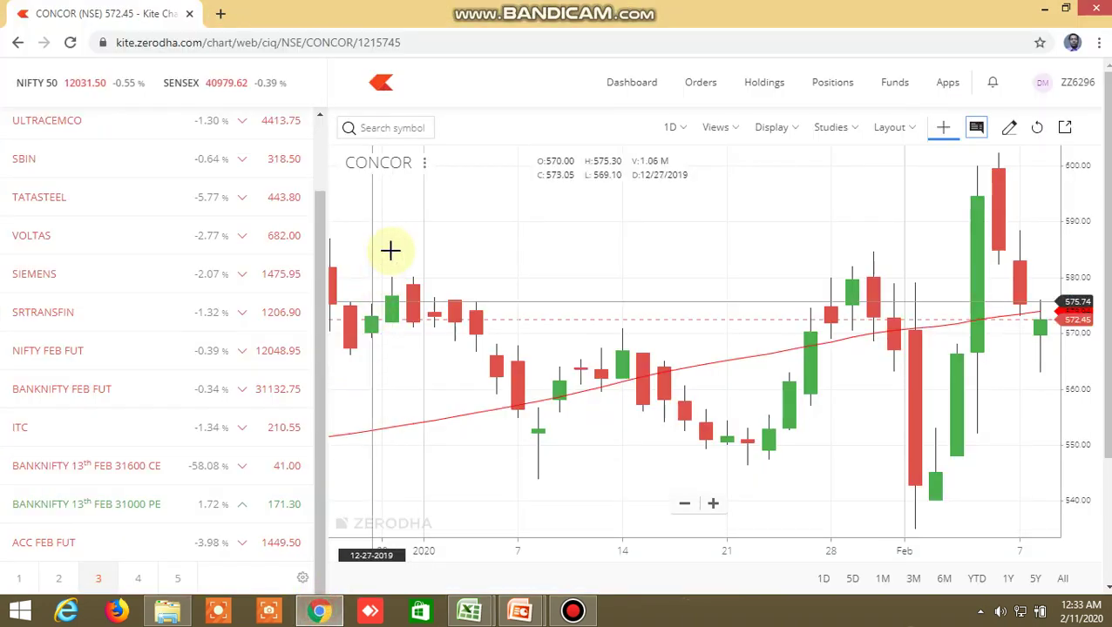
left_click(391, 124)
type("Inf")
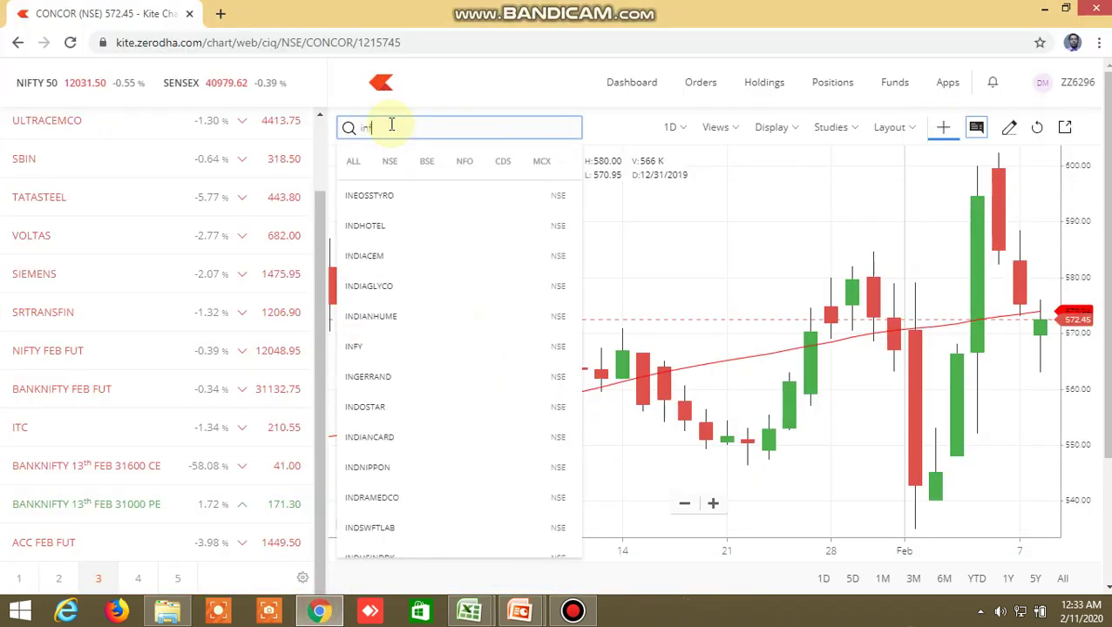
type("ratel")
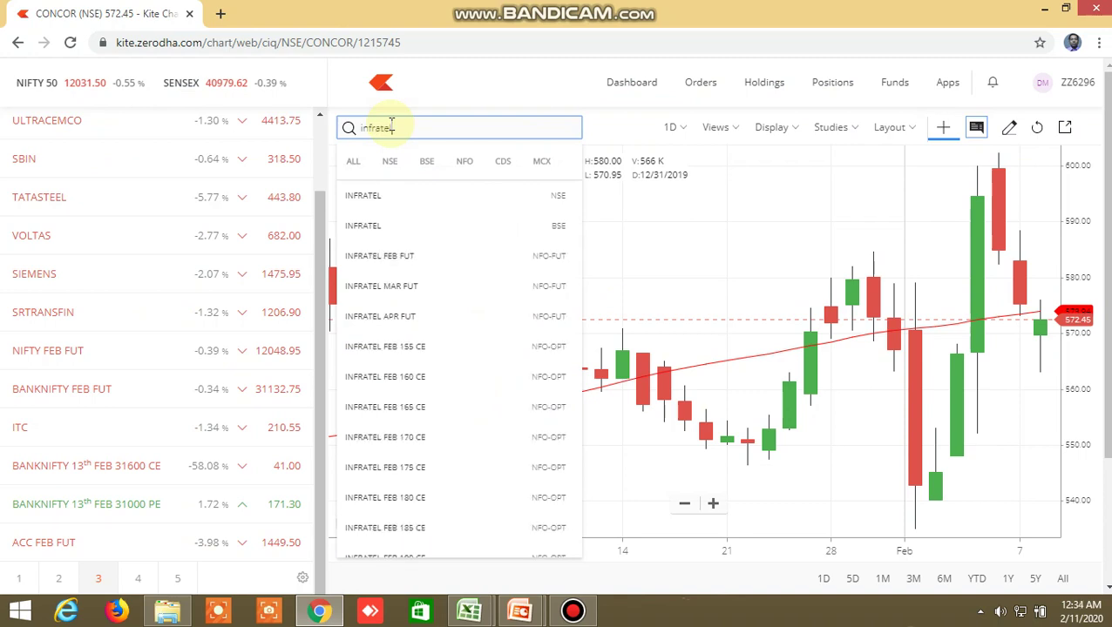
left_click(389, 196)
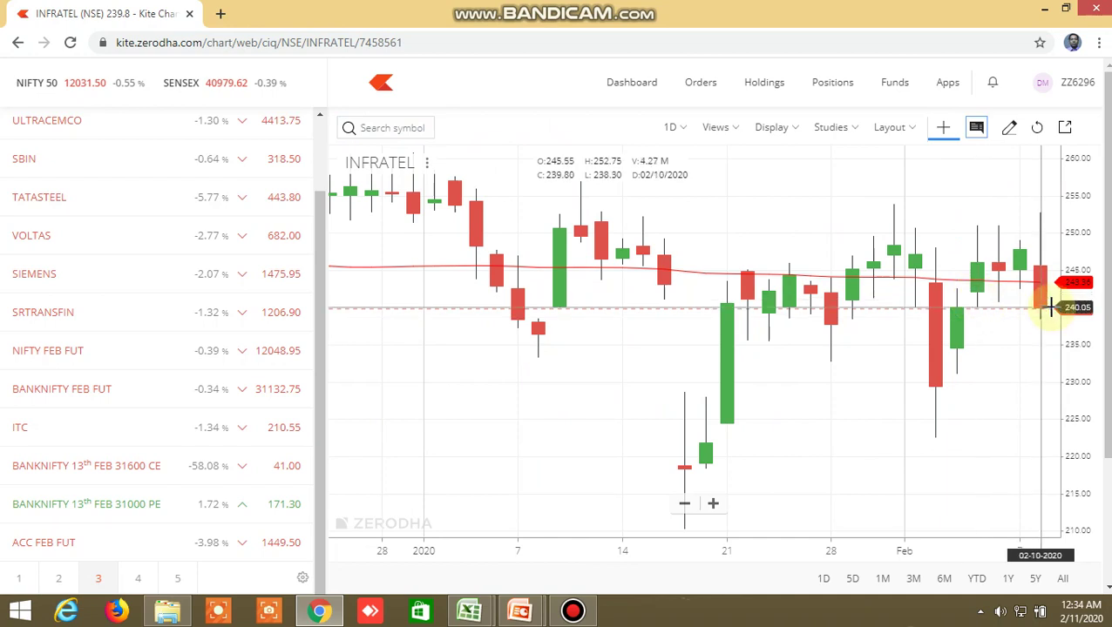
Step: Switch back to the Excel screener workbook and locate M&M's 100 MA crossover result in cell FT83
mouse_move(469, 614)
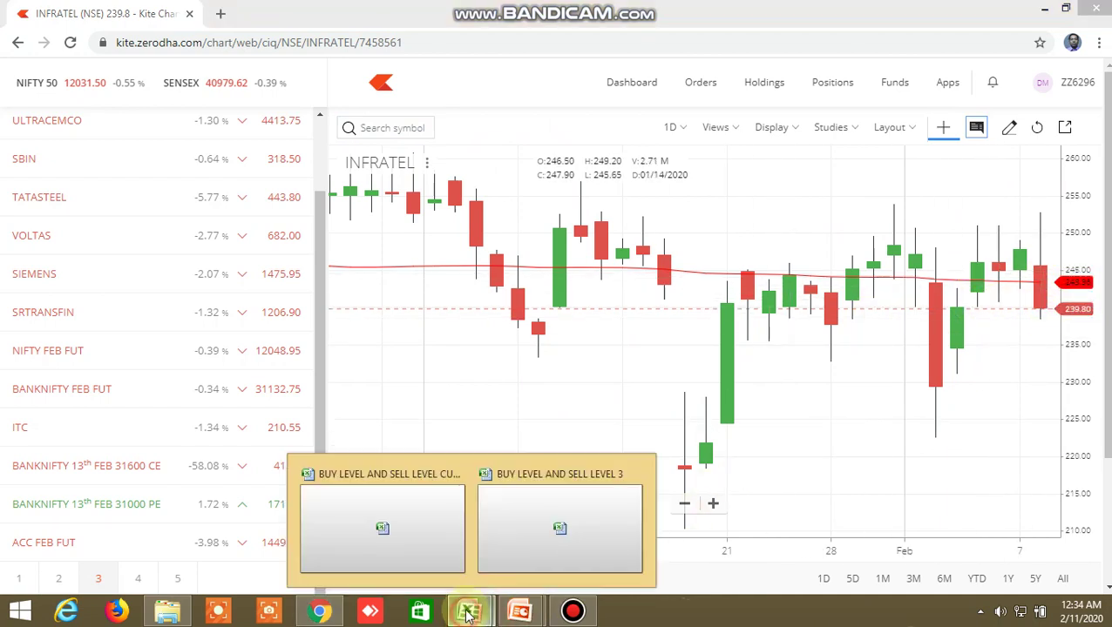
left_click(410, 529)
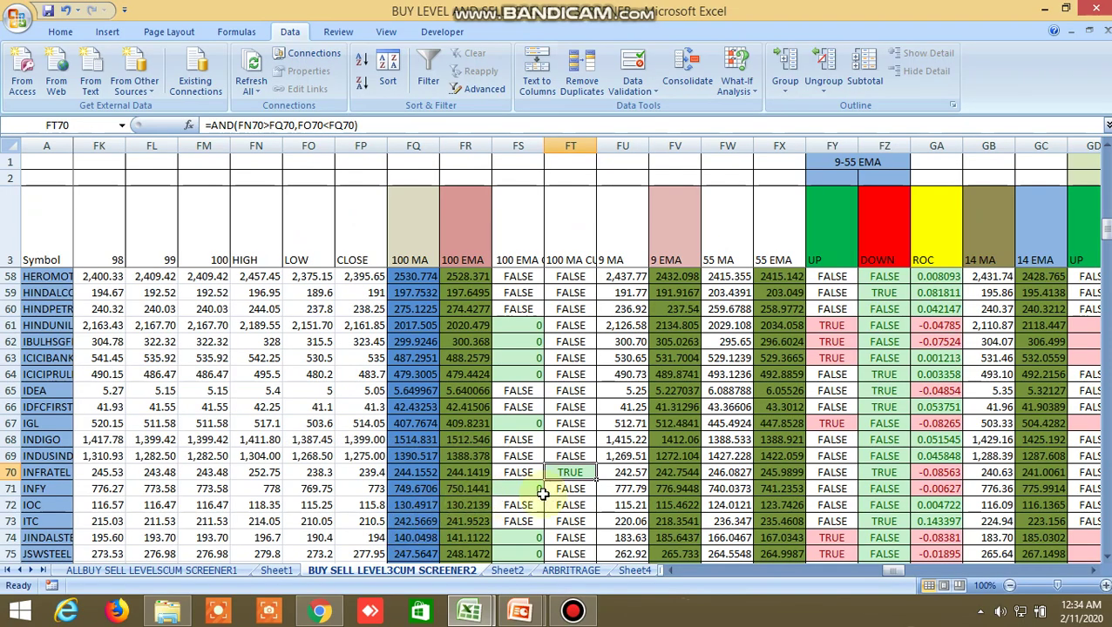
scroll(617, 485, "down", 3)
scroll(582, 459, "down", 2)
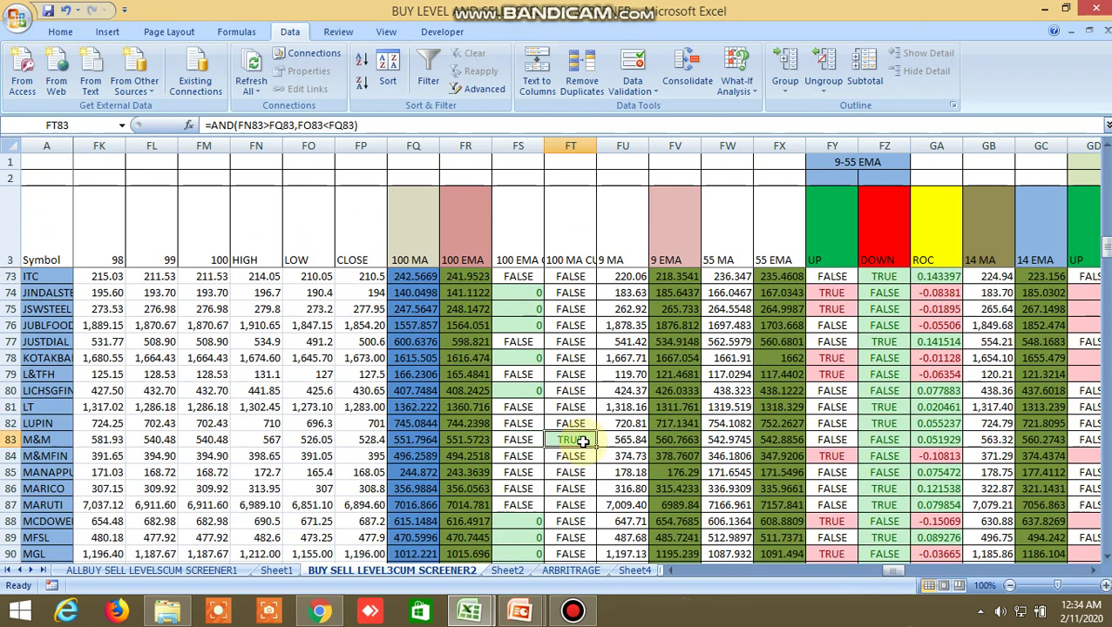
Step: Switch to Kite in Chrome and open the NSE chart of M&M to compare its latest candle with the moving average
left_click(320, 611)
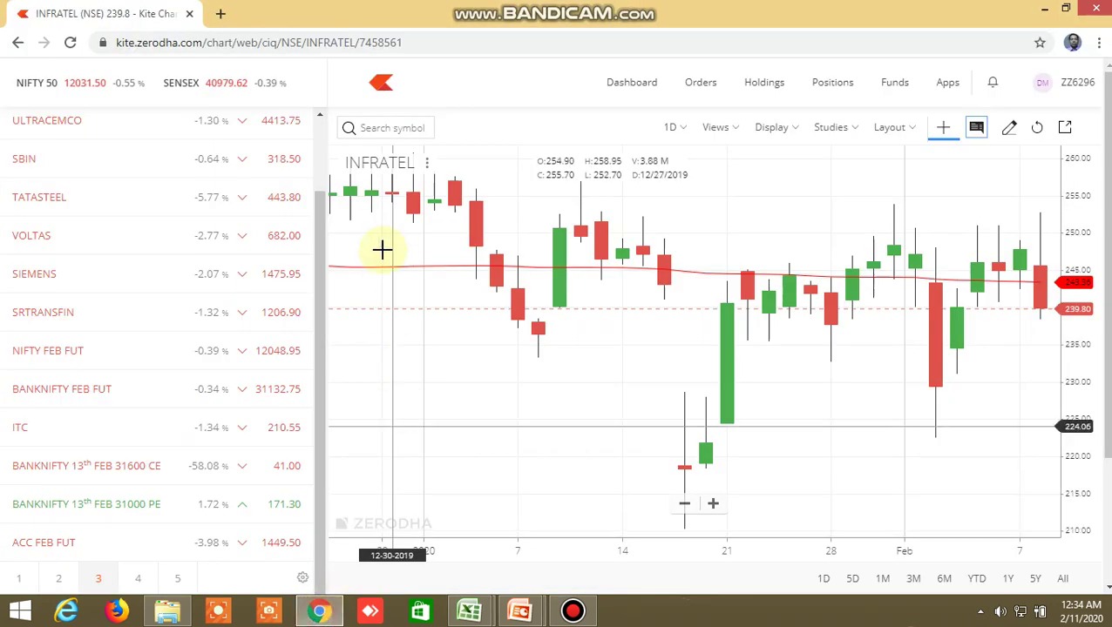
left_click(400, 130)
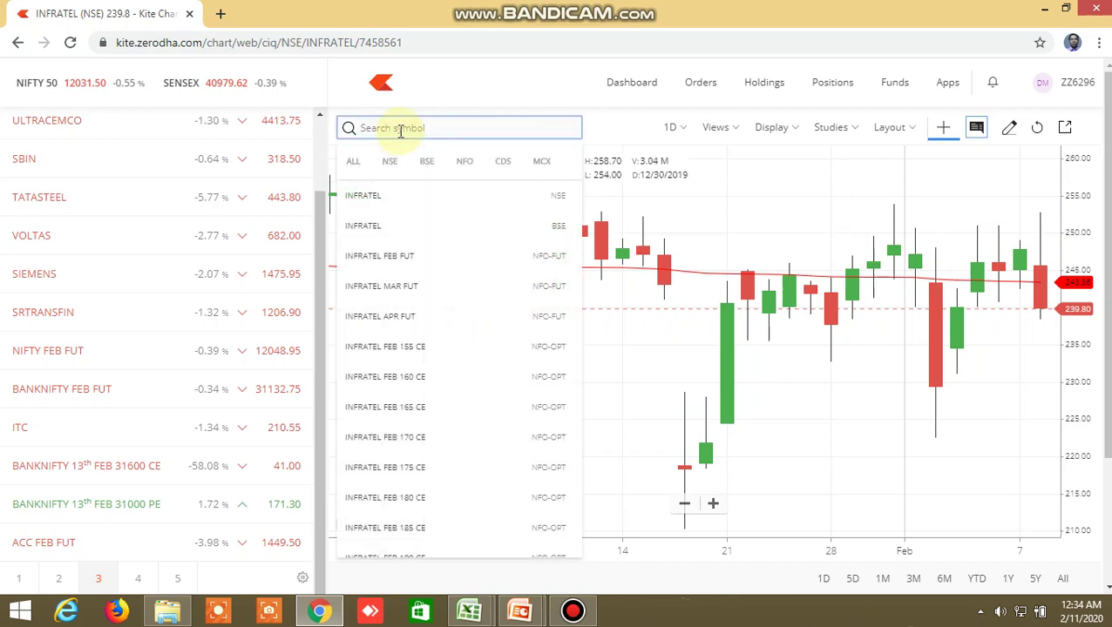
type("m&m")
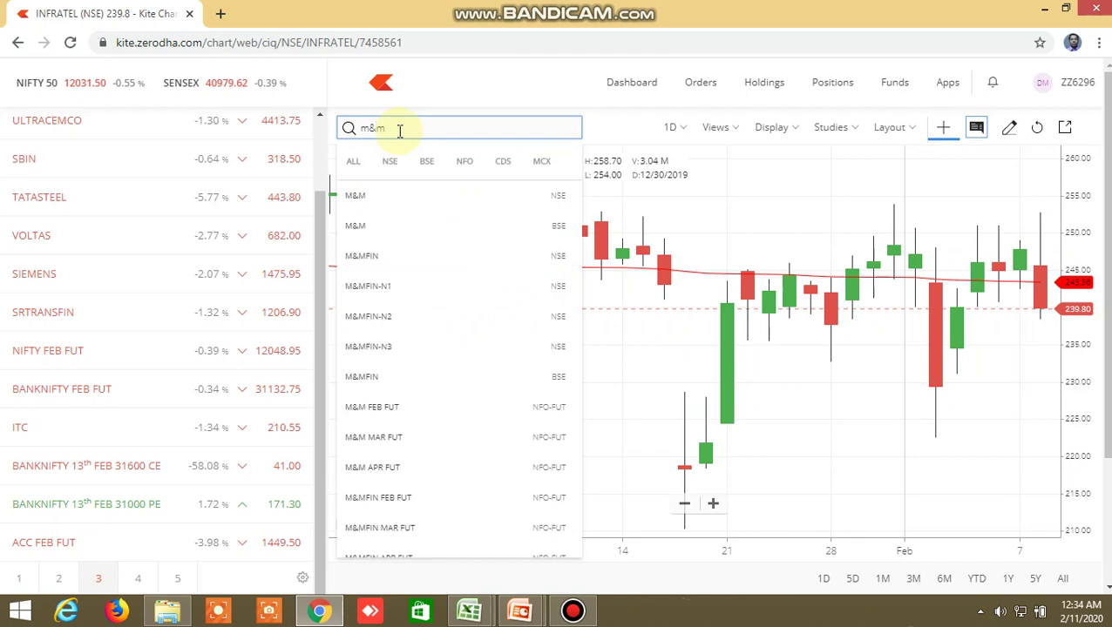
left_click(371, 207)
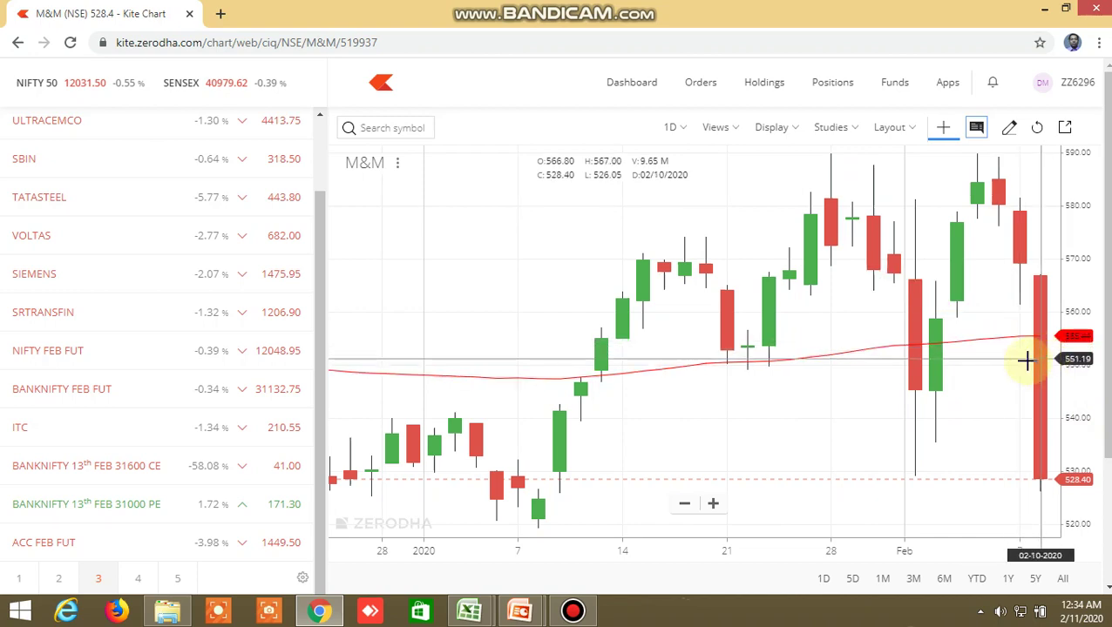
Step: Switch back to the Excel screener workbook and inspect the 100 MA crossover results in cells FT92 and FT95
mouse_move(469, 611)
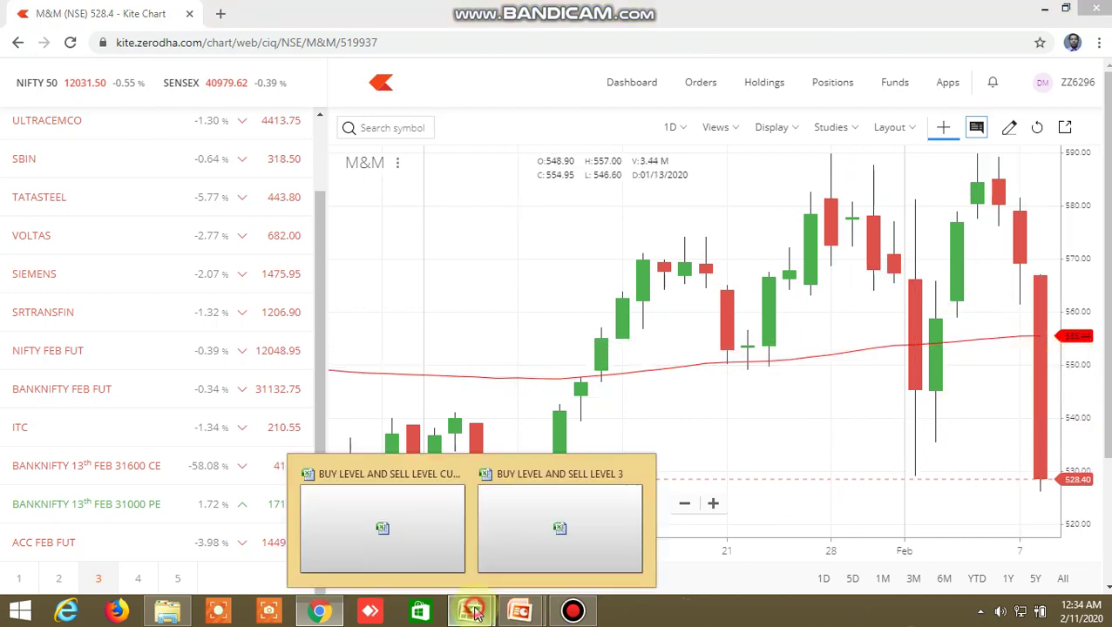
left_click(408, 523)
scroll(593, 471, "down", 2)
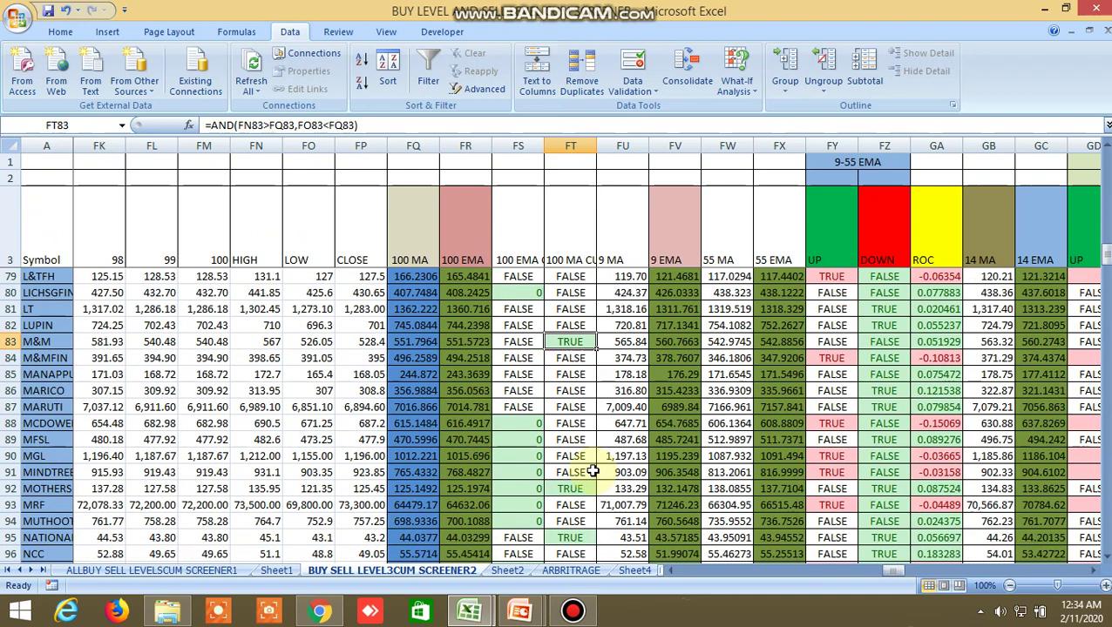
left_click(583, 488)
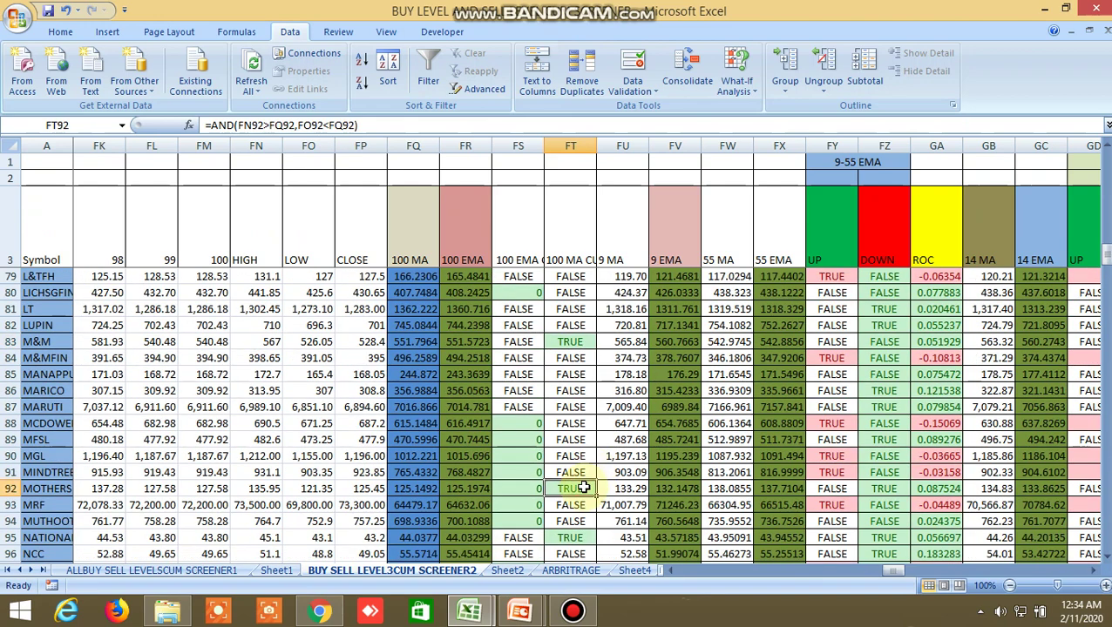
double_click(583, 540)
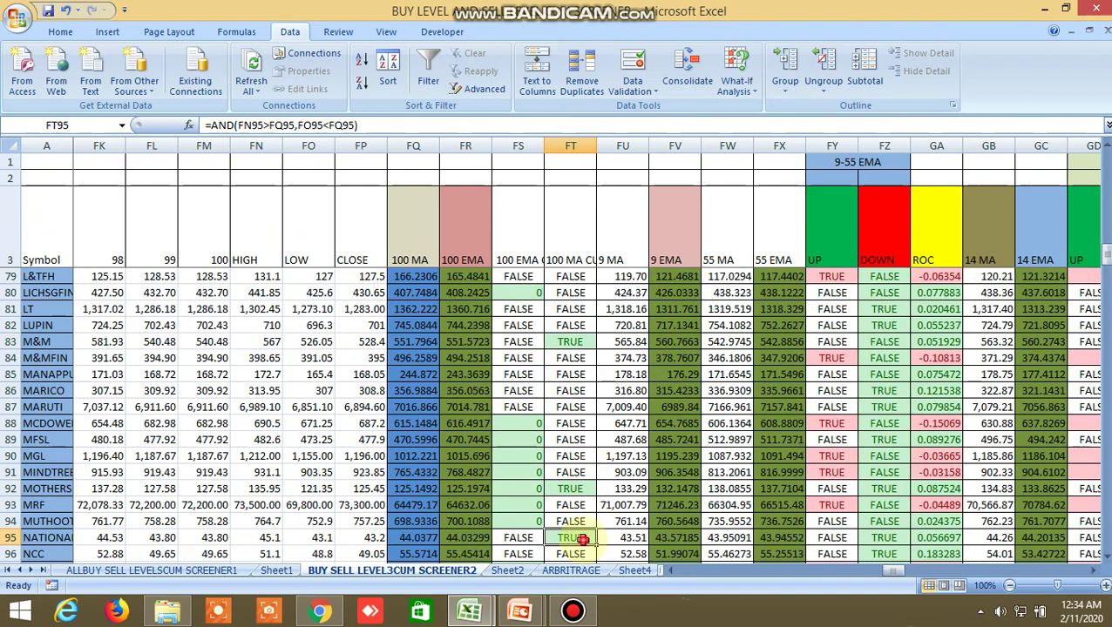
left_click(669, 407)
Step: Open the INSIDE THE BAR WITH NR7 sheet and show its INSIDE THE BAR columns from the first symbol, ACC
left_click(634, 572)
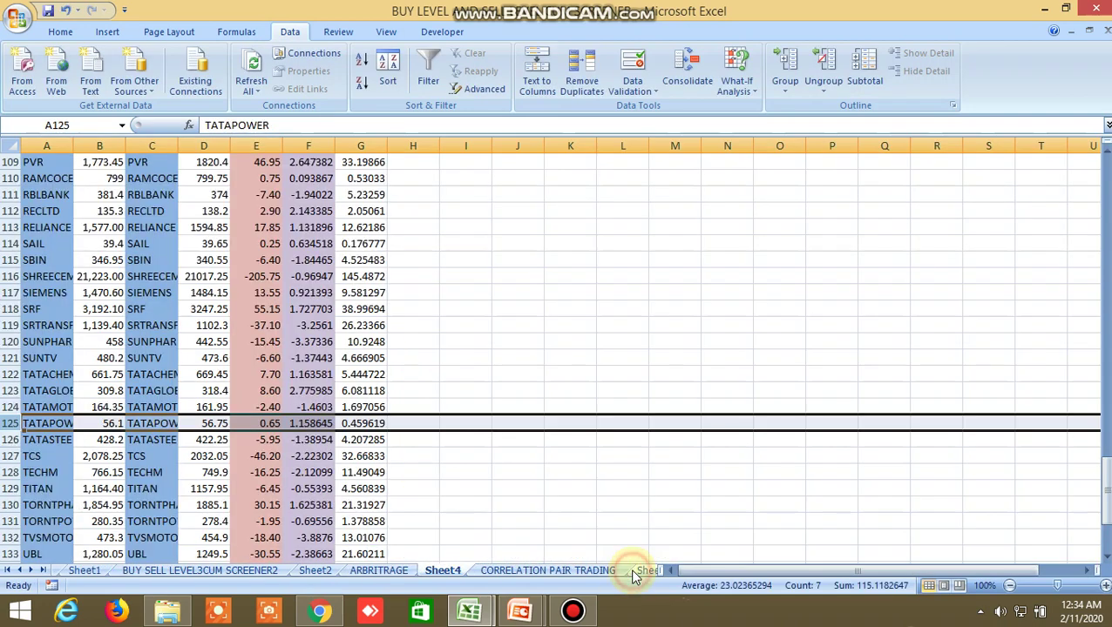
left_click(637, 570)
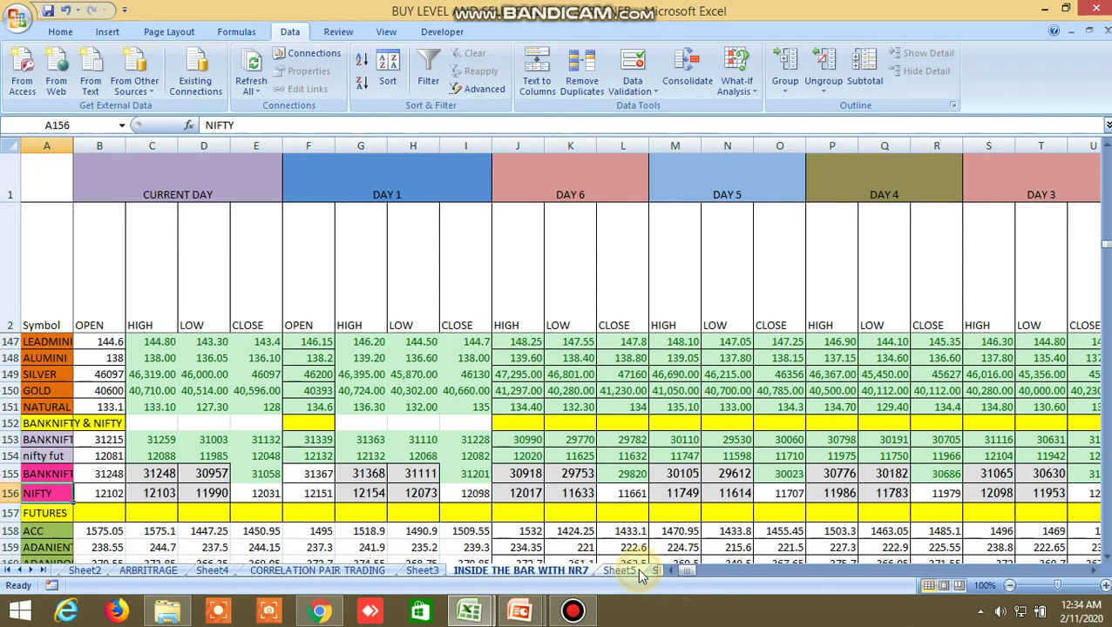
left_click_drag(687, 570, 706, 569)
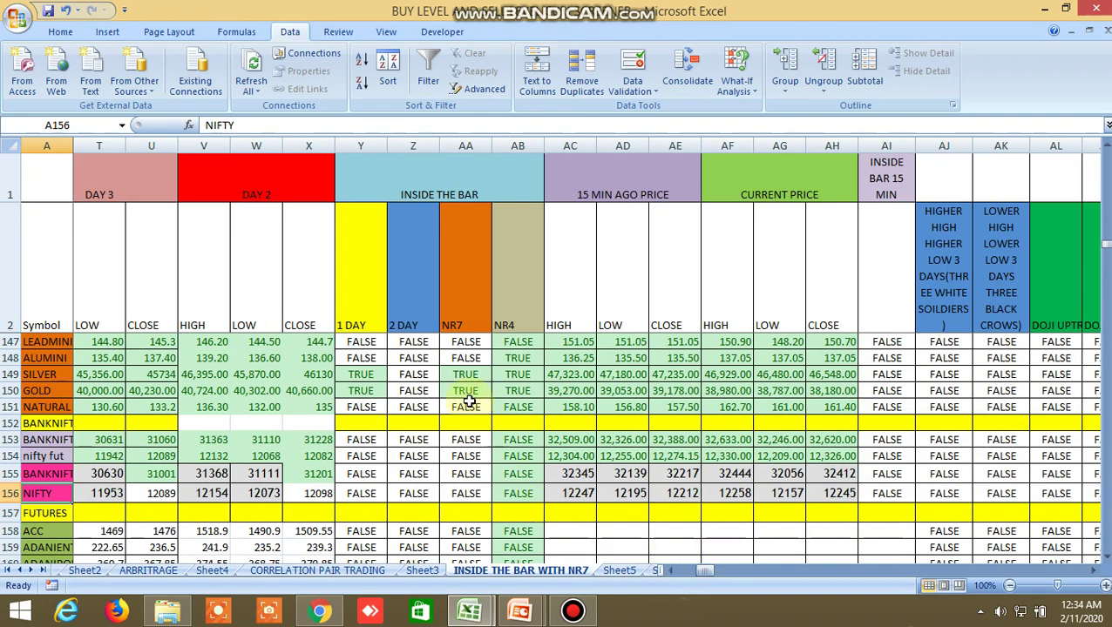
scroll(410, 360, "up", 5)
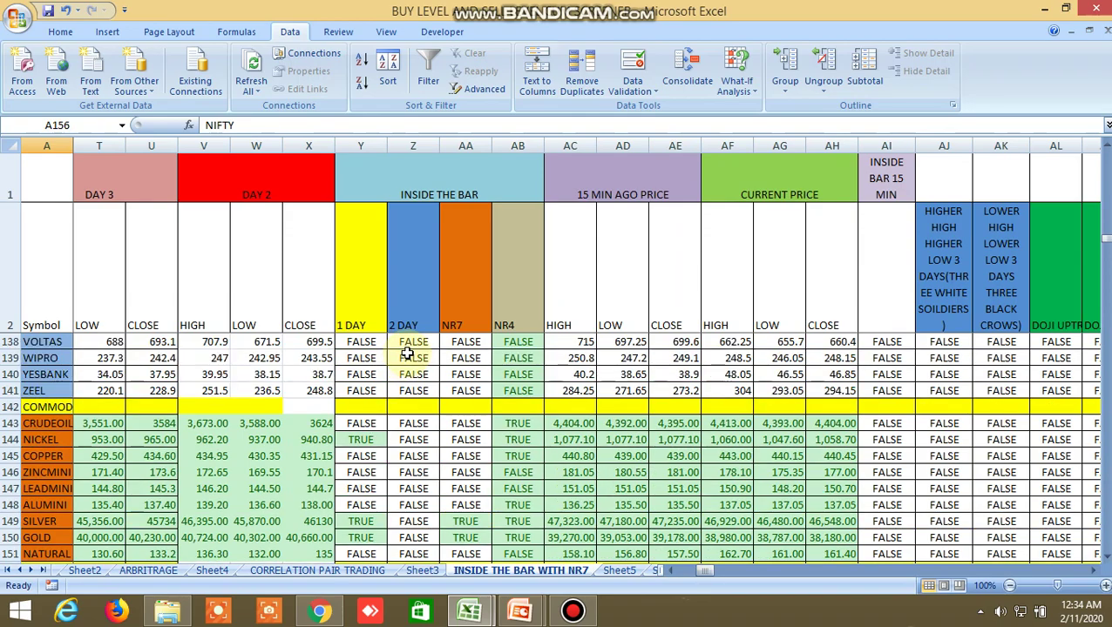
scroll(412, 357, "up", 13)
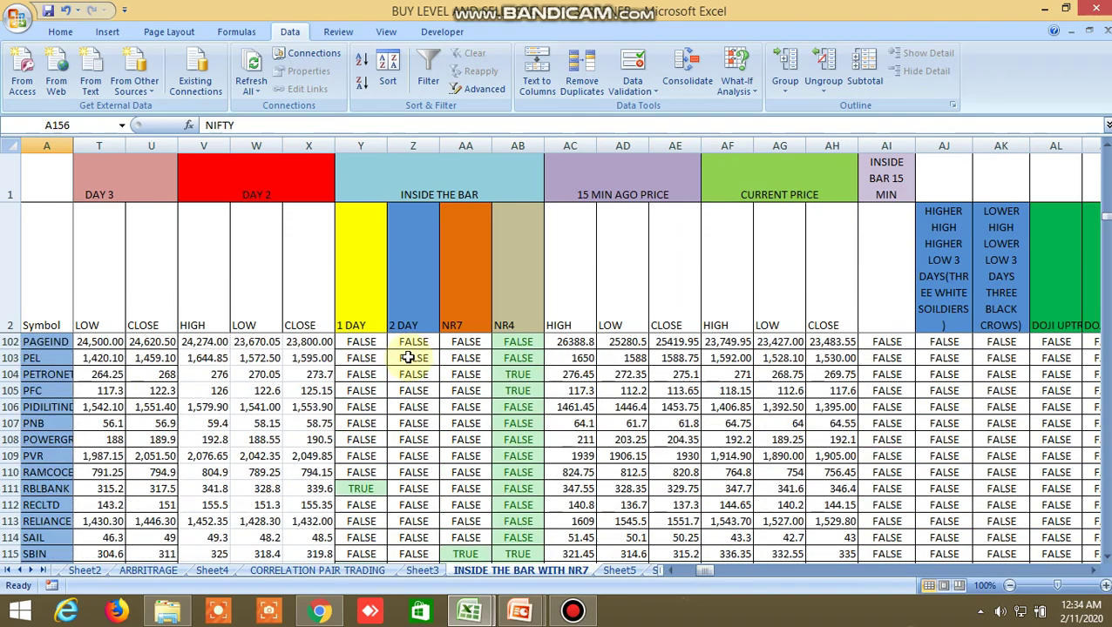
scroll(410, 357, "up", 20)
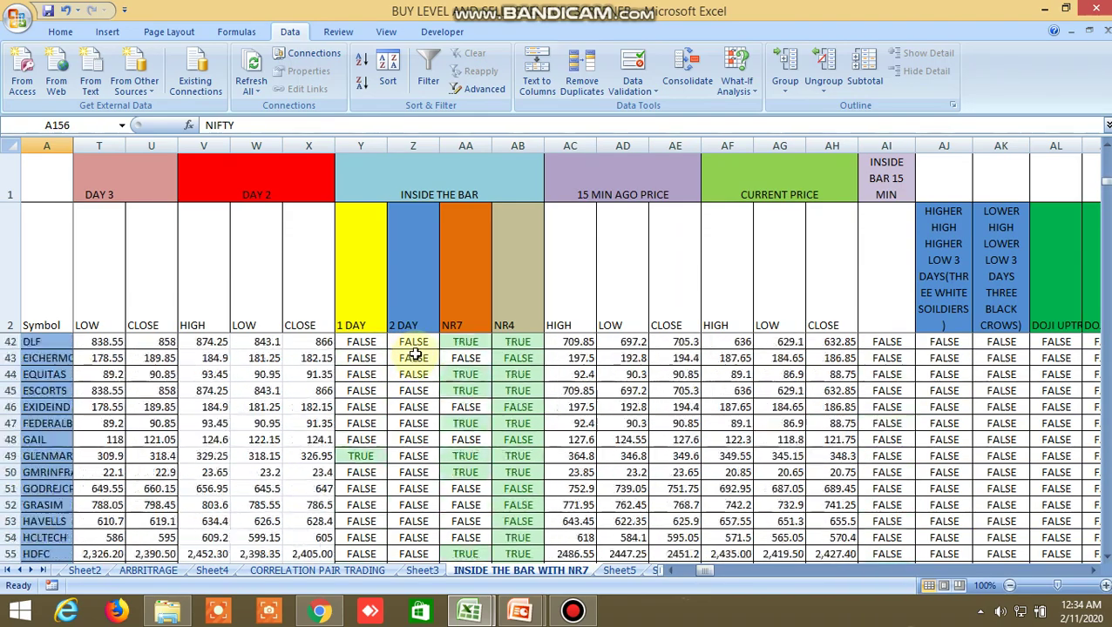
scroll(420, 335, "up", 7)
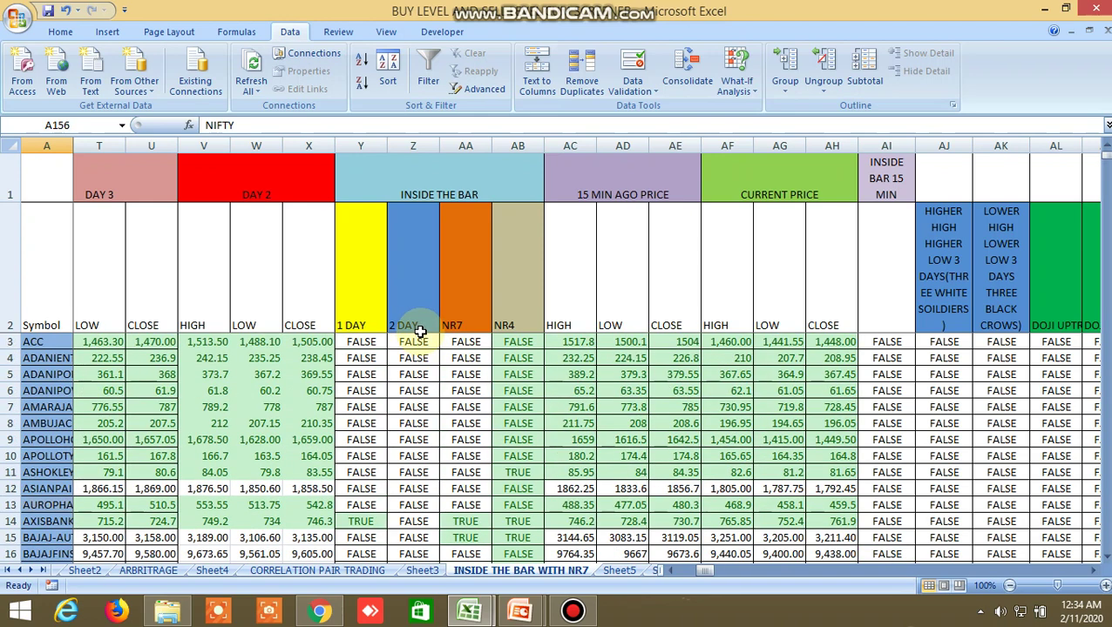
Step: Inspect the NR4 formula in cell AB11 and AXISBANK's 1 DAY inside bar formula in cell Y14
scroll(421, 417, "down", 1)
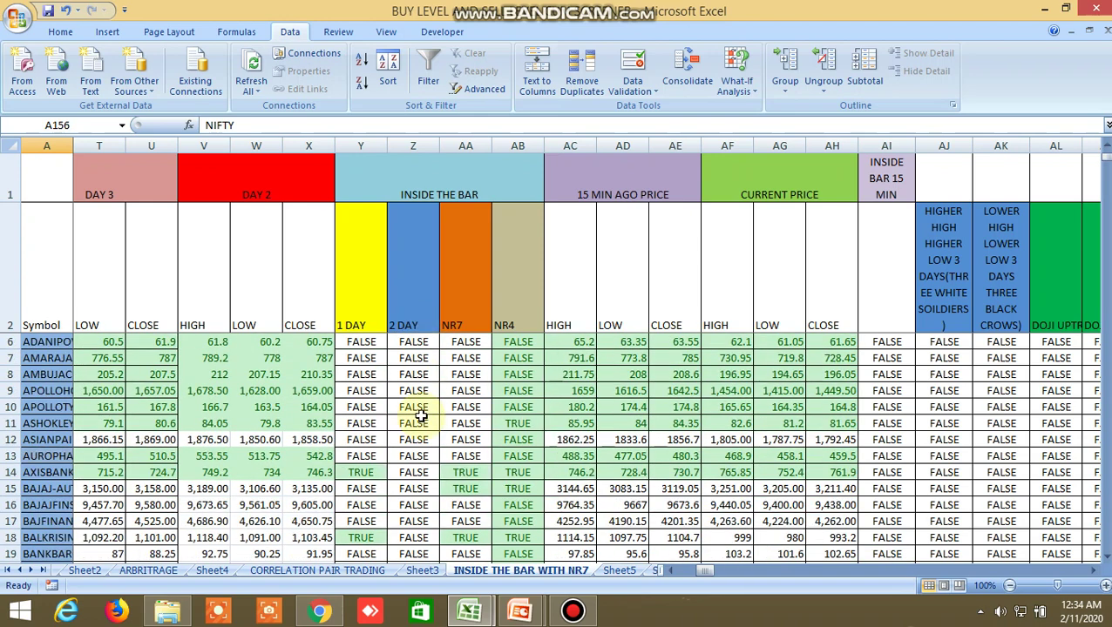
left_click(514, 423)
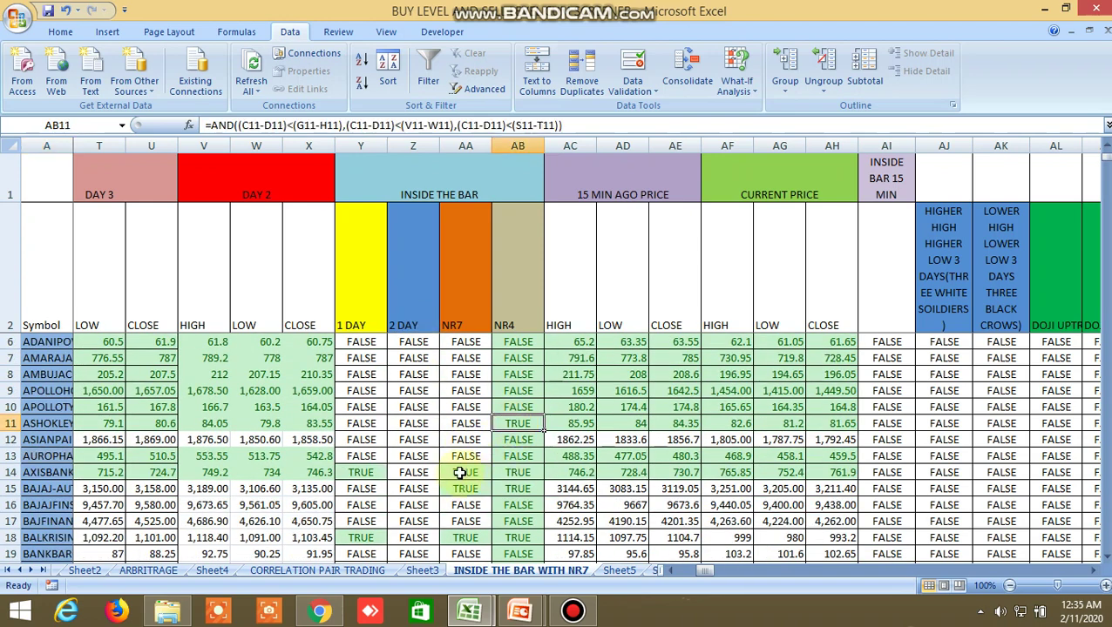
scroll(460, 473, "down", 1)
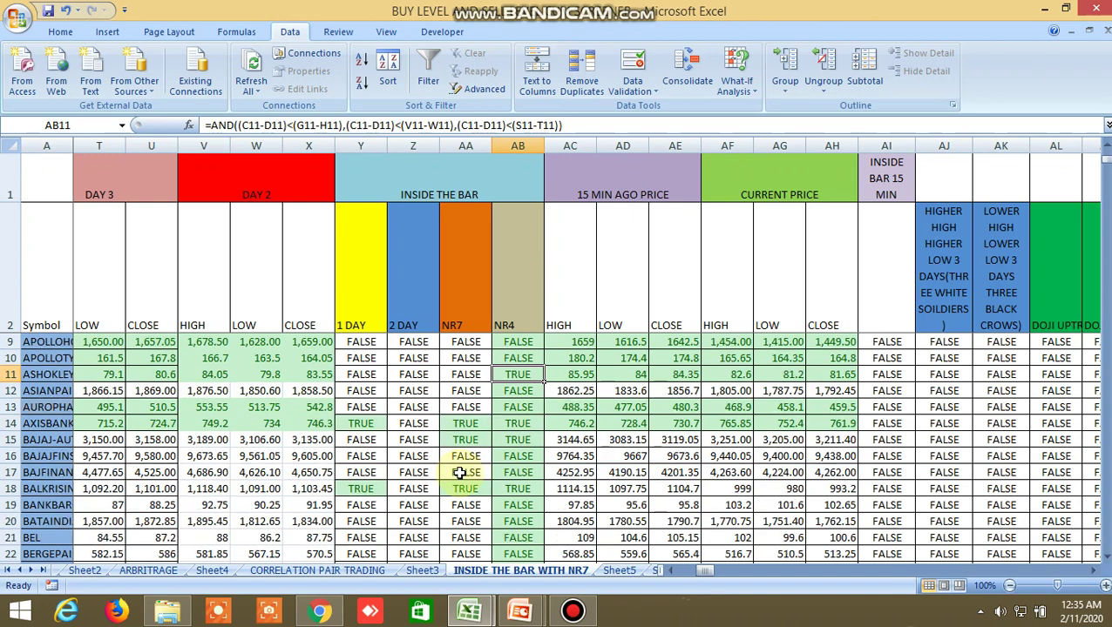
left_click(364, 424)
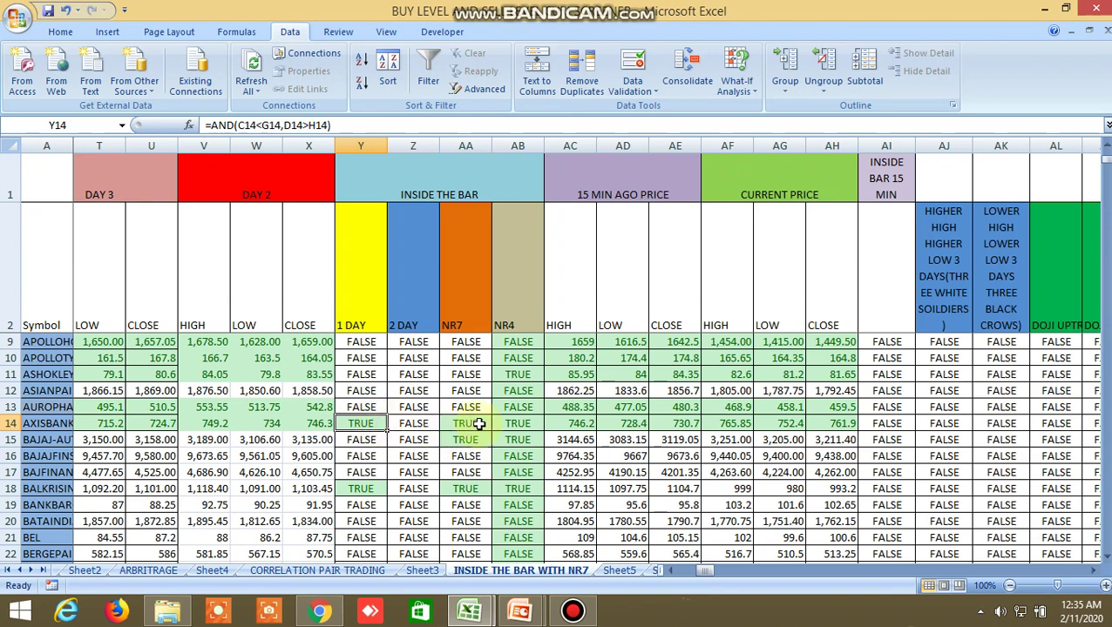
Step: Switch to Kite in Chrome, open the NSE chart of AXISBANK and examine its latest candles up close for the inside bar
left_click(319, 611)
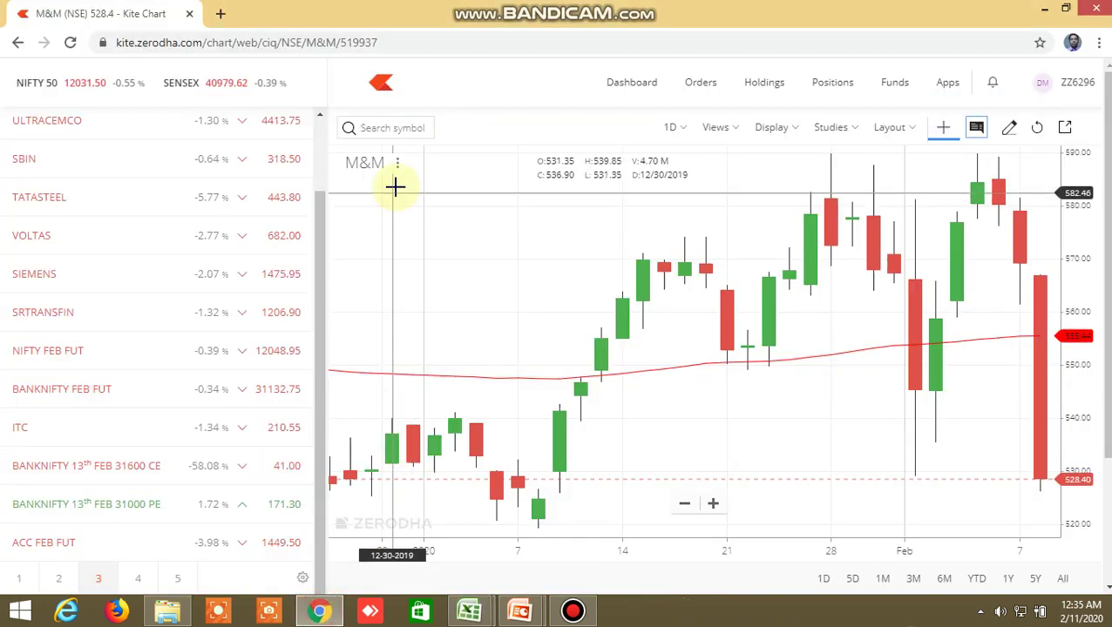
left_click(386, 128)
type("axis")
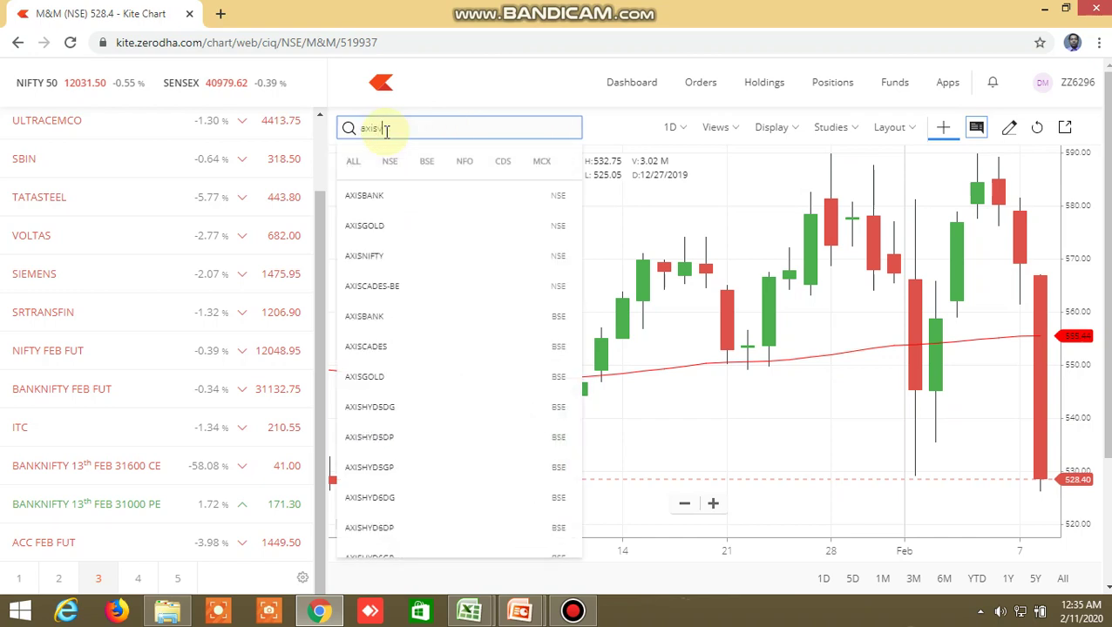
type("b")
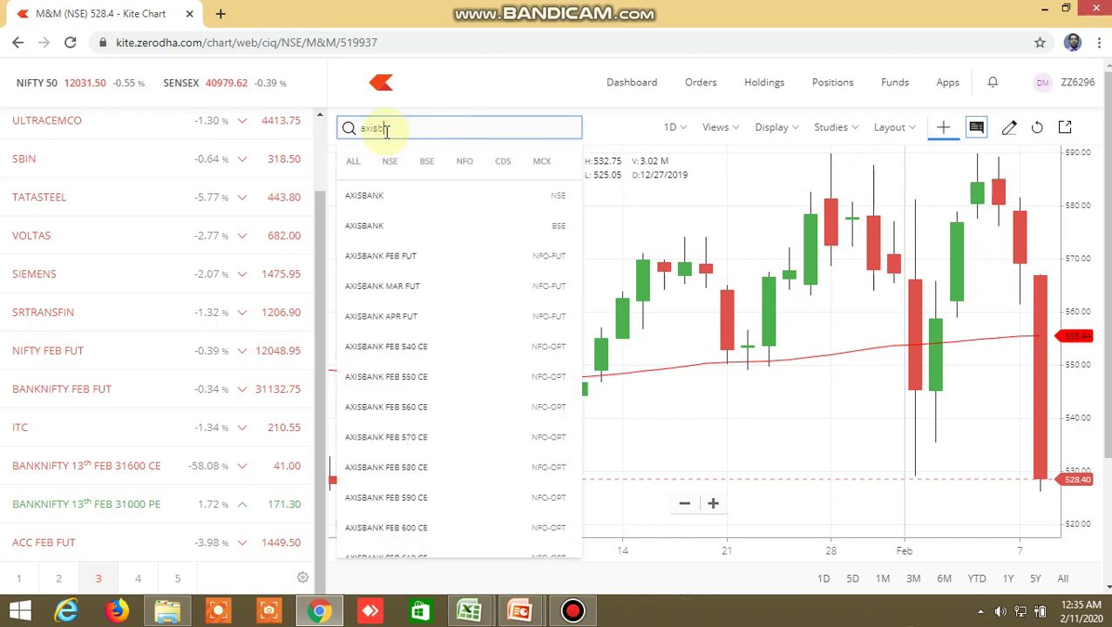
left_click(377, 197)
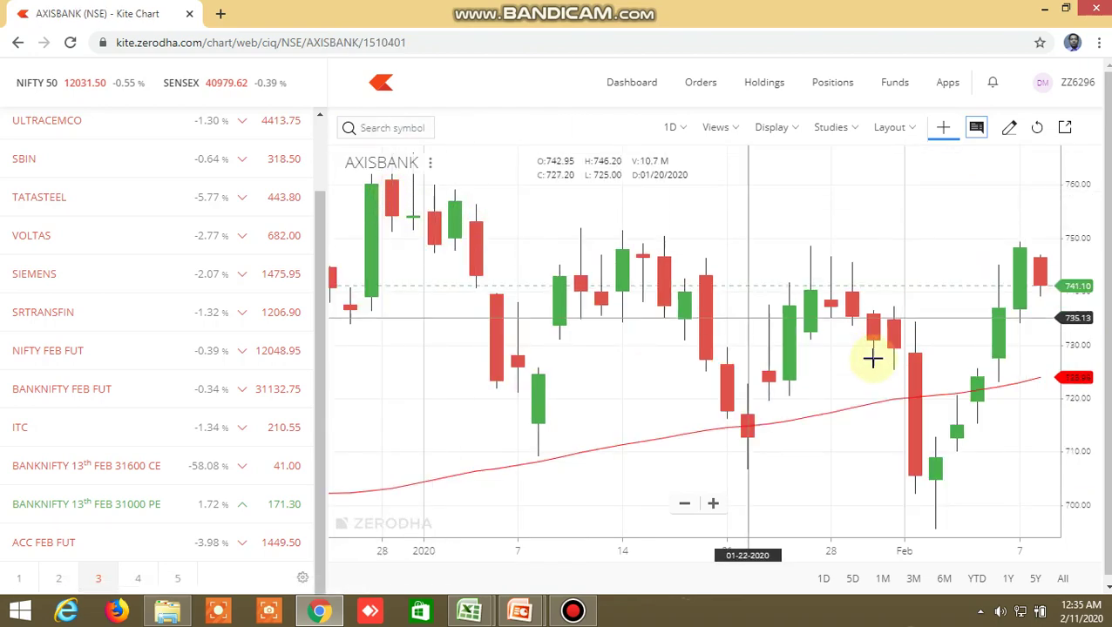
scroll(936, 375, "up", 4)
right_click(936, 362)
left_click(799, 253)
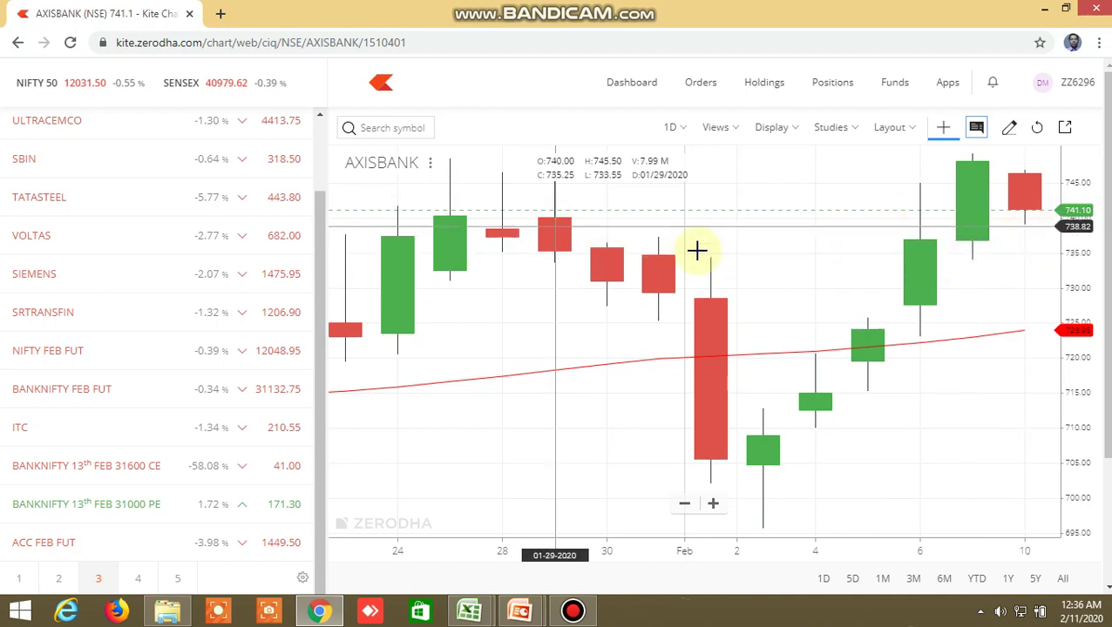
Step: Switch back to the Excel screener workbook and inspect the NR7 and NR4 formulas in cells AA15 and AB15
mouse_move(470, 611)
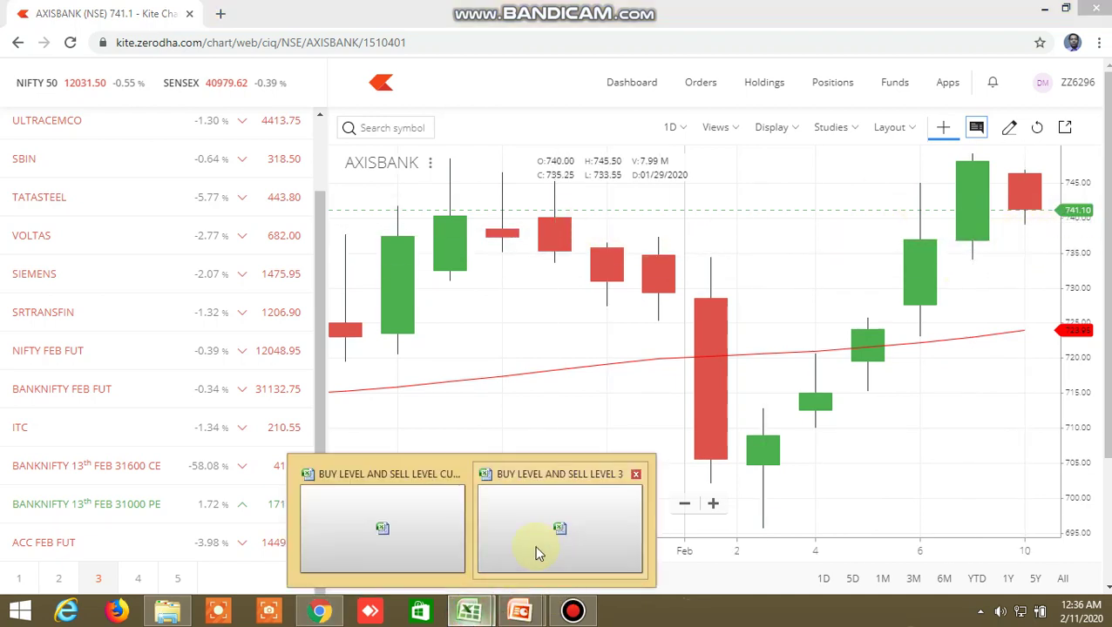
left_click(380, 530)
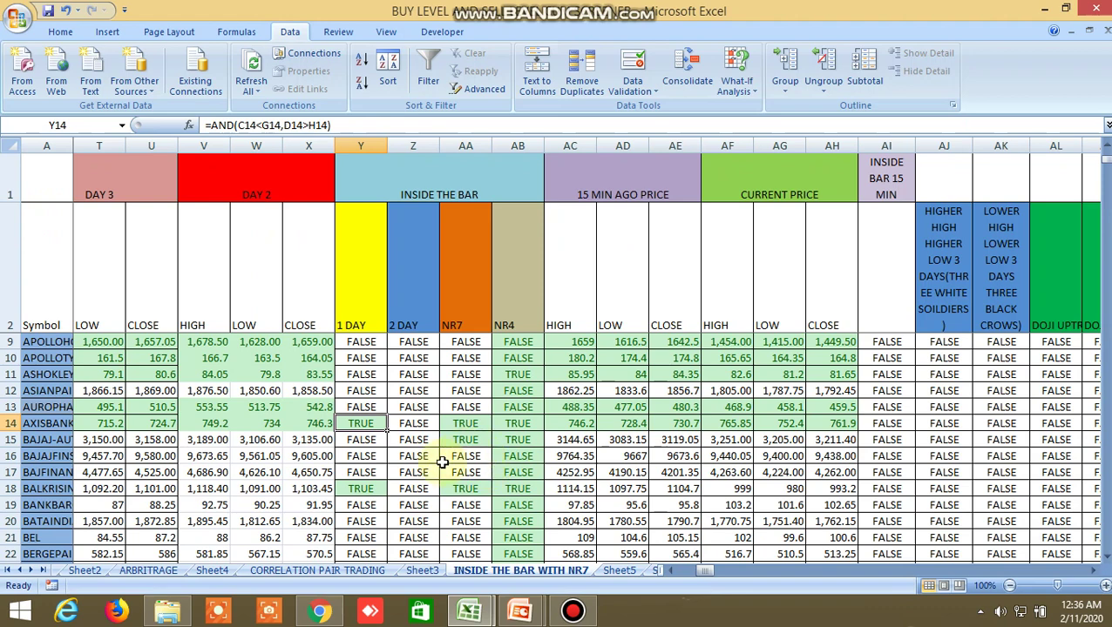
scroll(437, 468, "down", 1)
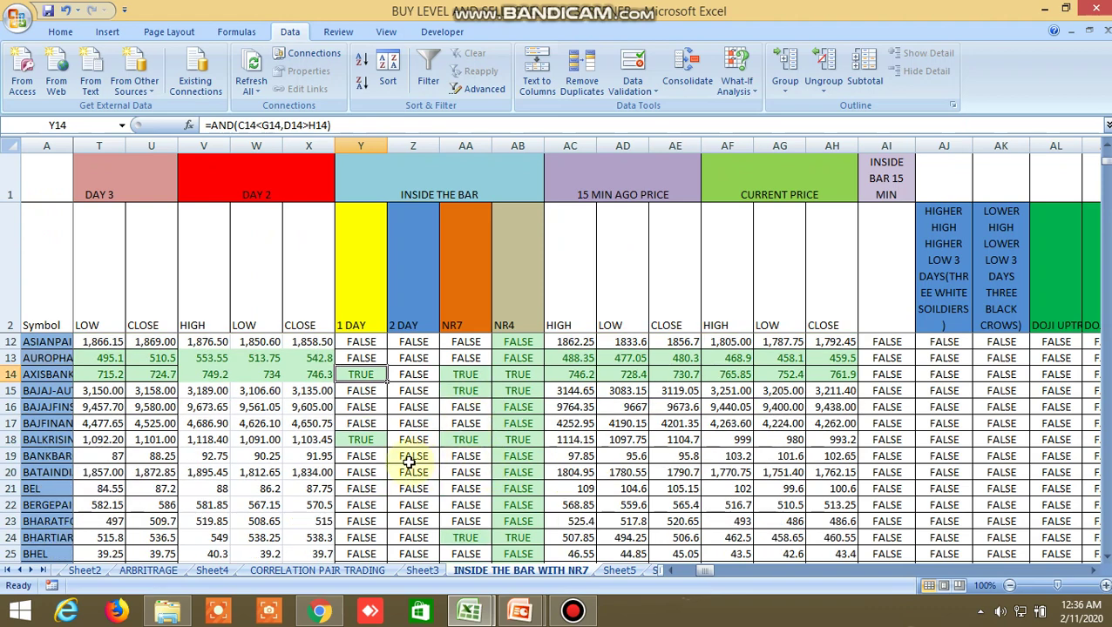
left_click(469, 390)
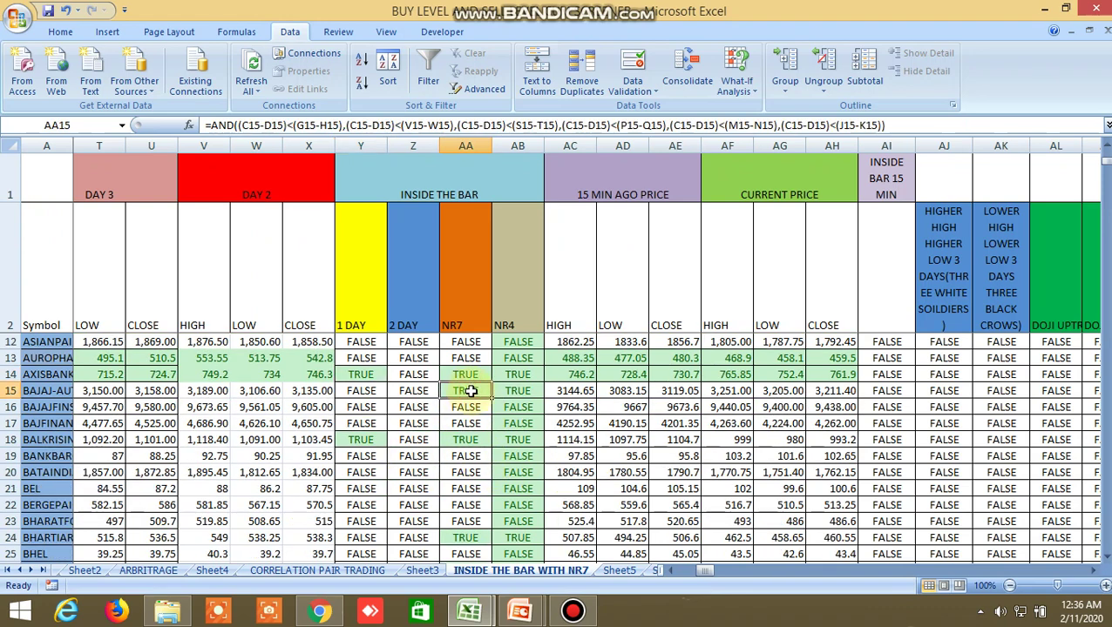
left_click(521, 390)
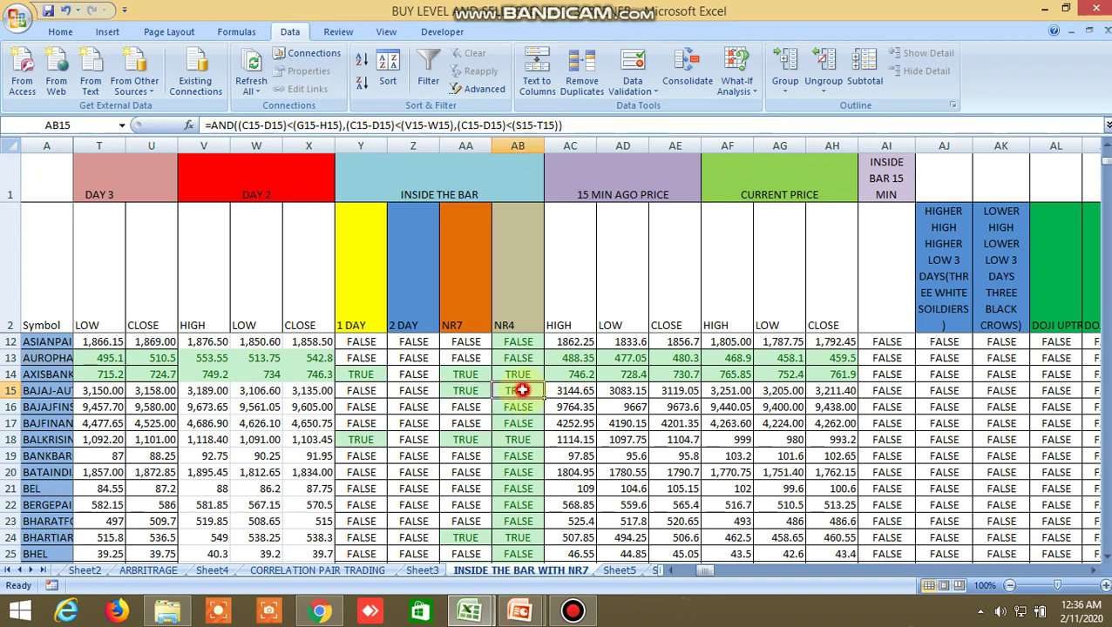
Step: Inspect the 1 DAY, NR7 and NR4 results in row 18 of the INSIDE THE BAR columns
left_click(380, 437)
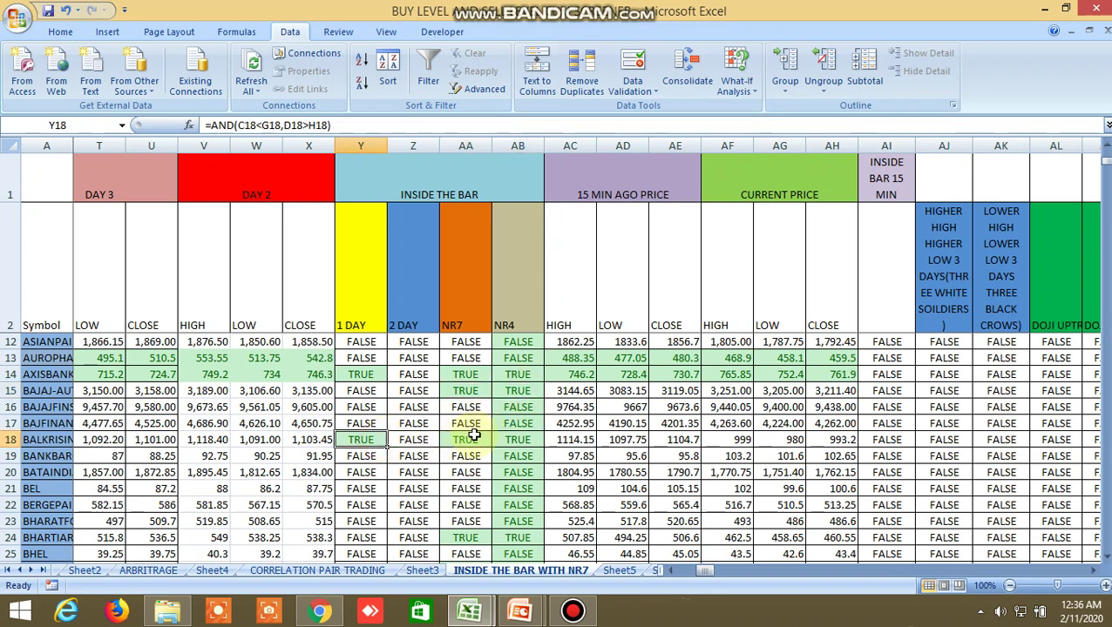
scroll(473, 436, "down", 1)
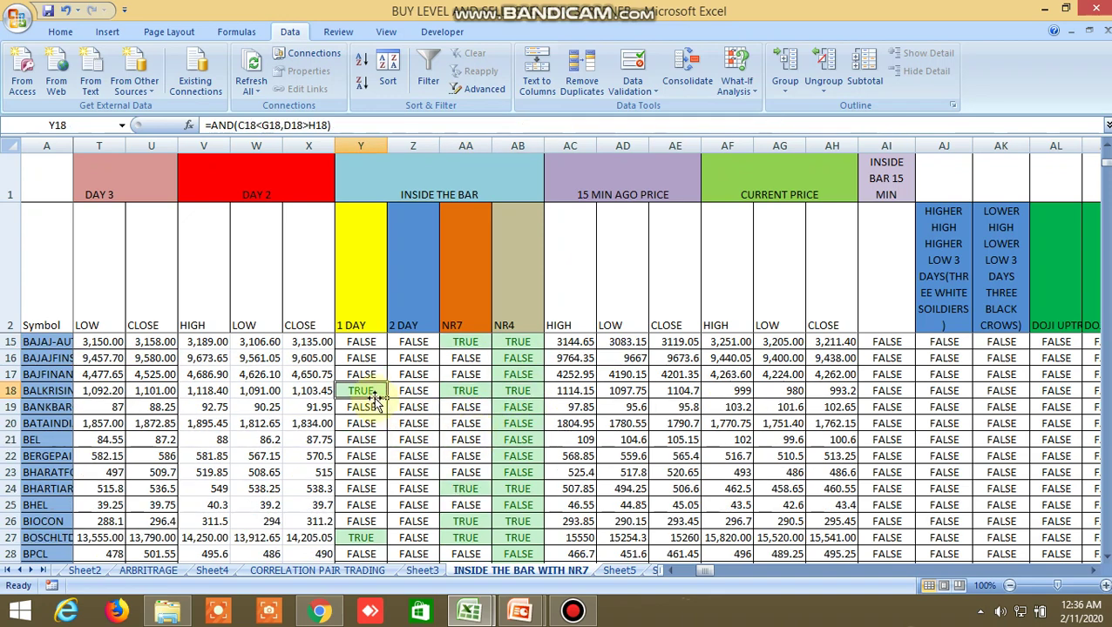
left_click(470, 393)
left_click(516, 391)
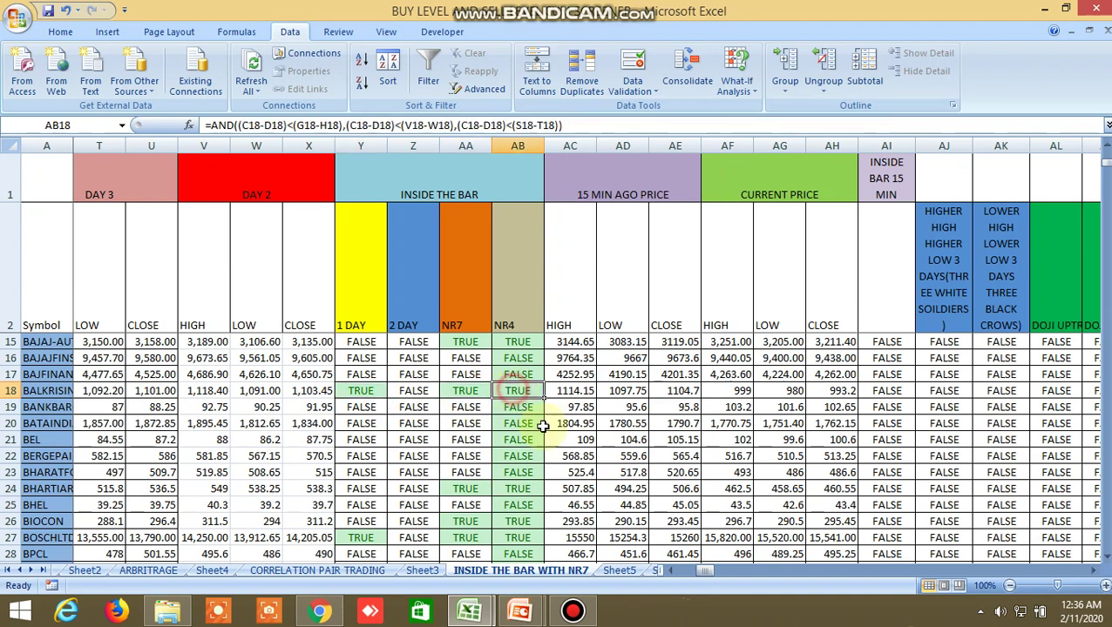
Step: Locate BOSCHLTD's 1 DAY inside bar result in cell Y27 and look through the signals for the symbols below it
scroll(517, 485, "down", 1)
scroll(517, 485, "down", 1)
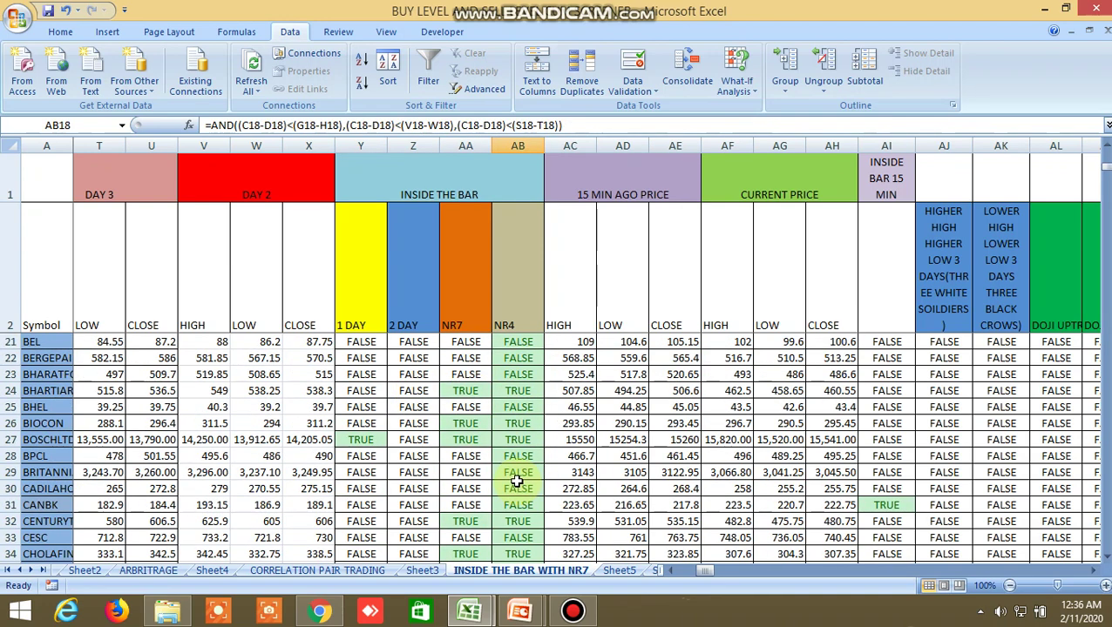
right_click(514, 474)
left_click(370, 418)
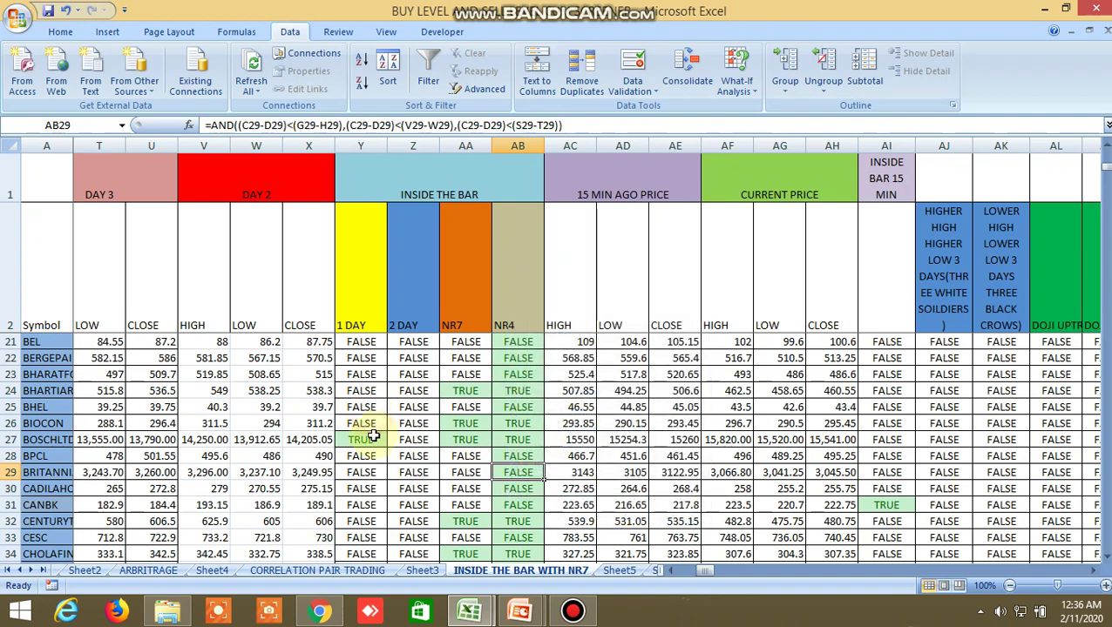
left_click(369, 439)
scroll(462, 458, "down", 2)
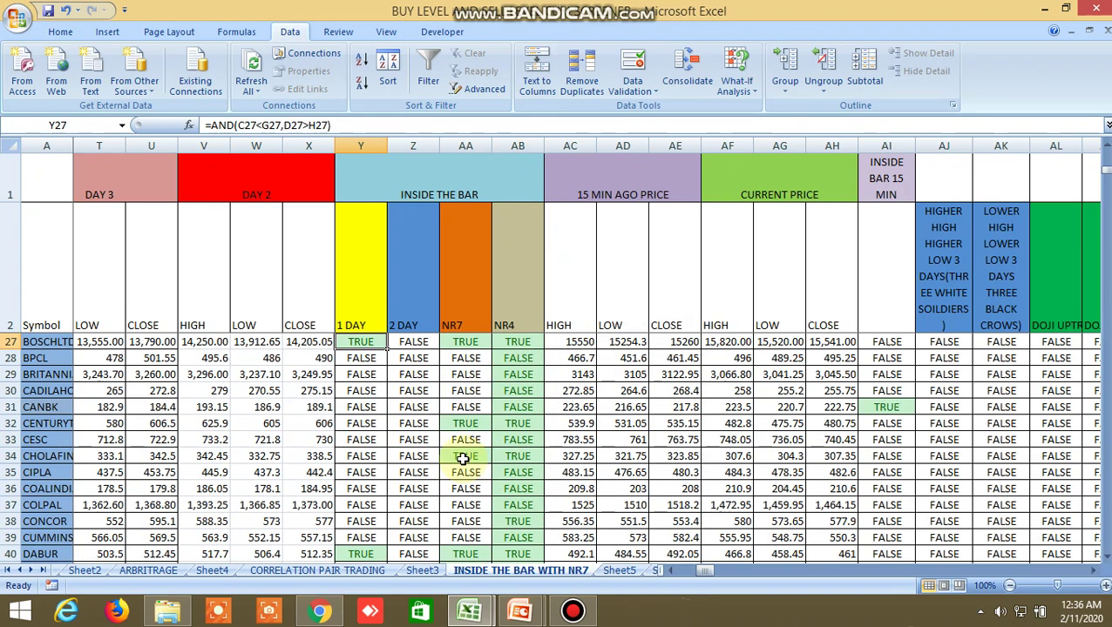
Step: Look through the 1 DAY, 2 DAY, NR7 and NR4 inside bar signals from BOSCHLTD down to the commodity rows, ending back at ACC
scroll(464, 473, "down", 8)
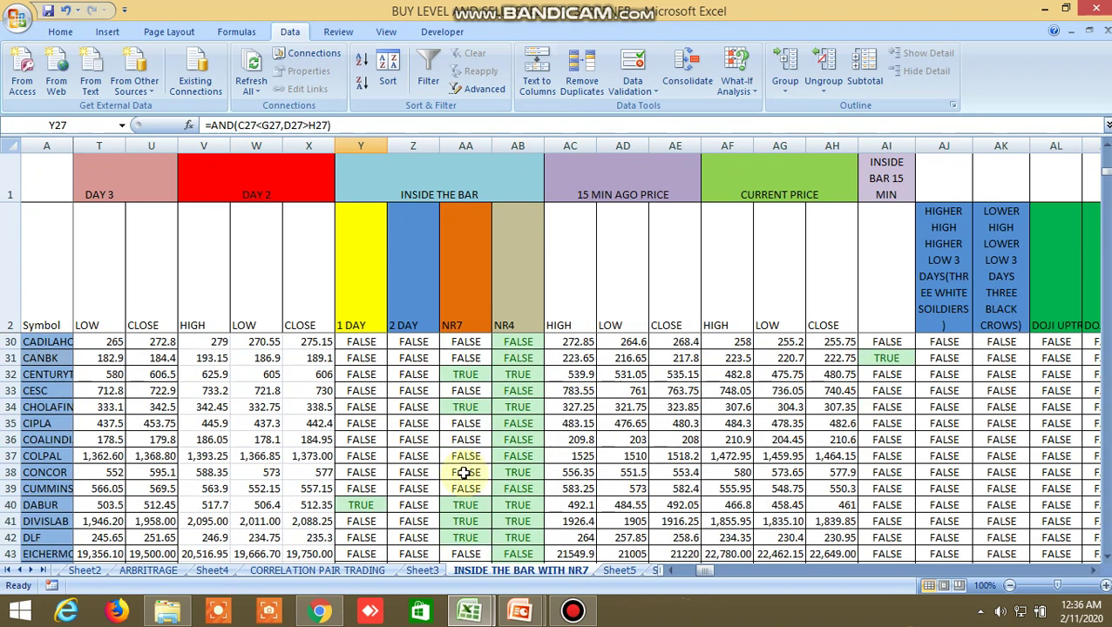
scroll(465, 474, "down", 7)
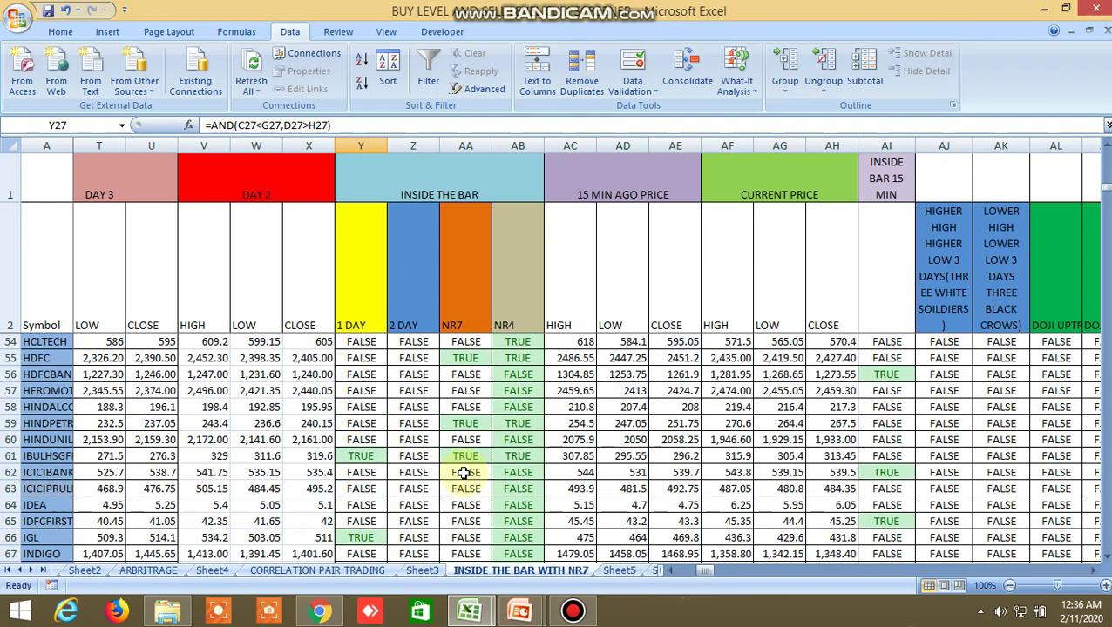
scroll(464, 471, "down", 8)
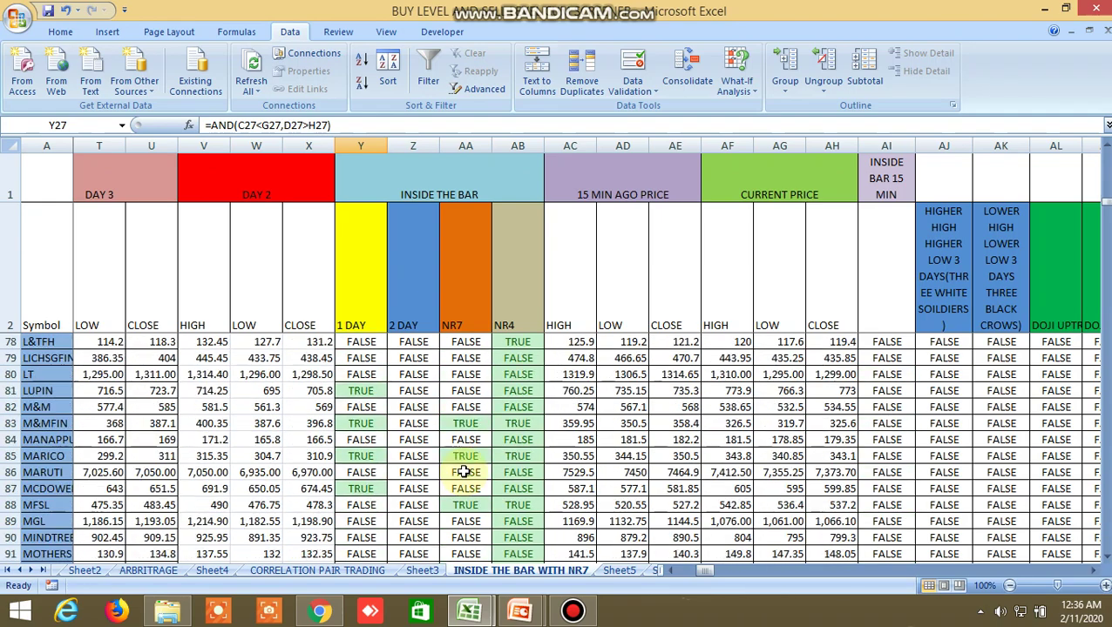
scroll(464, 471, "down", 10)
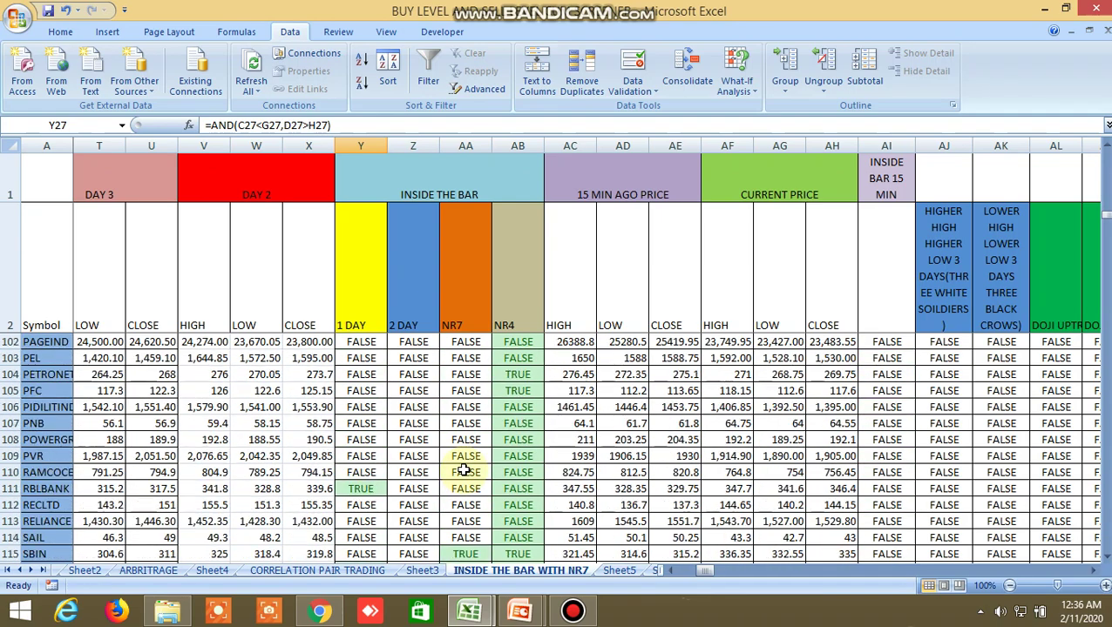
scroll(464, 471, "down", 1)
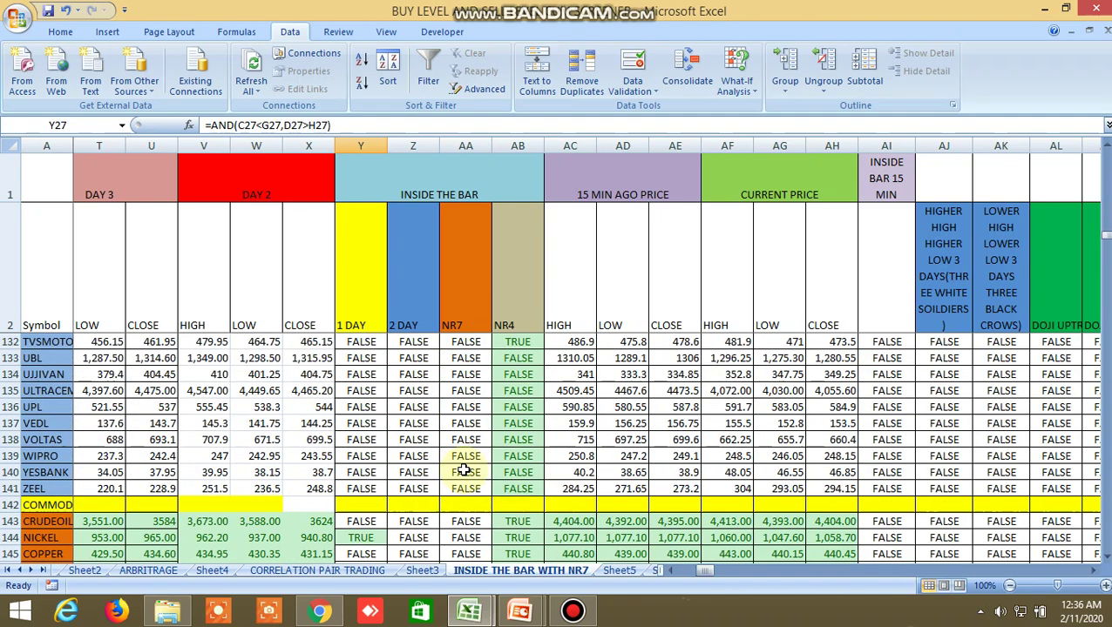
scroll(466, 457, "up", 9)
scroll(471, 439, "up", 14)
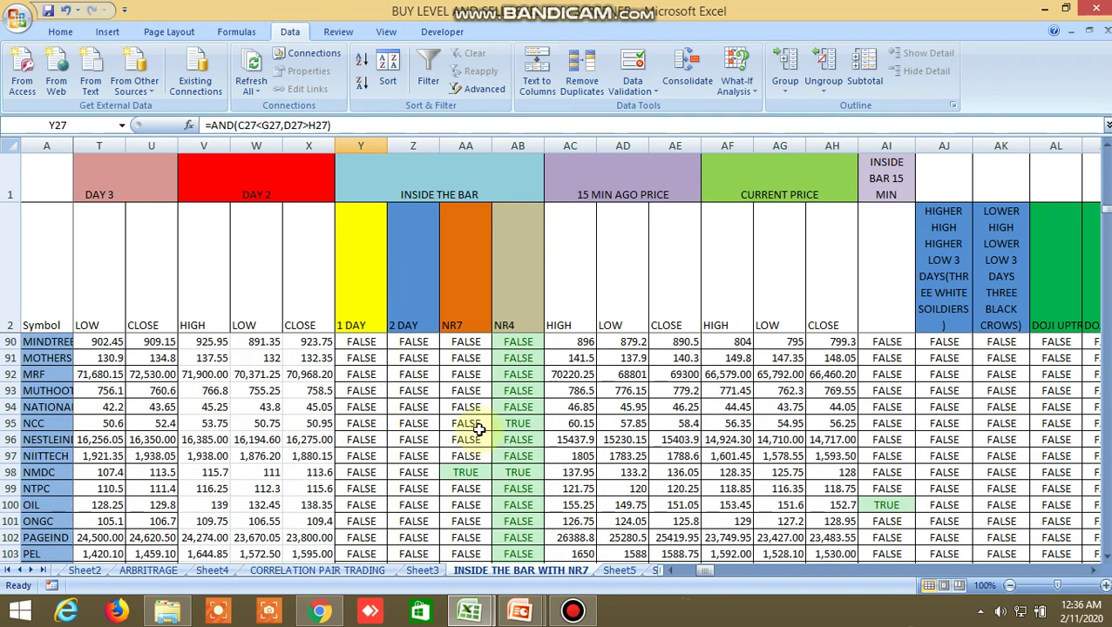
scroll(489, 413, "up", 17)
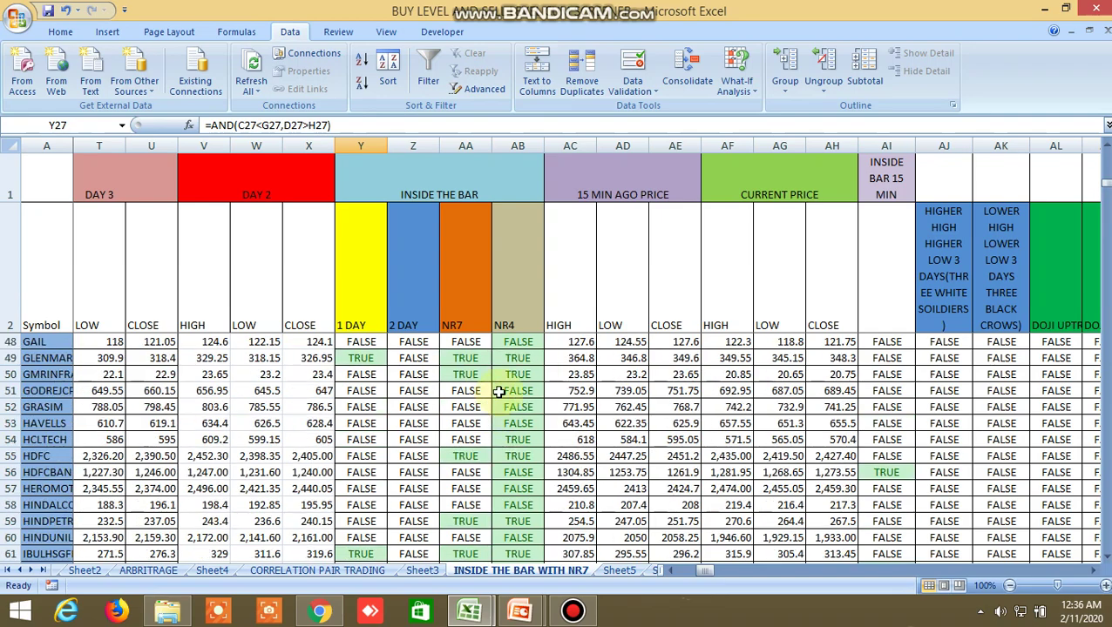
scroll(507, 370, "up", 2)
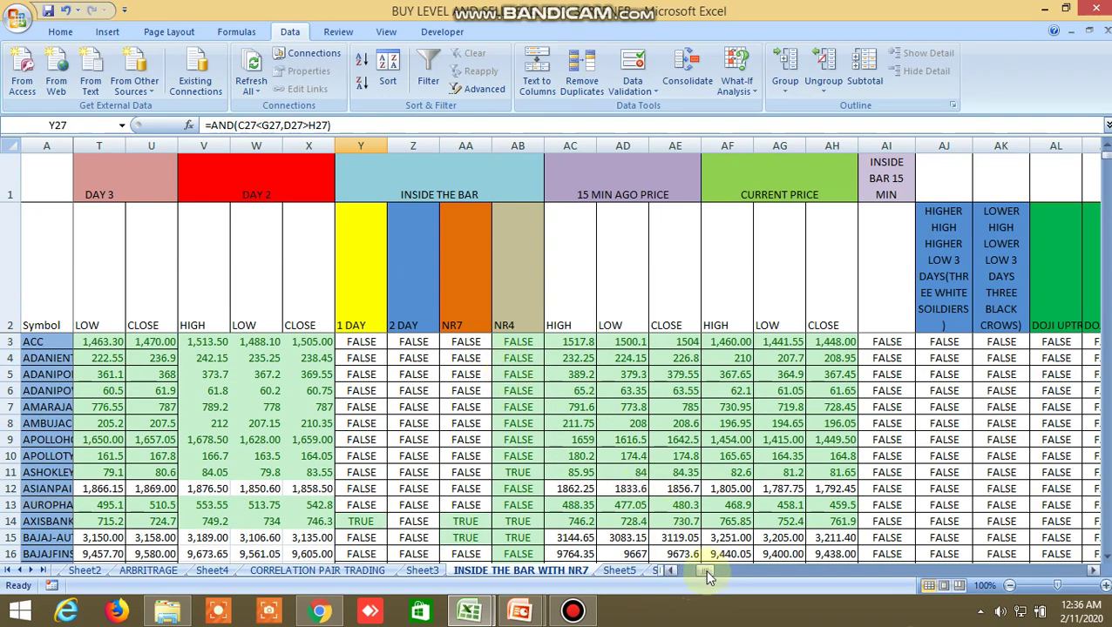
Step: Examine the candlestick pattern and OPEN DRIVE columns, from INSIDE BAR 15 MIN to SHAKEOUT, for all symbols down to the commodity rows
left_click_drag(705, 568, 717, 569)
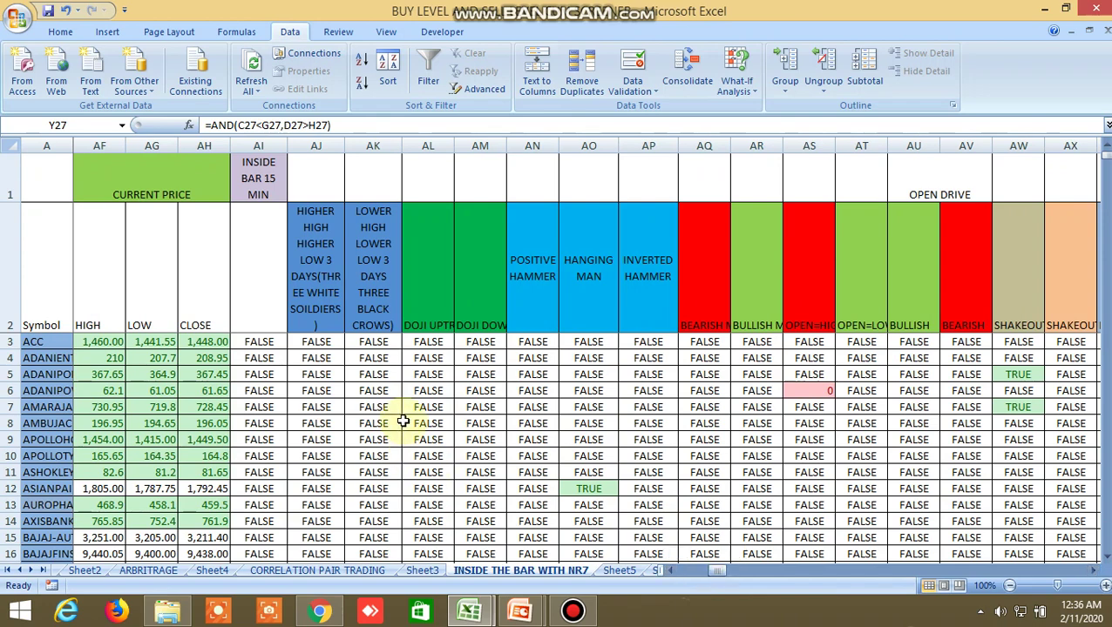
scroll(403, 422, "down", 2)
scroll(405, 419, "down", 7)
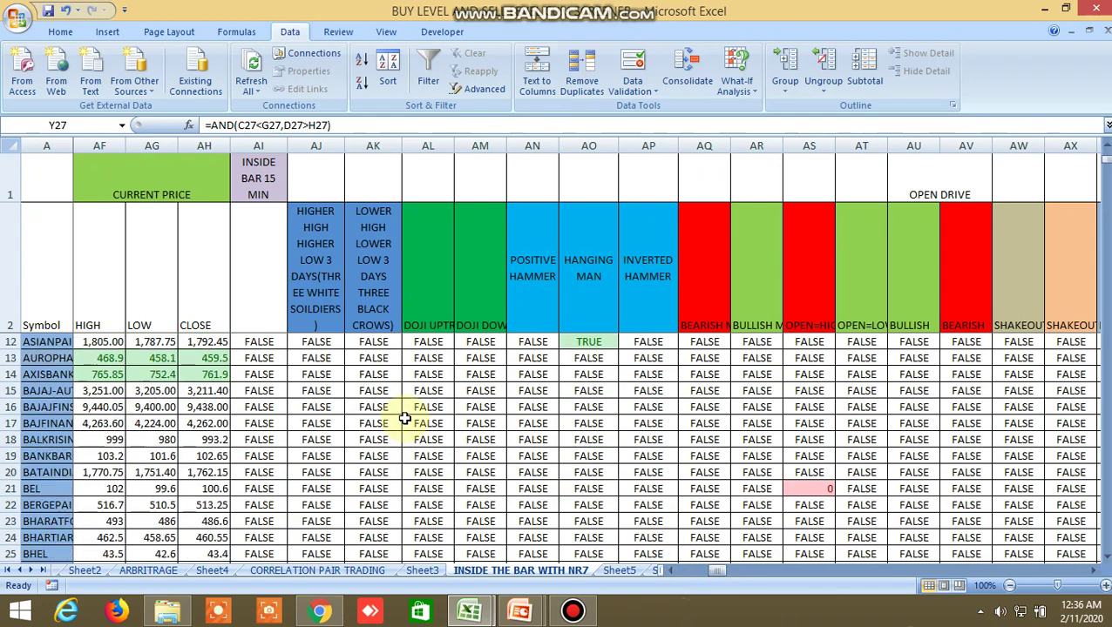
scroll(404, 419, "down", 12)
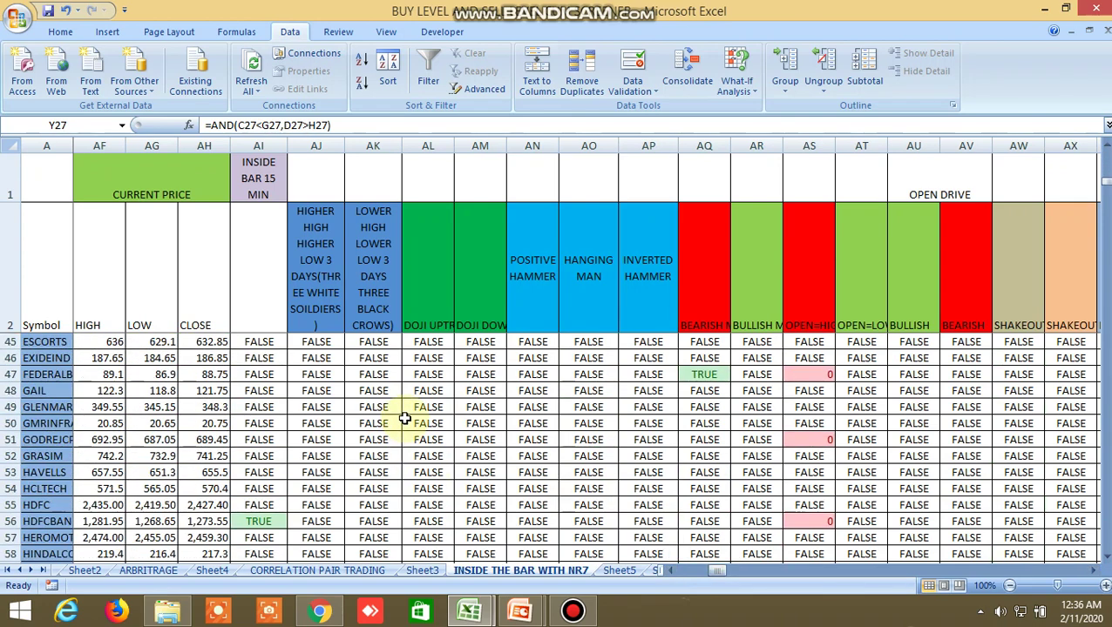
scroll(404, 419, "down", 12)
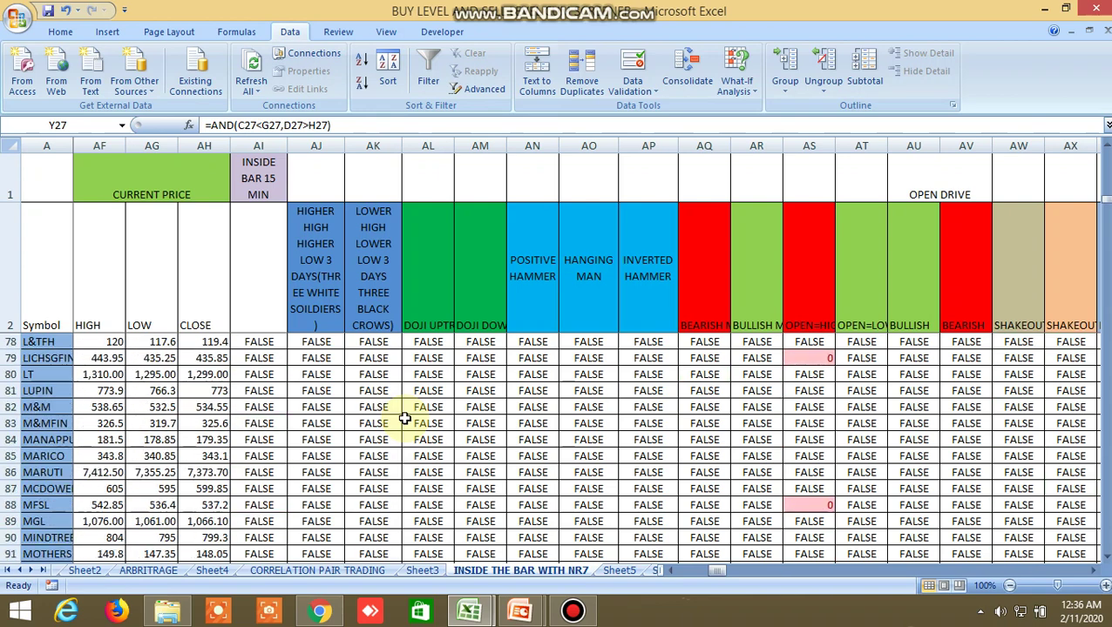
scroll(406, 419, "down", 9)
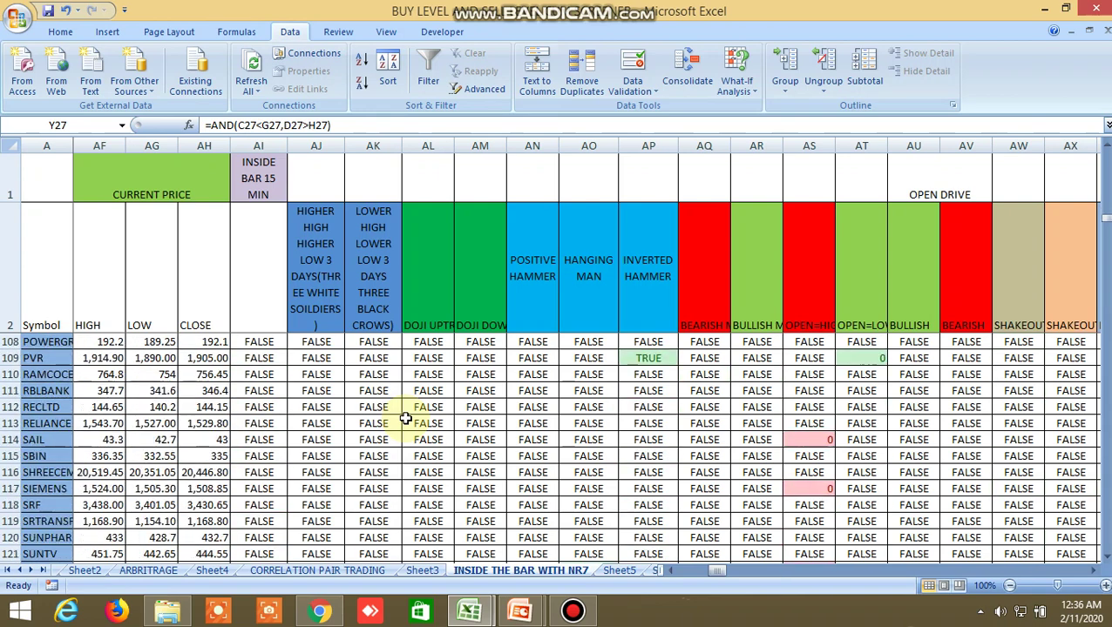
scroll(406, 419, "down", 1)
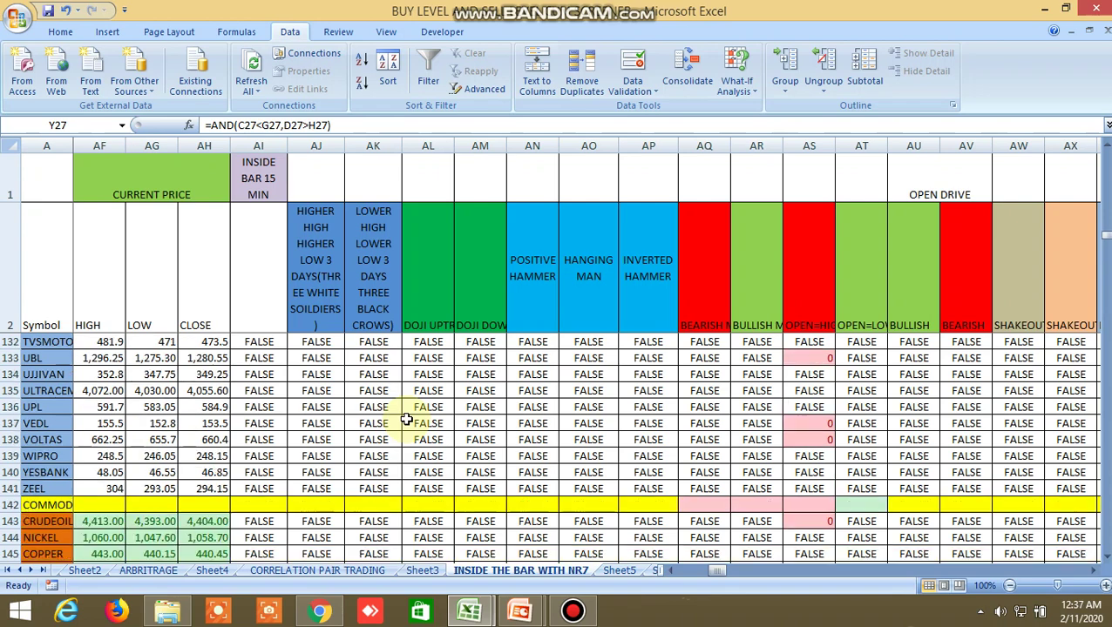
scroll(408, 419, "up", 6)
scroll(414, 417, "up", 10)
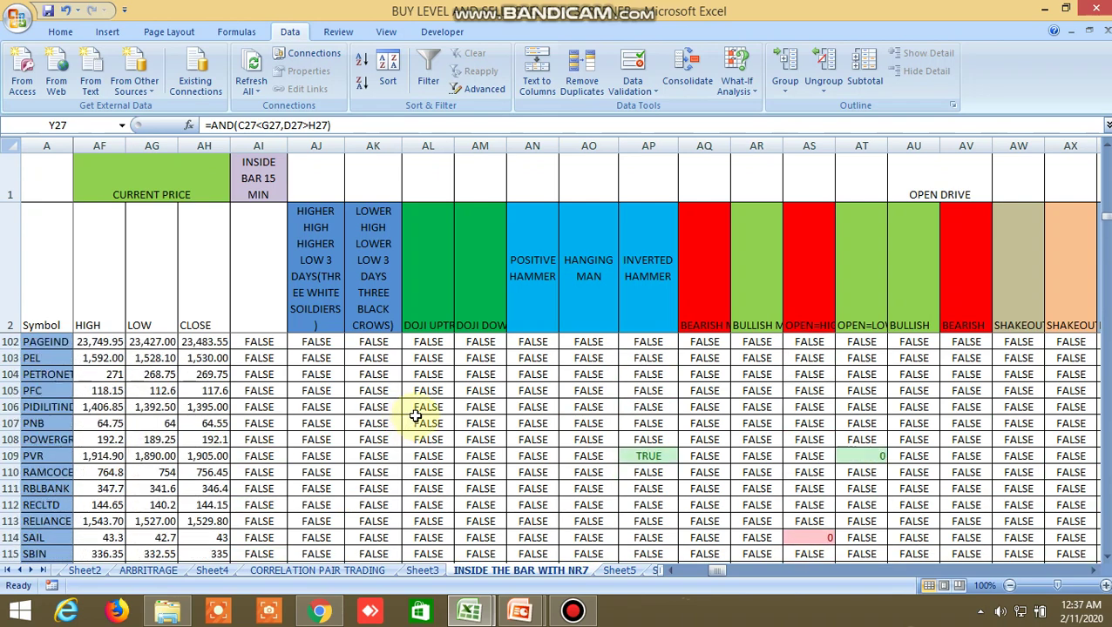
scroll(427, 393, "up", 13)
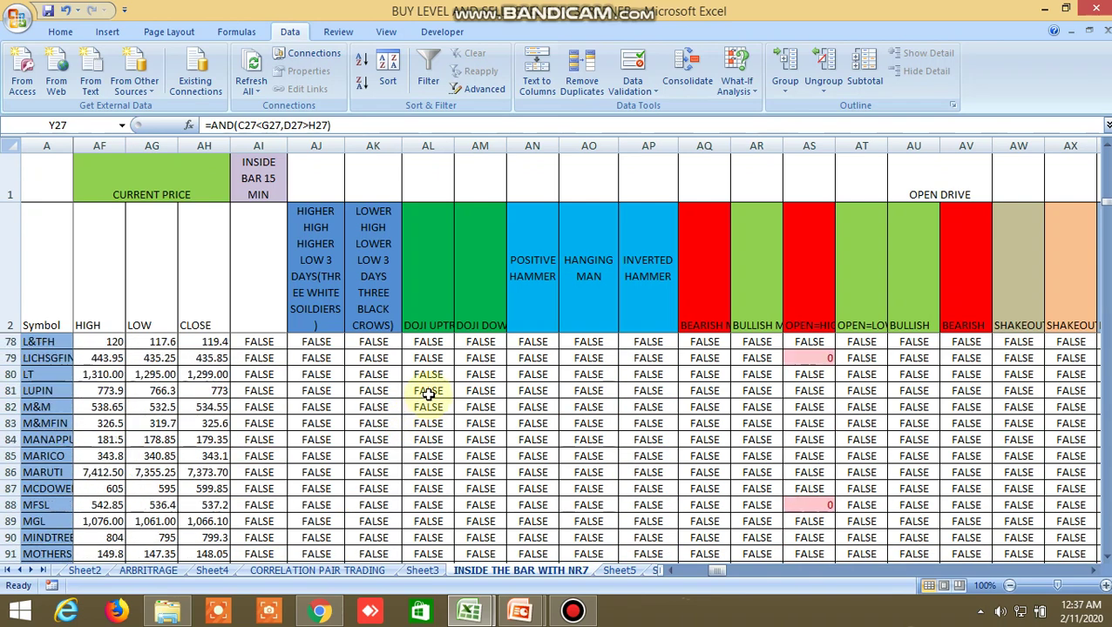
scroll(434, 386, "up", 14)
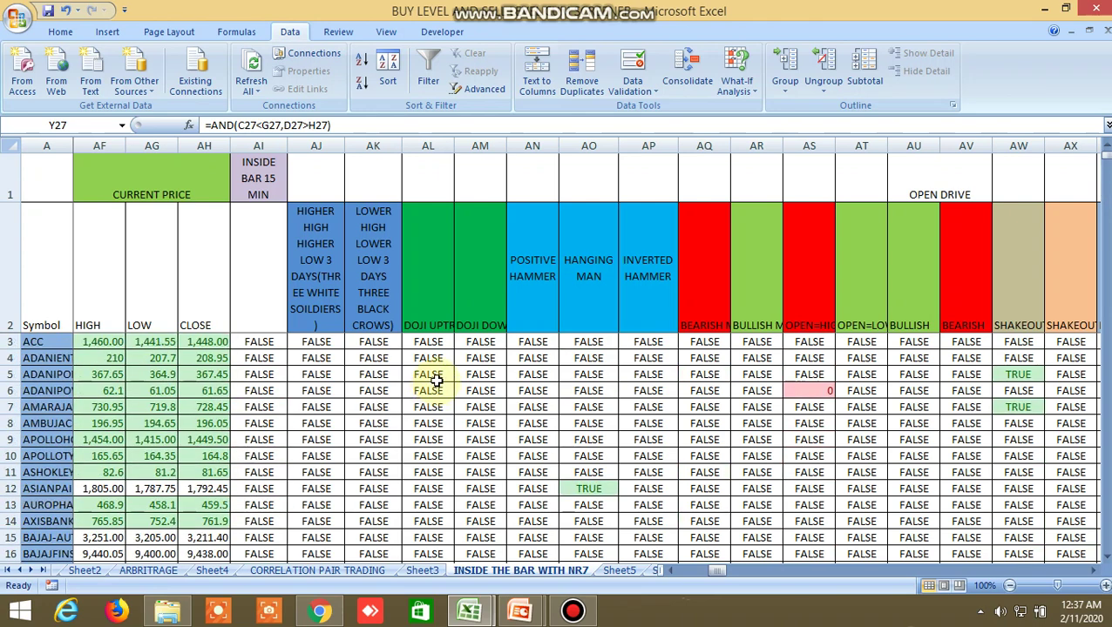
Step: Select the HANGING MAN result in cell AO12, switch to Kite in Chrome and open the NSE chart of ASIANPAINT
left_click(590, 491)
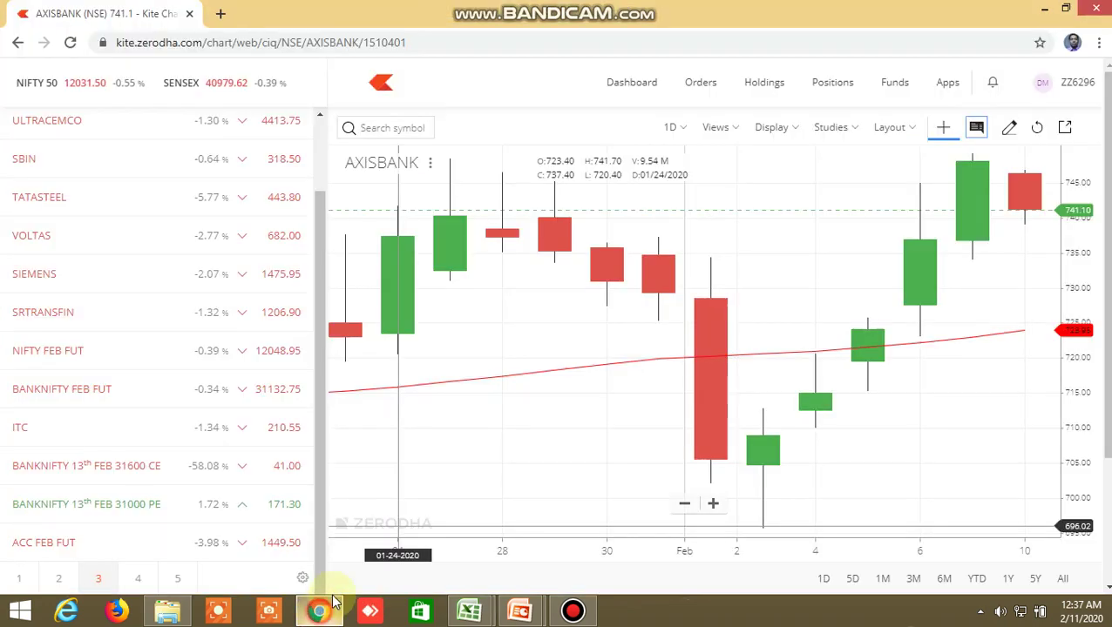
left_click(319, 610)
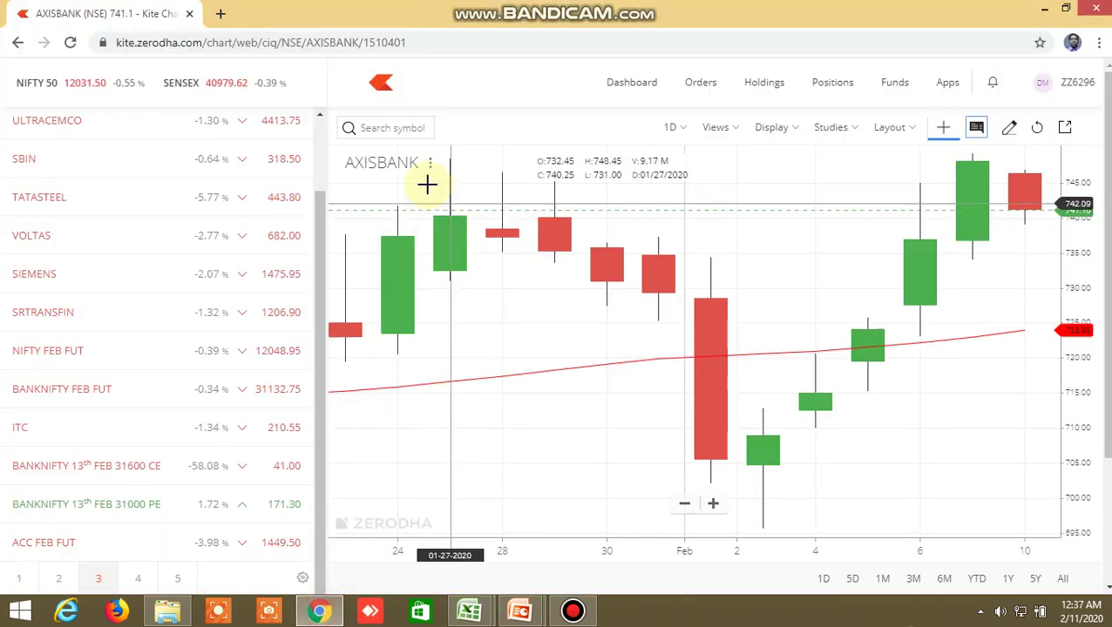
left_click(406, 130)
type("s")
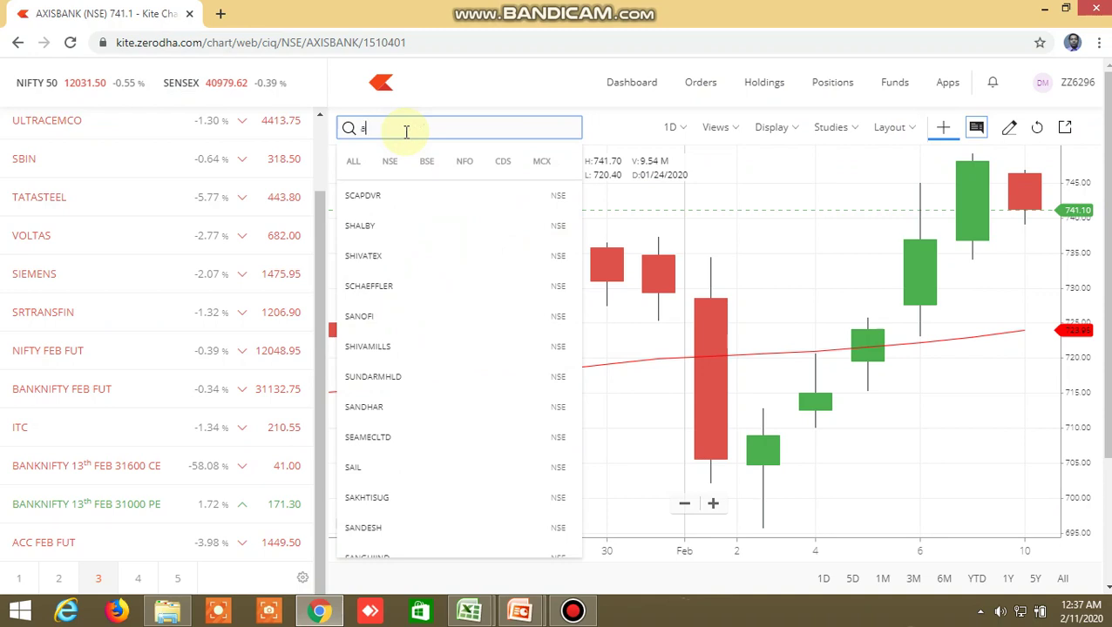
key("BackSpace")
type("asia")
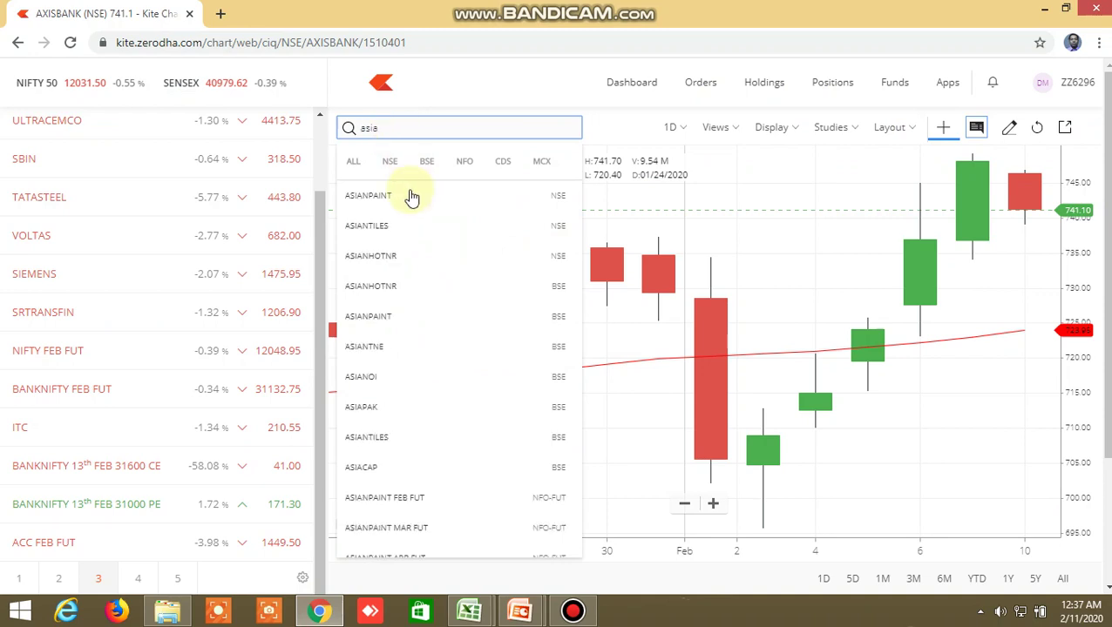
left_click(408, 195)
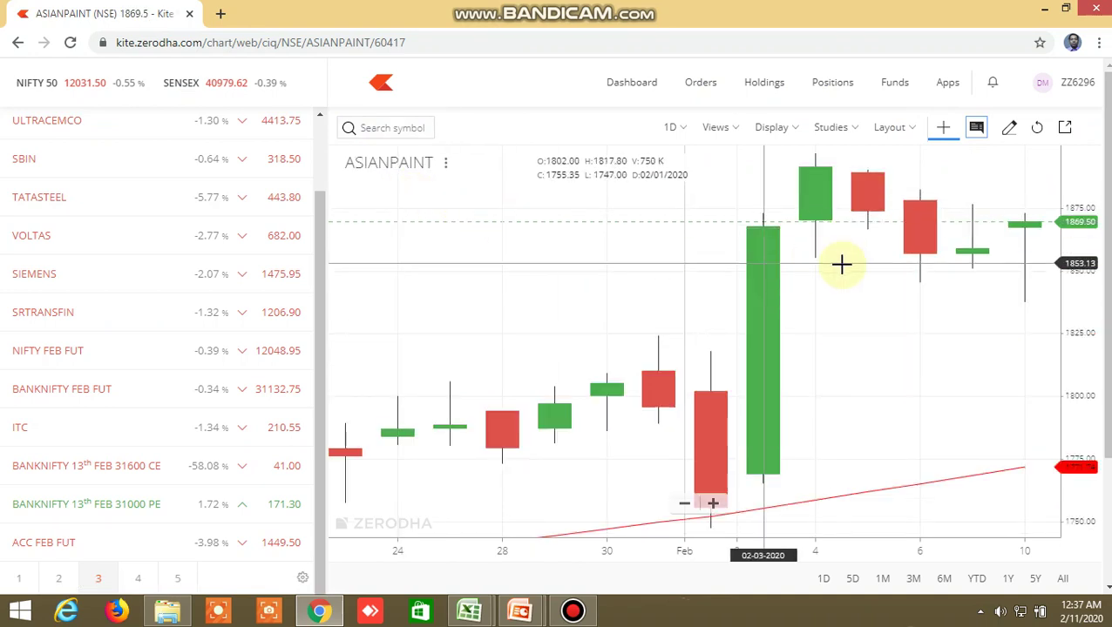